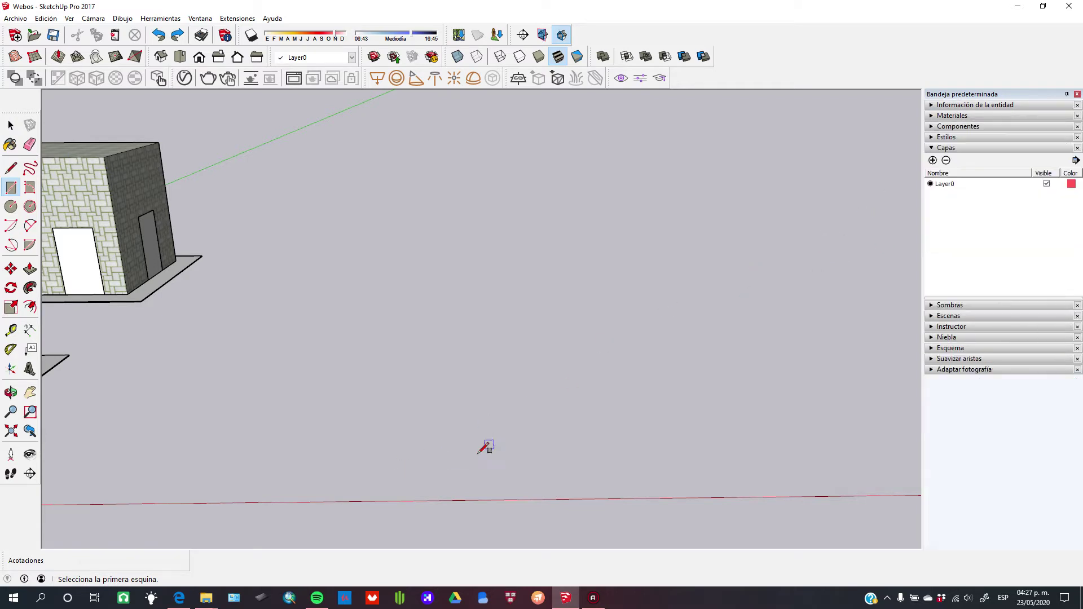
- Draw a 30 by 40 m rectangle on the ground beside the house and move the tool palette up against the toolbars
click(397, 448)
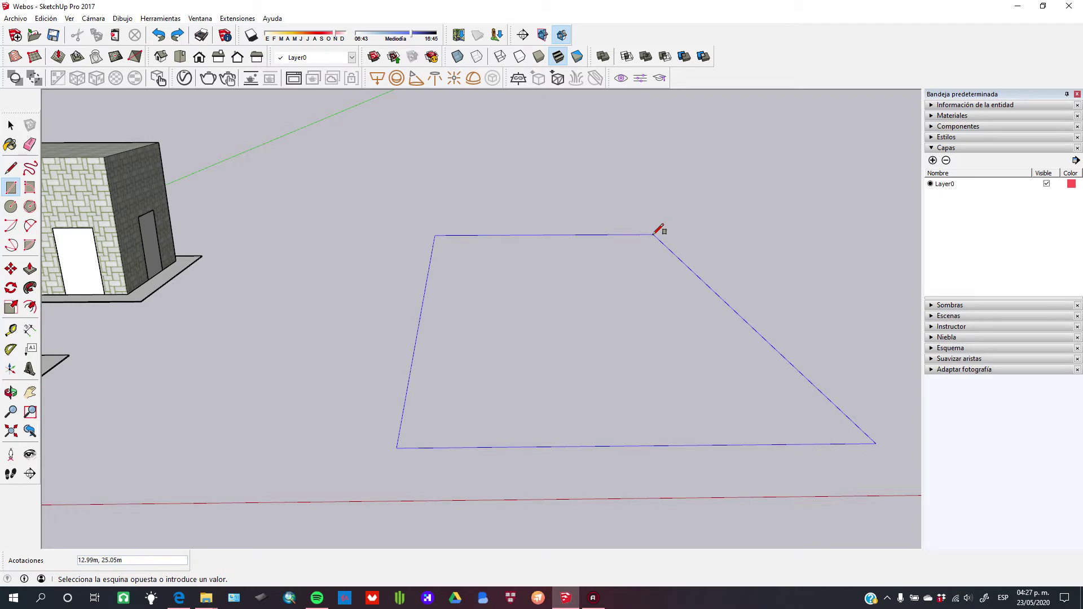
text(30,40)
key(Return)
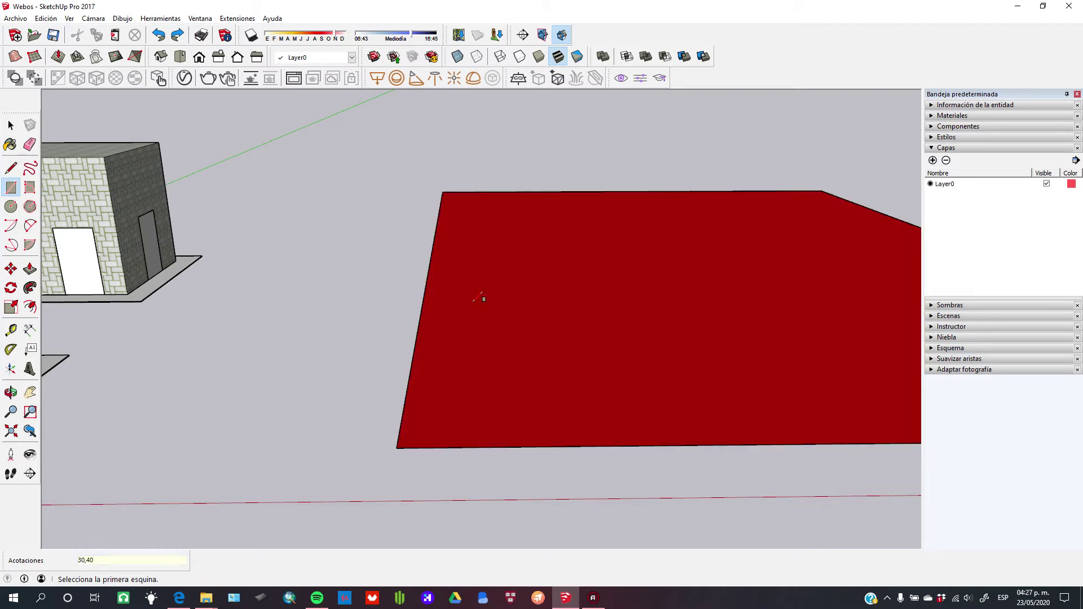
middle_drag(669, 324, 523, 350)
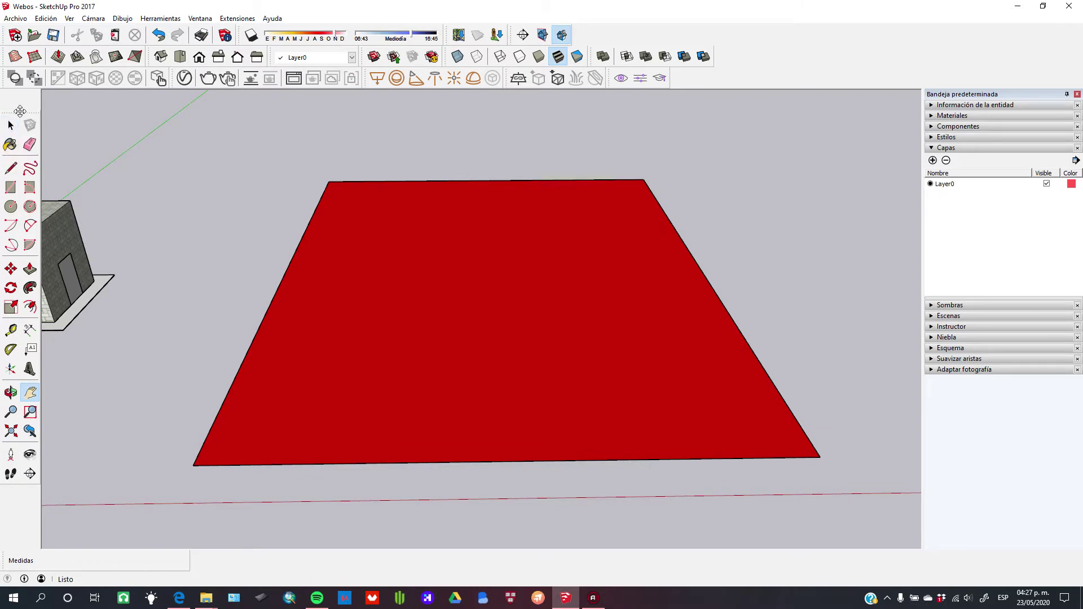
drag(20, 112, 24, 92)
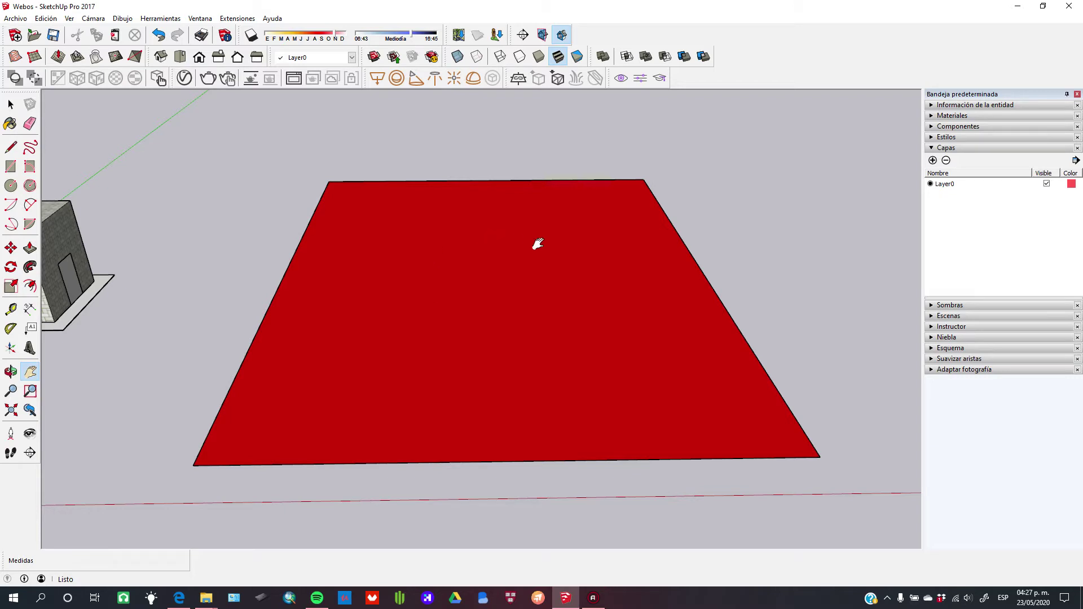
- Reverse the rectangle's face so that its front side points up
click(4, 104)
click(507, 345)
middle_drag(525, 337, 490, 316)
scroll(542, 285, up, 3)
scroll(531, 299, down, 2)
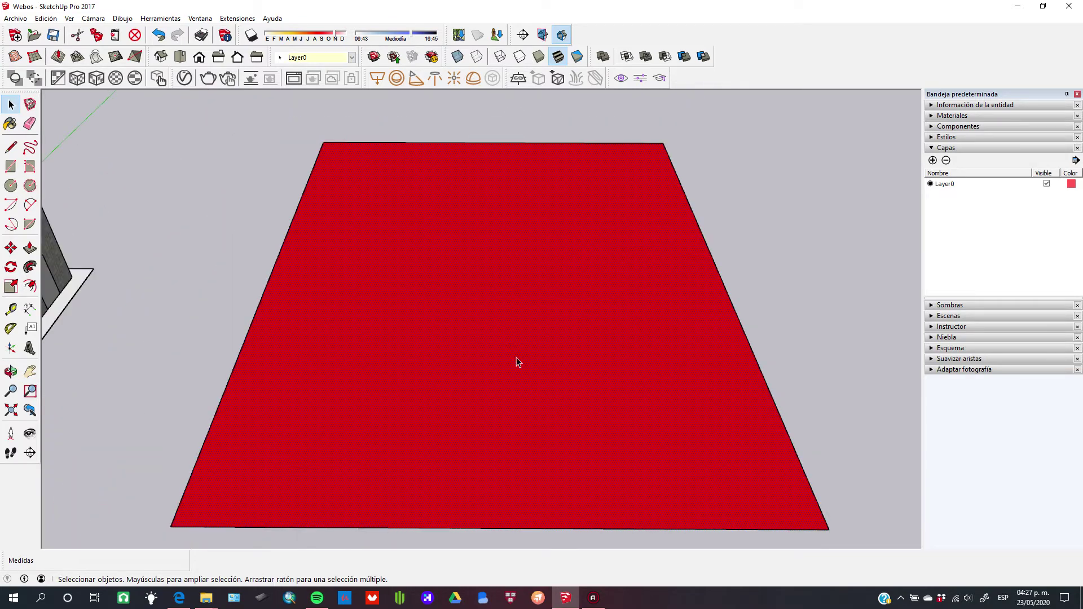
right_click(493, 368)
click(590, 478)
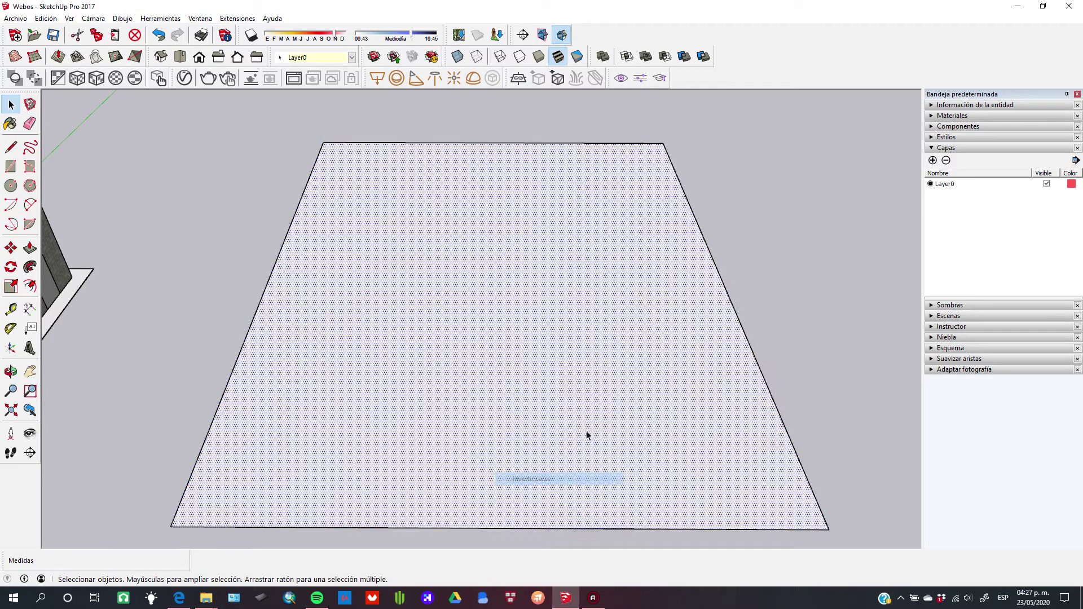
- Push/Pull the rectangle up 0.15 m to form a slab
middle_drag(489, 386, 546, 257)
middle_drag(497, 214, 468, 370)
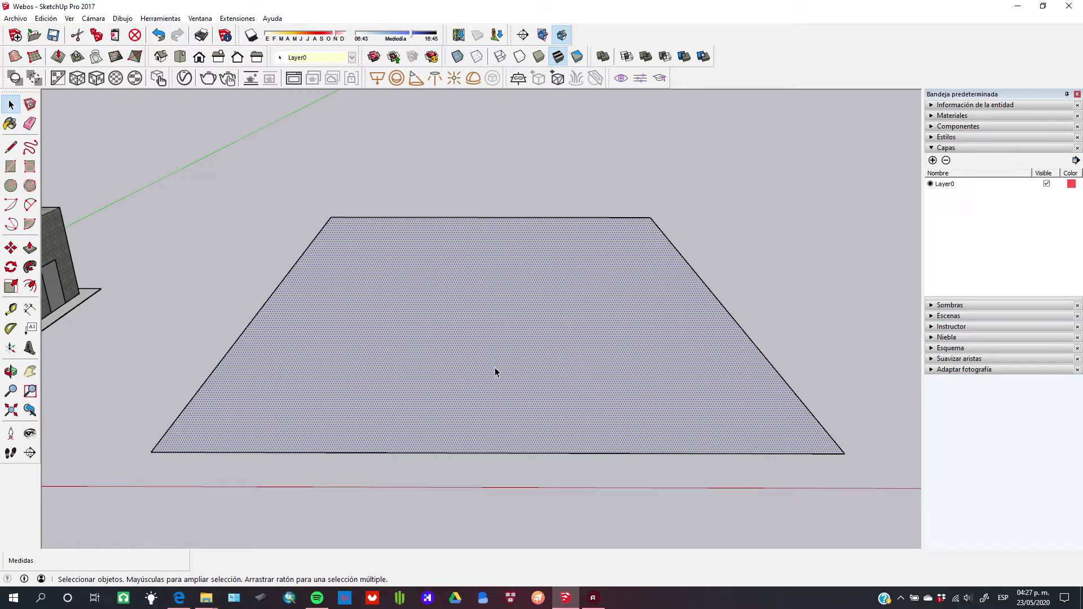
key(p)
click(495, 371)
text(0.15)
key(Return)
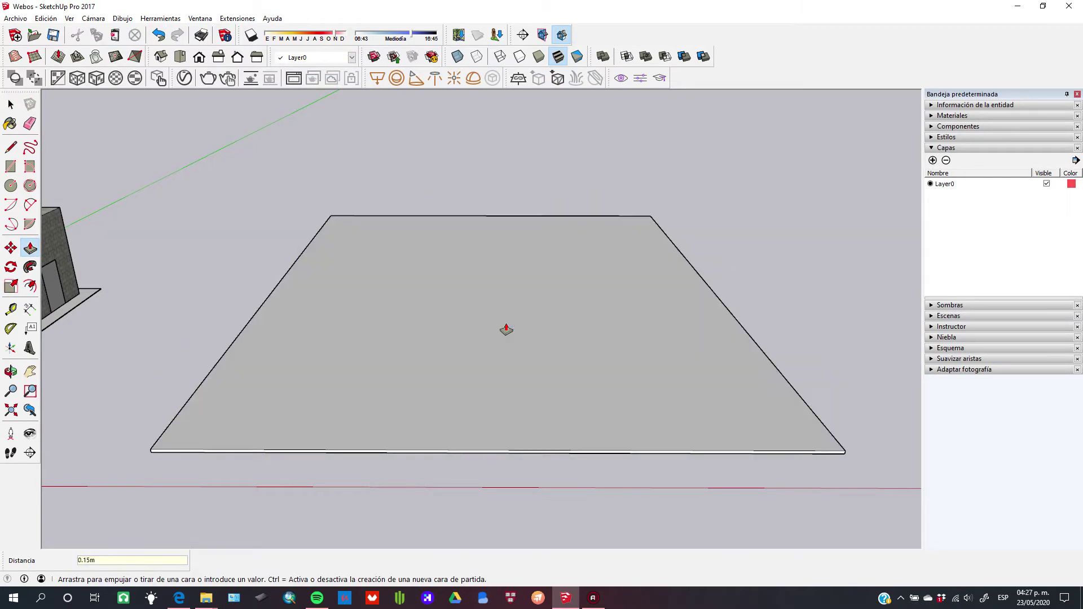
scroll(511, 406, up, 2)
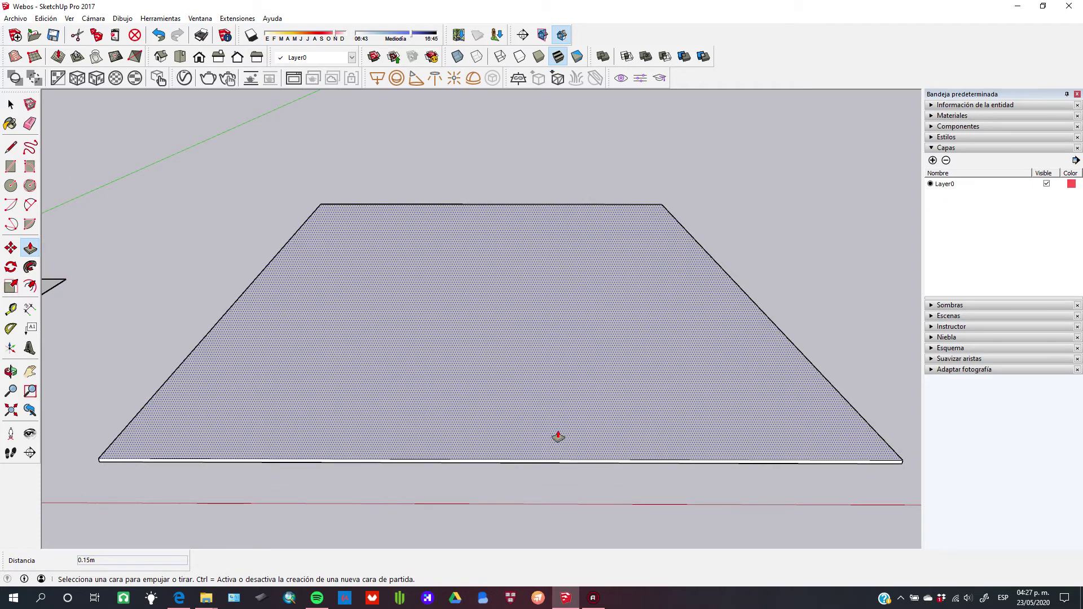
- Delete the slab's top face to expose the interior, and undo the deletion
mouse_move(557, 436)
middle_down()
mouse_move(544, 215)
mouse_move(537, 355)
mouse_move(549, 416)
middle_up()
key(p)
key(r)
key(space)
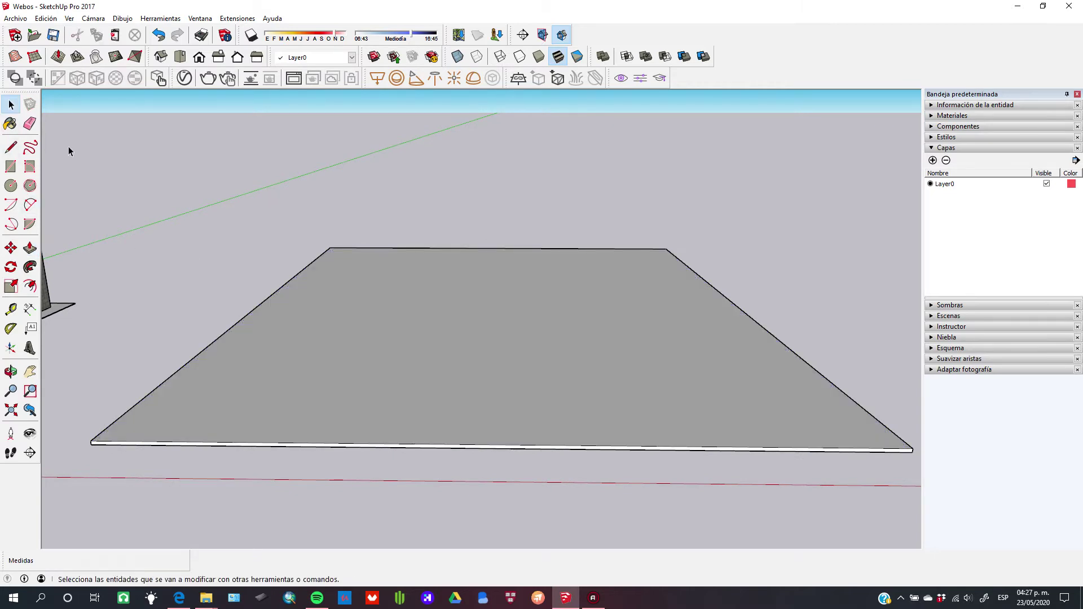
click(485, 365)
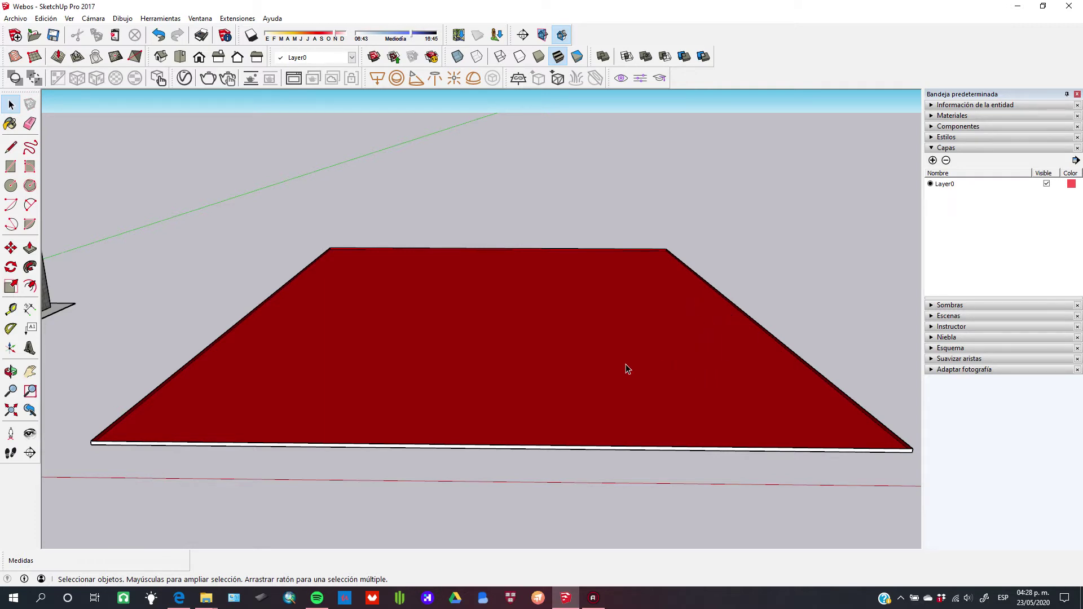
key(ctrl+z)
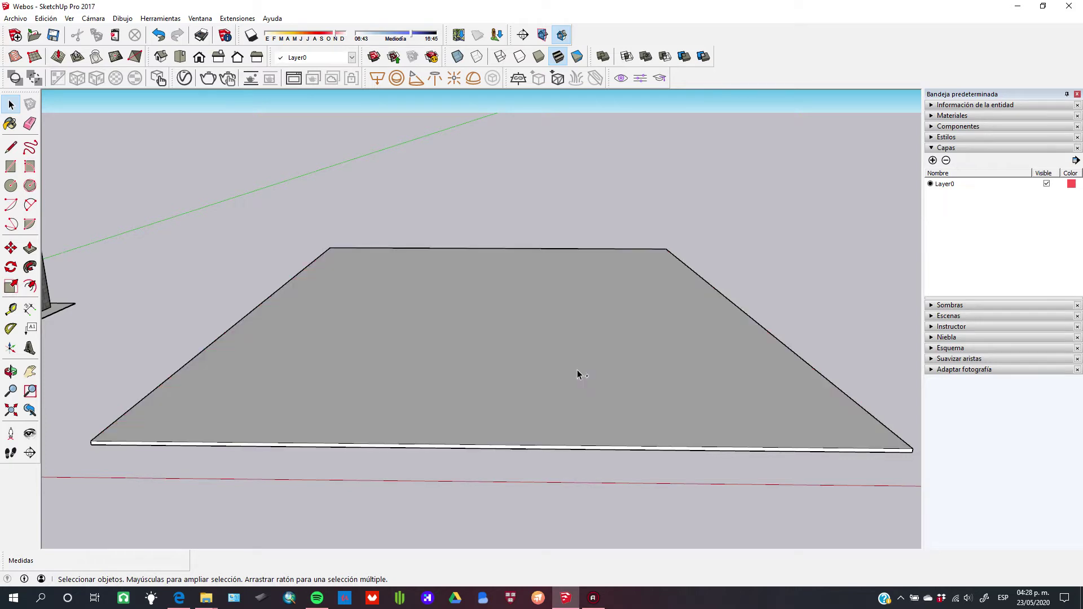
- Select the whole slab with all its connected faces and edges and inspect its front side
triple_click(523, 398)
scroll(523, 404, up, 4)
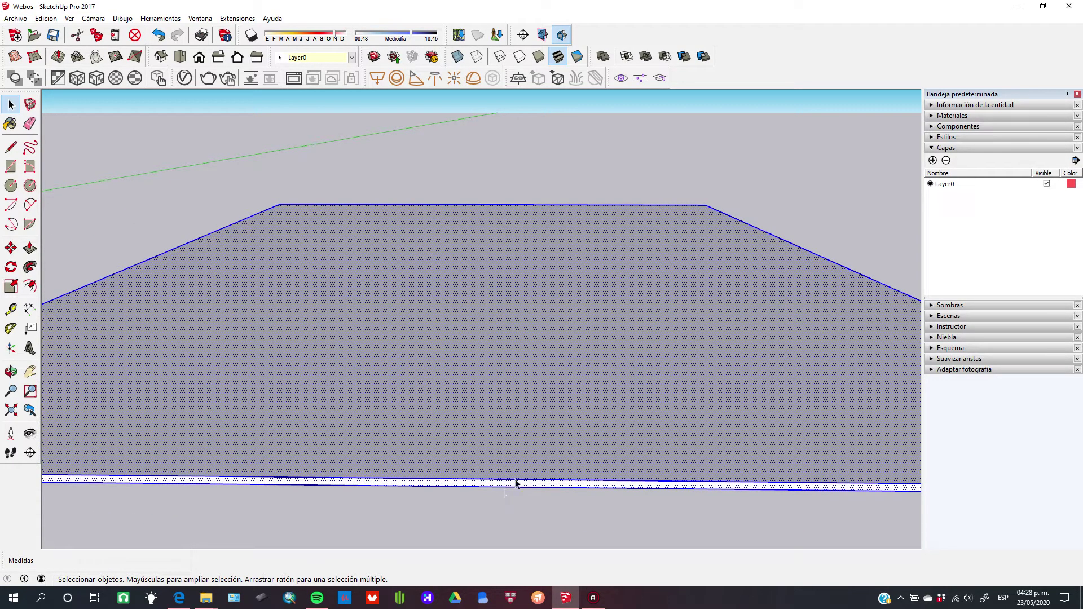
middle_drag(514, 485, 559, 497)
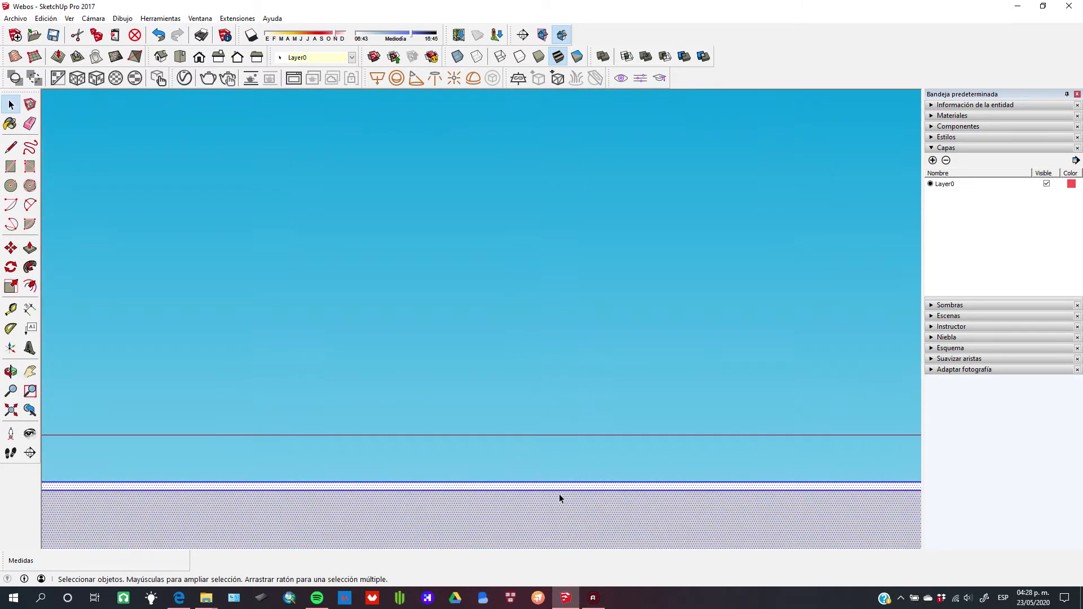
middle_drag(523, 401, 583, 536)
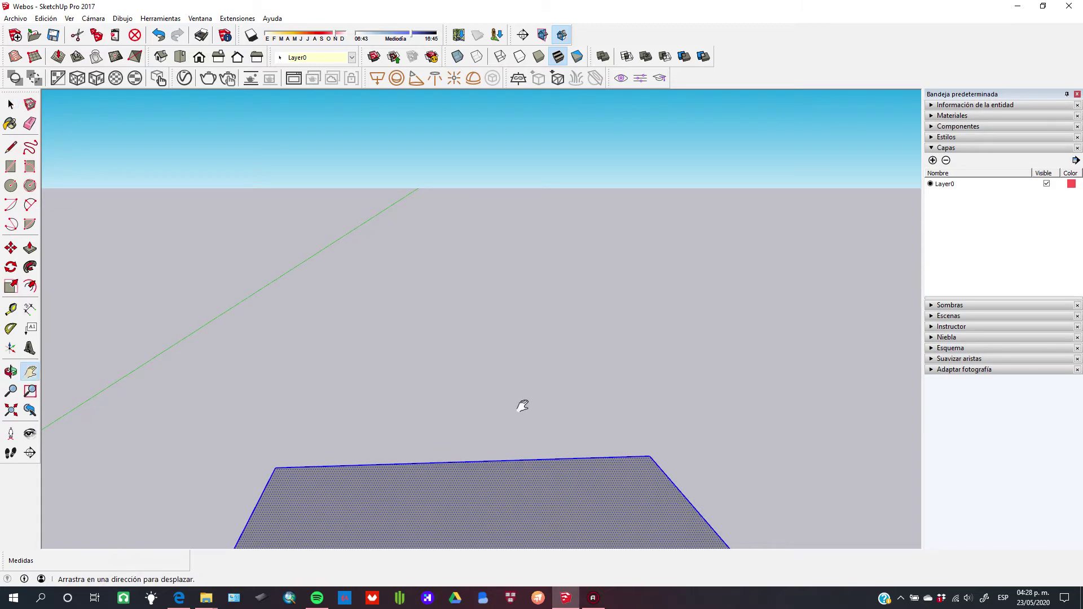
middle_drag(522, 406, 492, 402)
key(space)
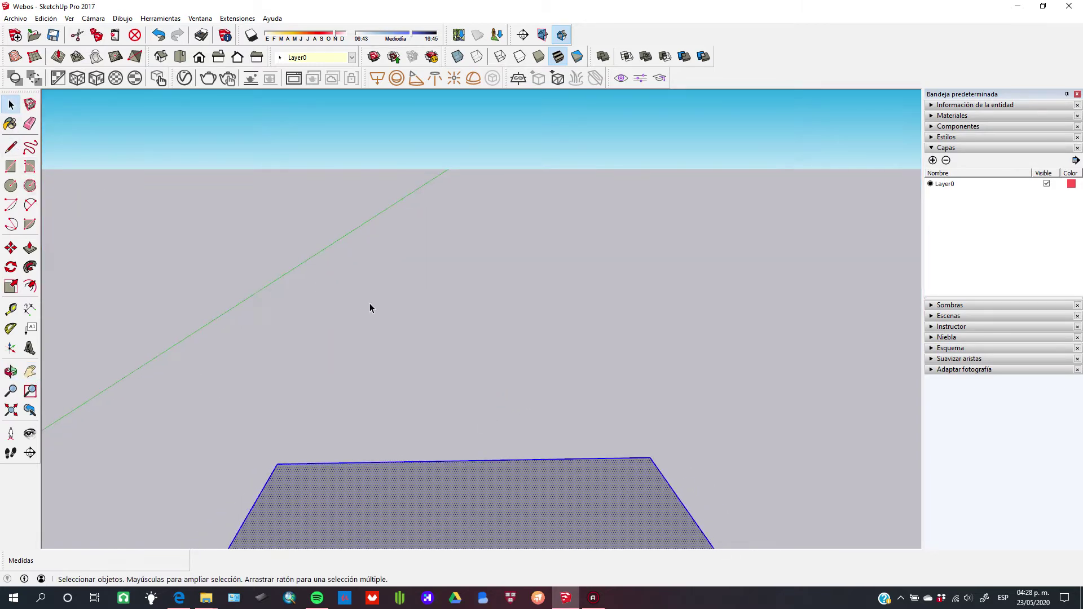
key(h)
drag(411, 341, 387, 249)
key(space)
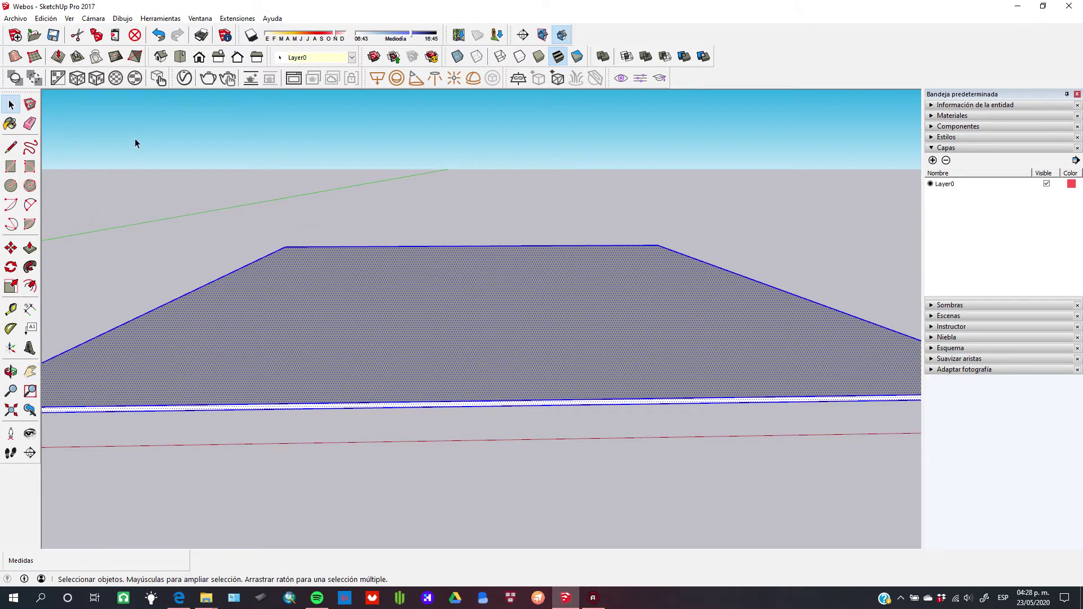
- Clear the selection and select only the slab's top face with its bounding edges
click(398, 213)
double_click(472, 370)
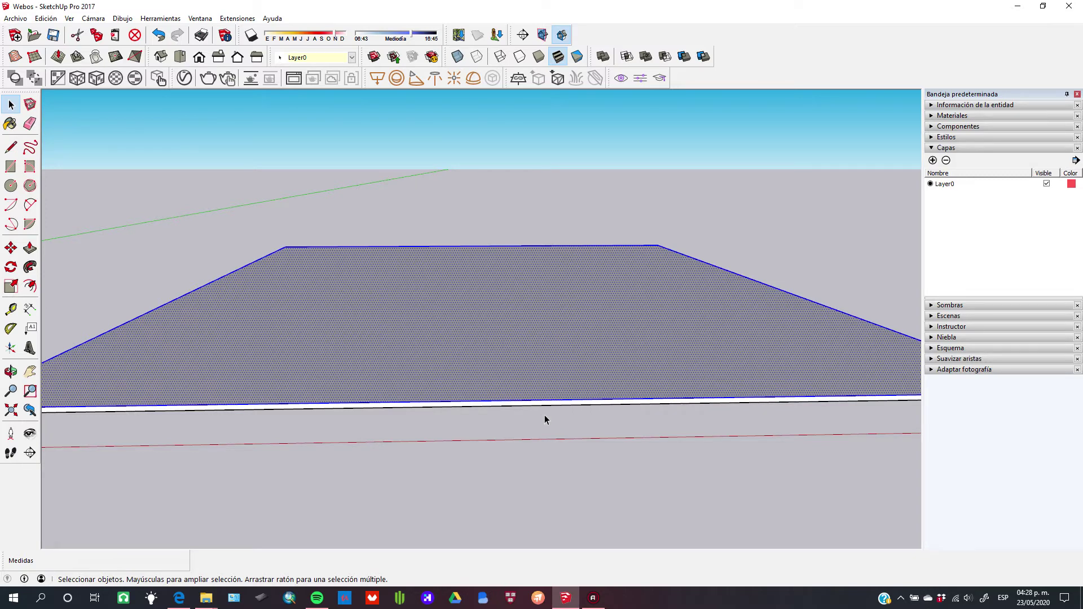
mouse_move(545, 419)
middle_down()
mouse_move(543, 283)
mouse_move(549, 421)
mouse_move(529, 449)
mouse_move(531, 418)
middle_up()
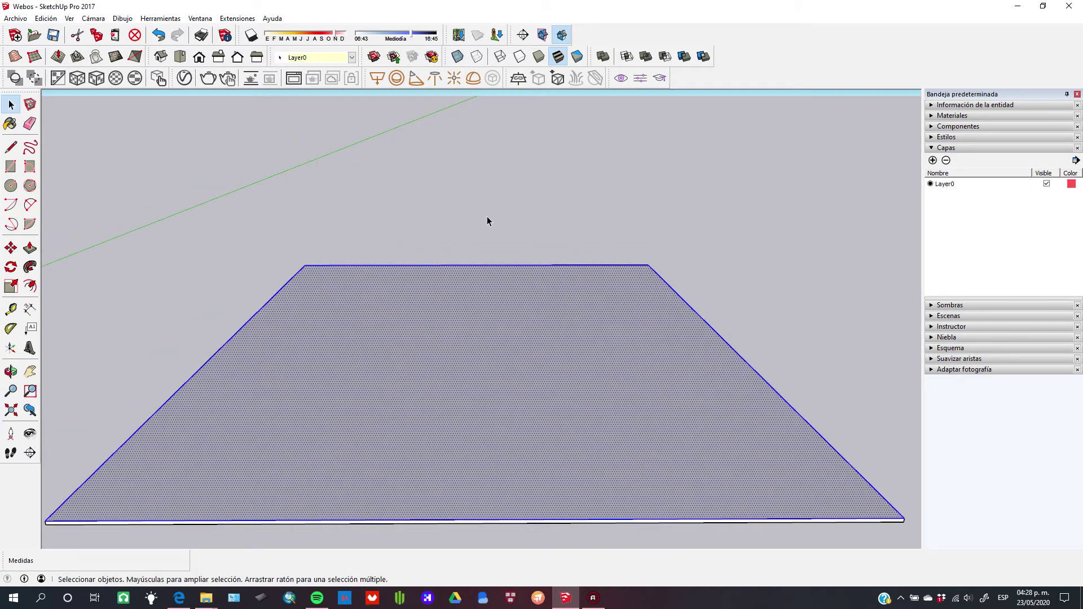
- Group all the faces and edges of the slab
middle_drag(474, 512, 479, 449)
right_click(479, 445)
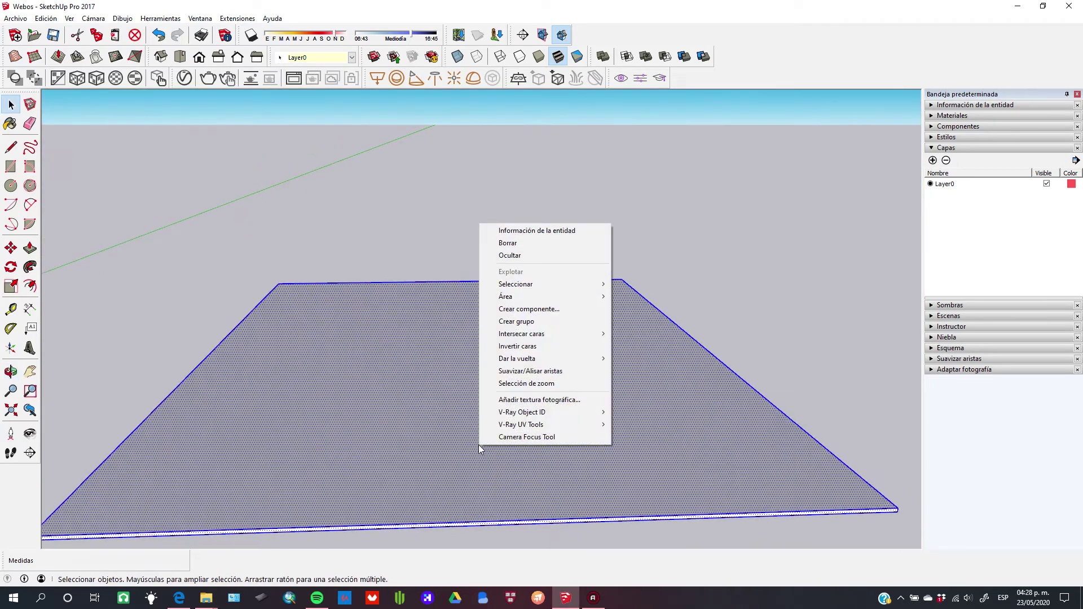
click(516, 321)
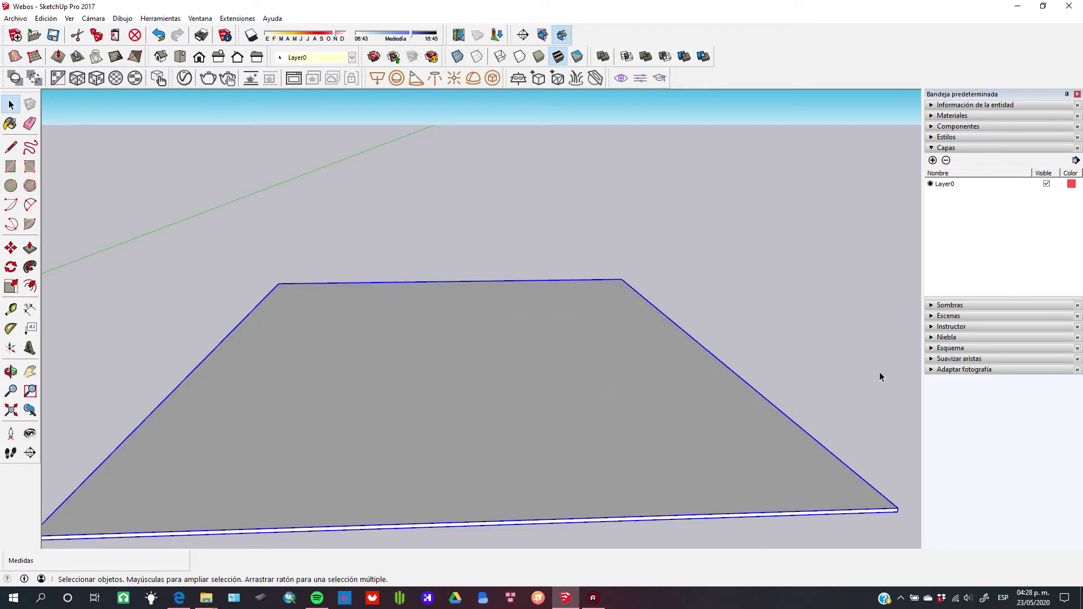
- Add a layer named Banqueta and make it the active layer
click(932, 160)
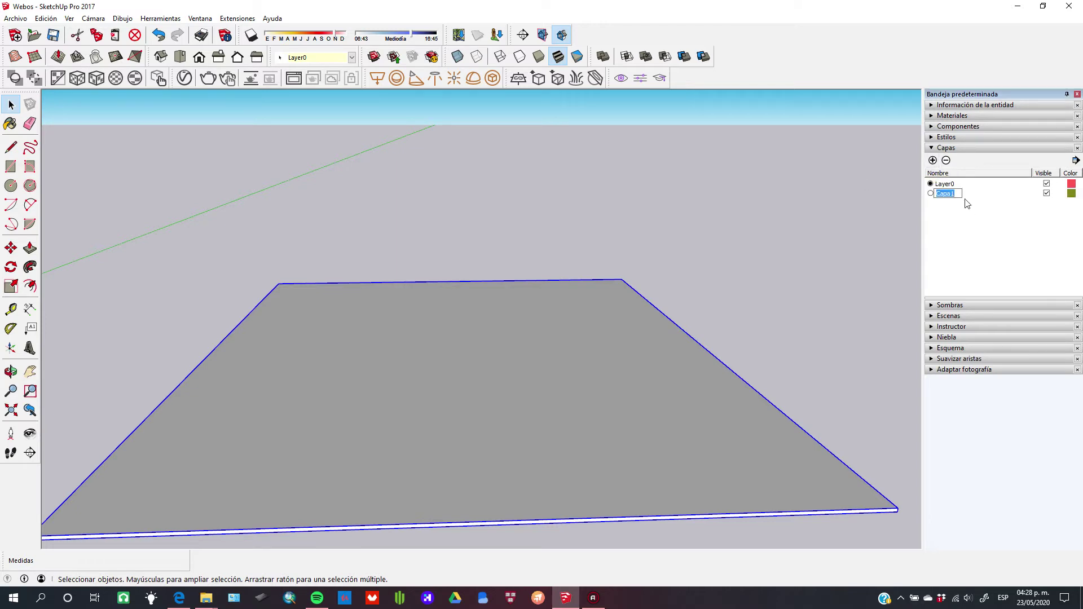
text(Banqueta)
key(Return)
click(931, 194)
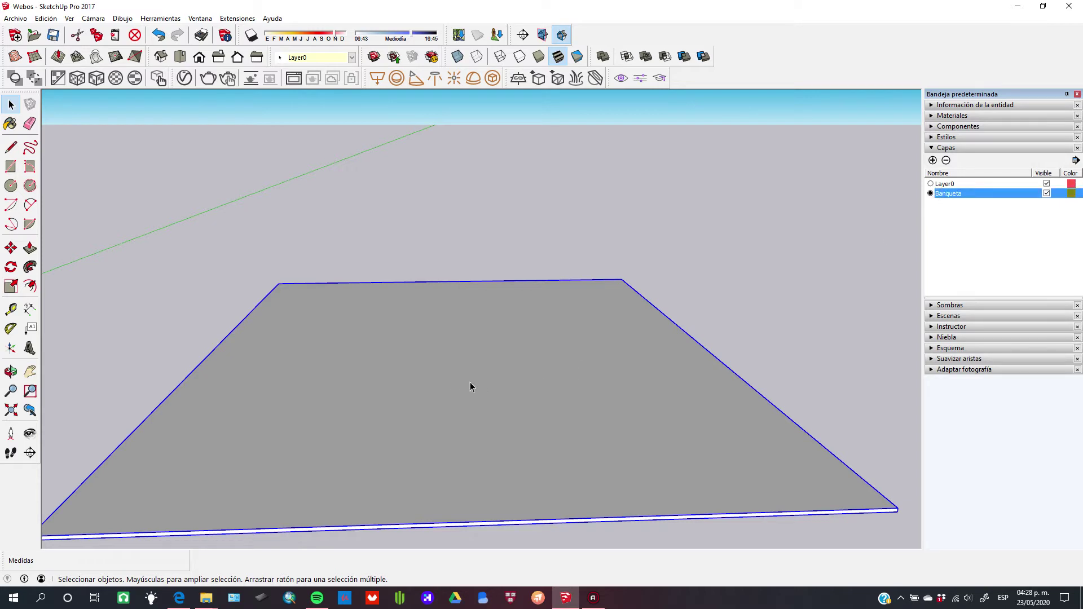
- Draw a center line across the slab's top from the front edge's midpoint to the back edge's midpoint
middle_drag(483, 382, 463, 401)
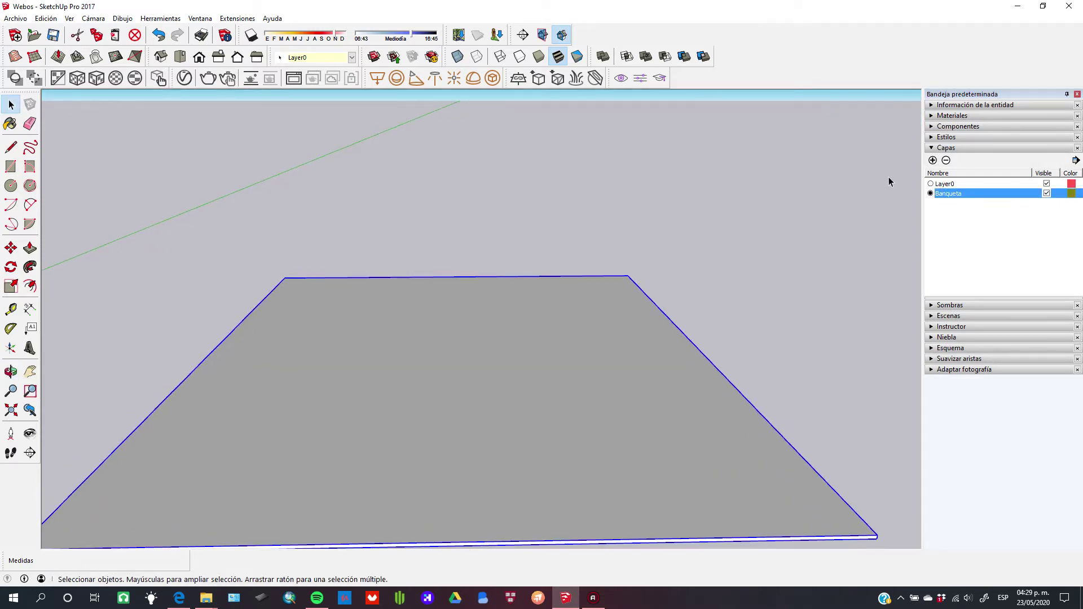
key(l)
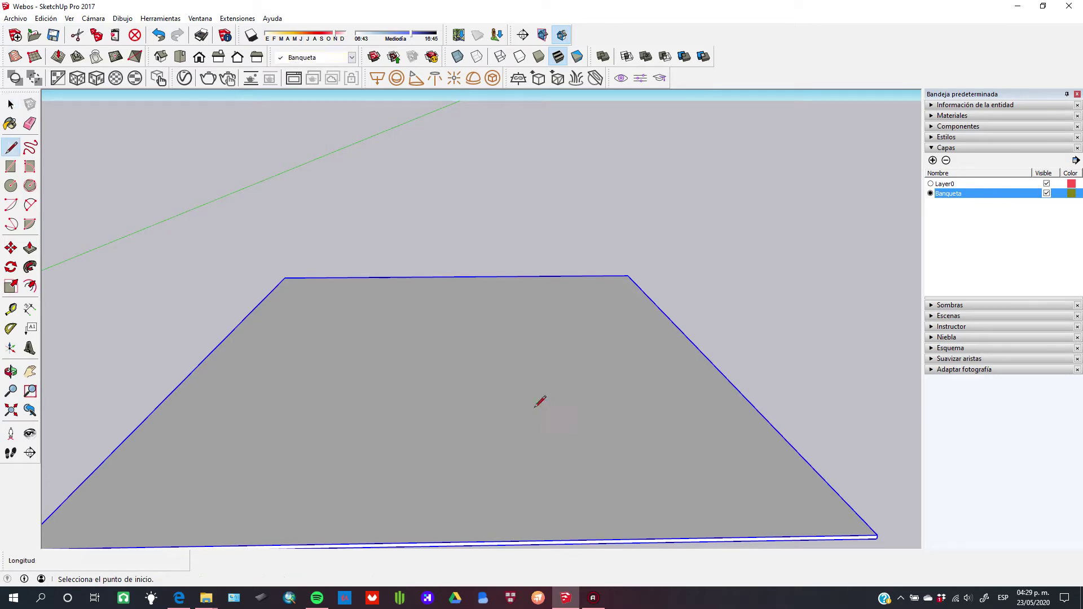
click(453, 541)
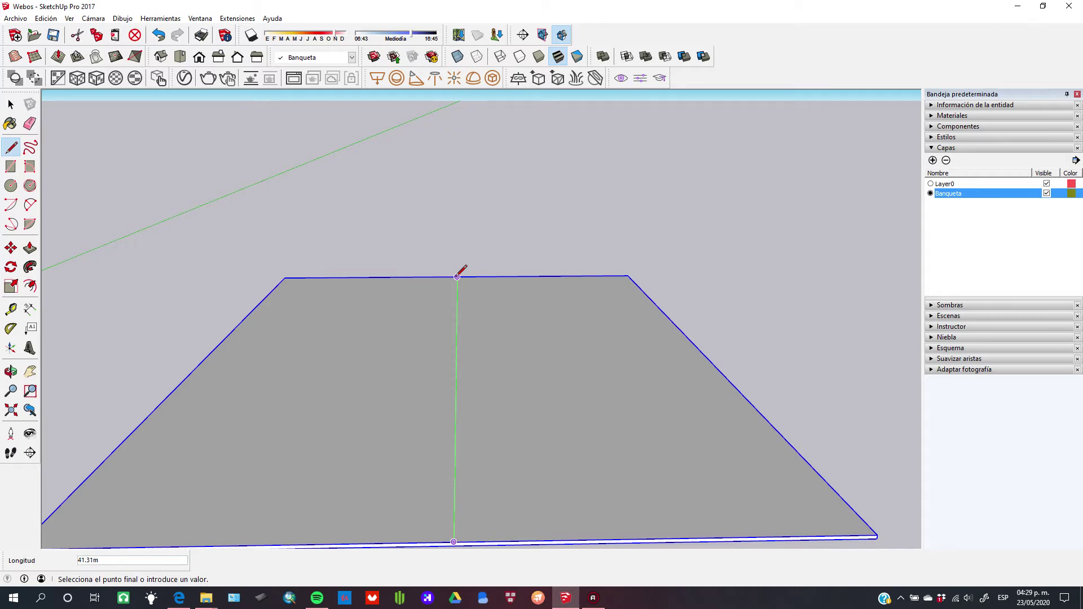
click(457, 277)
middle_drag(480, 383, 481, 443)
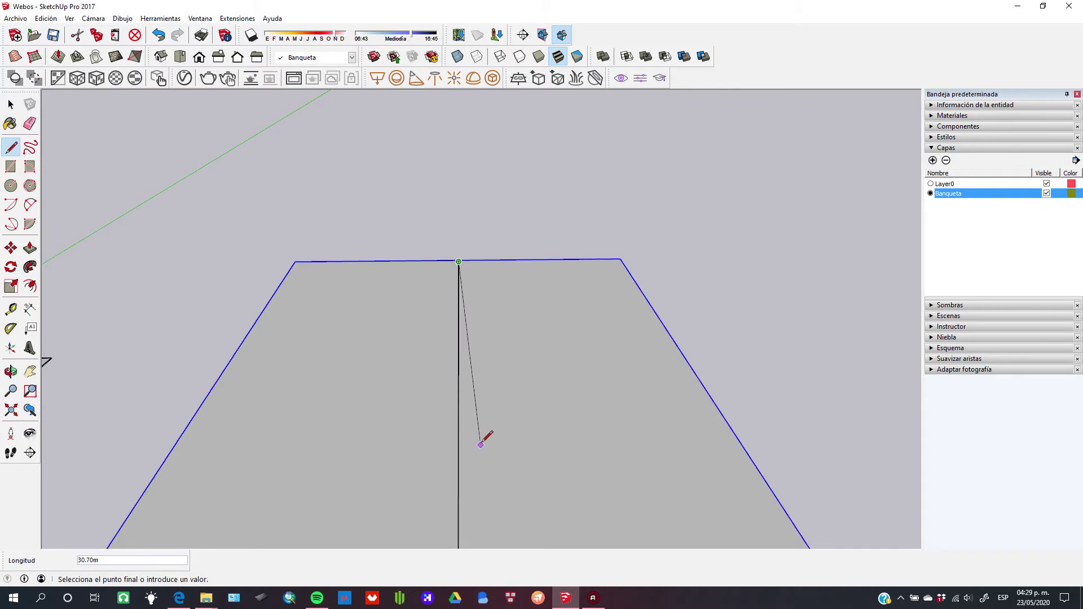
key(h)
drag(496, 445, 507, 321)
middle_drag(507, 321, 500, 360)
key(Escape)
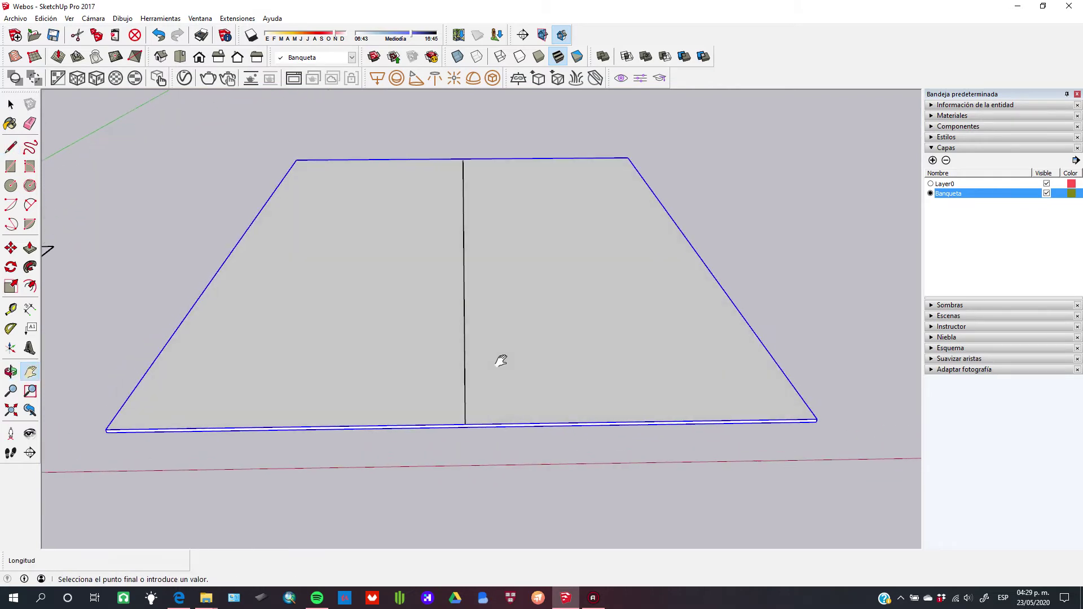
key(Escape)
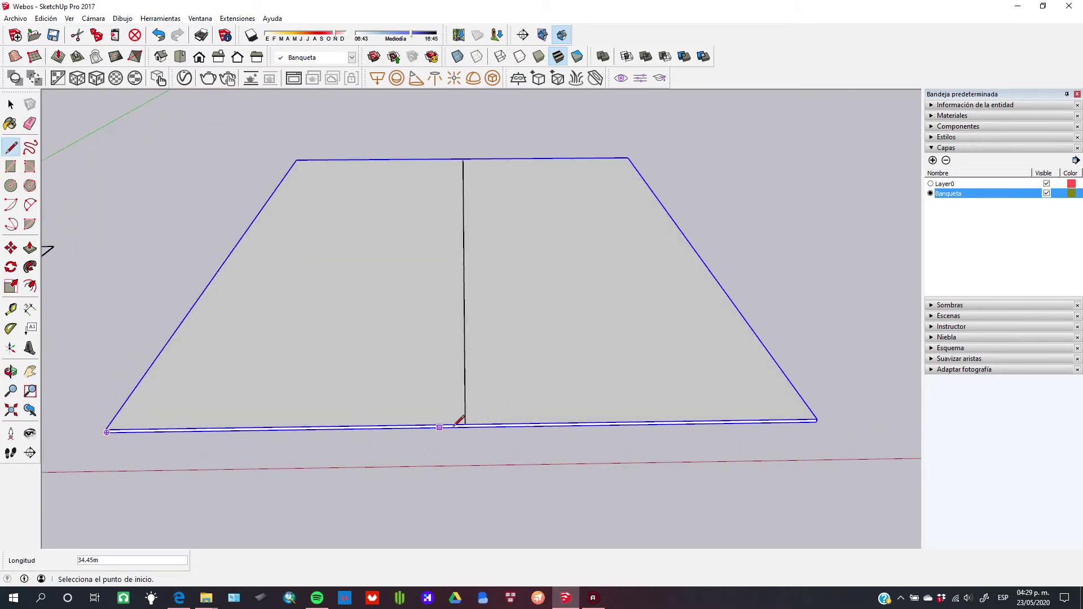
- Draw 3 m line segments along the slab's front edge on both sides of the center line
click(465, 424)
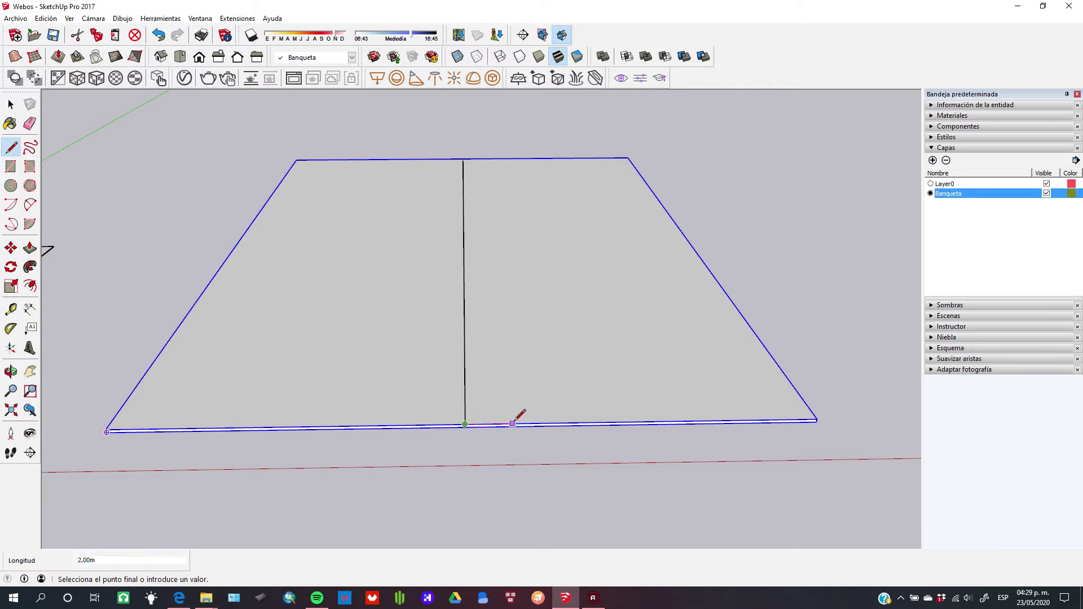
text(3)
key(Return)
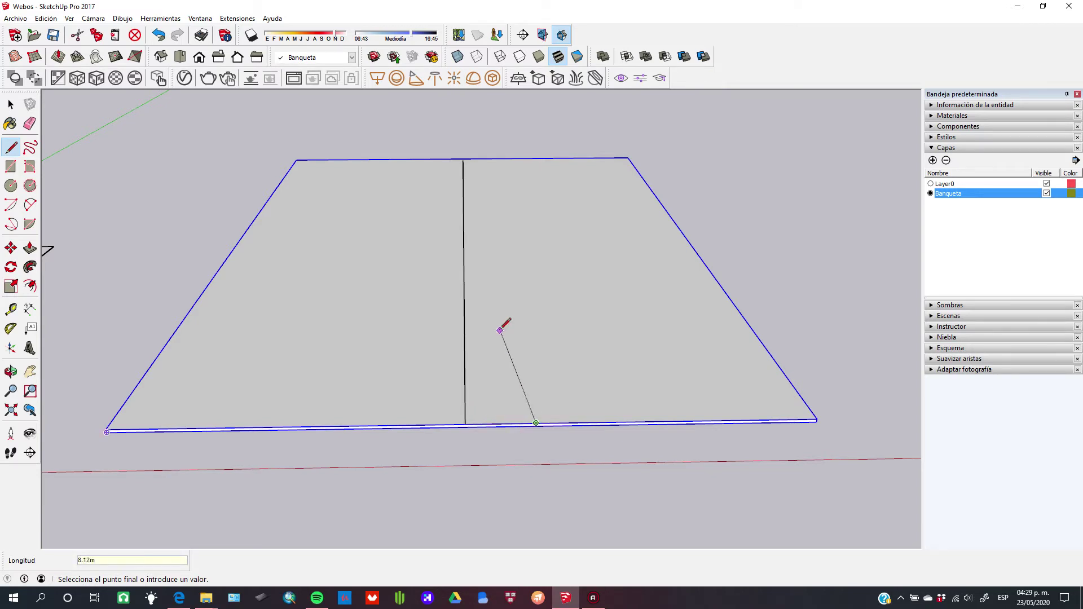
key(Escape)
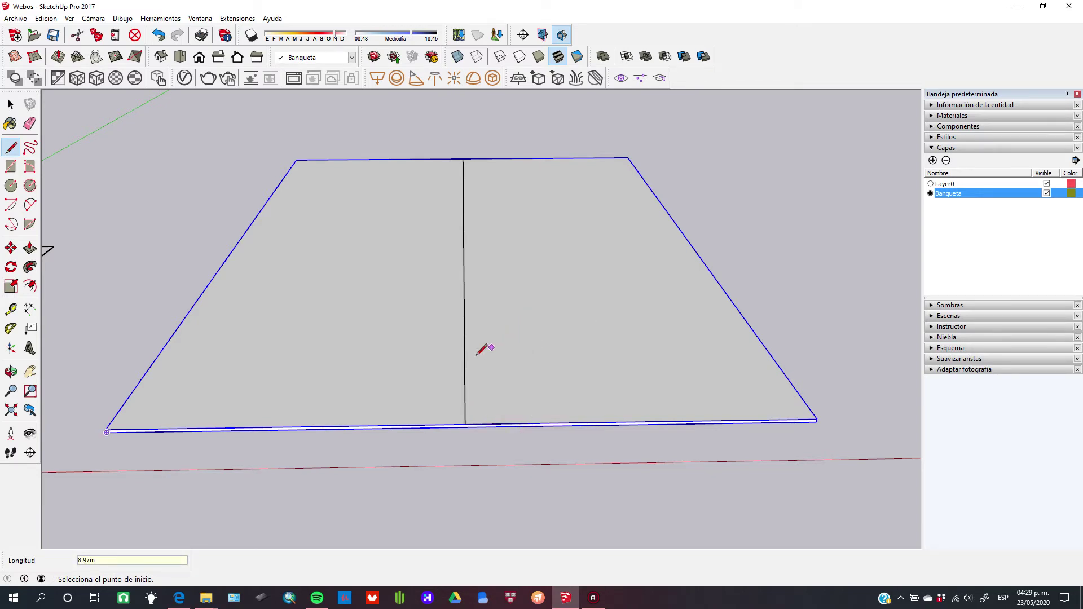
click(465, 423)
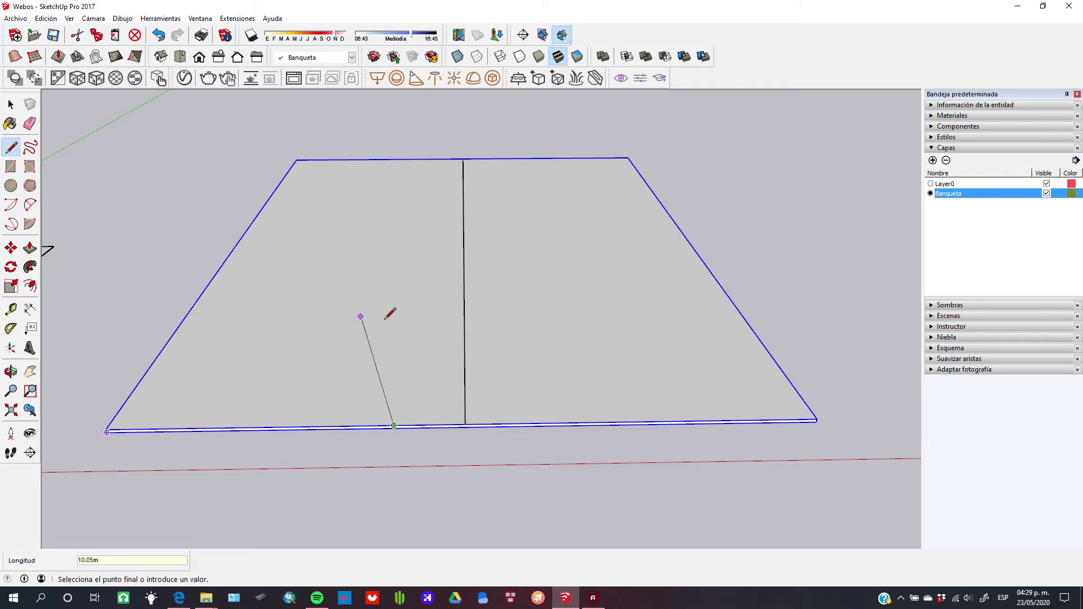
key(Escape)
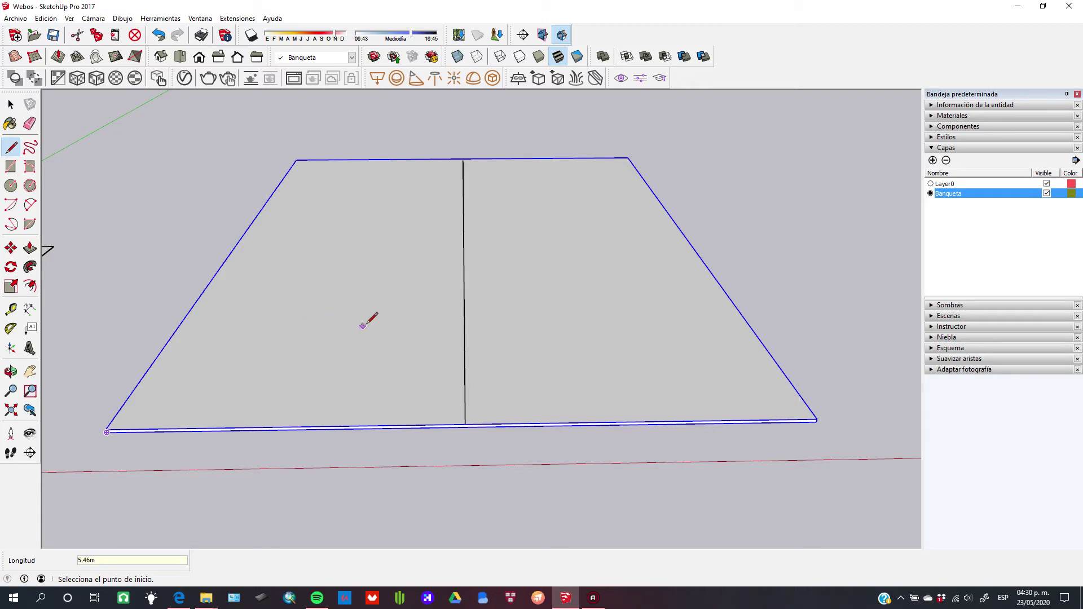
- Draw a 12 m wide, 40 m long rectangle on each side of the slab, from the outer ends of the 3 m segments
key(r)
click(393, 425)
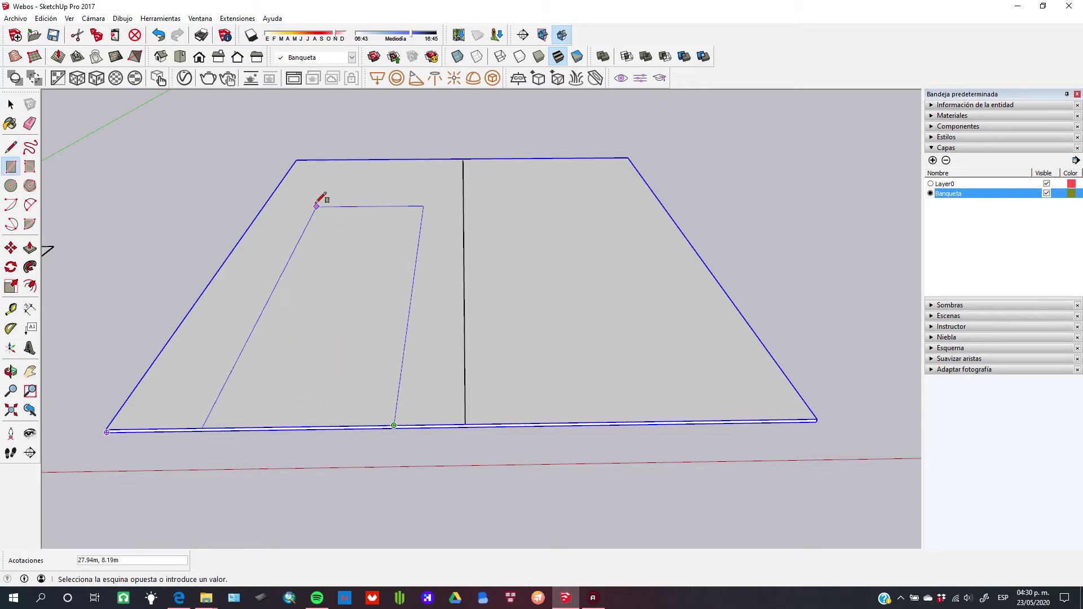
text(40,12)
key(Return)
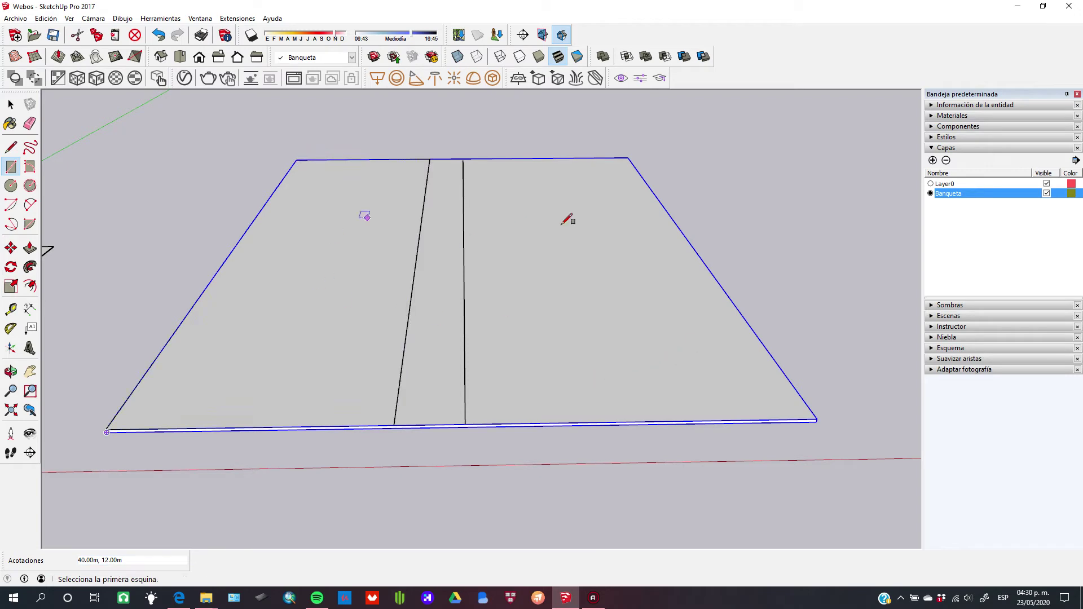
click(536, 423)
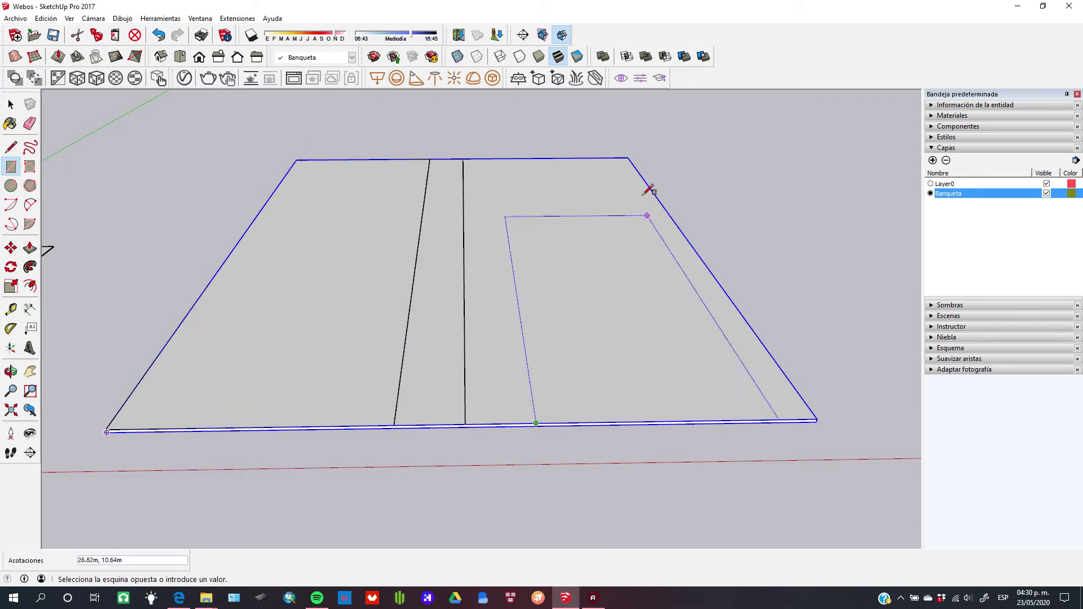
click(628, 158)
key(space)
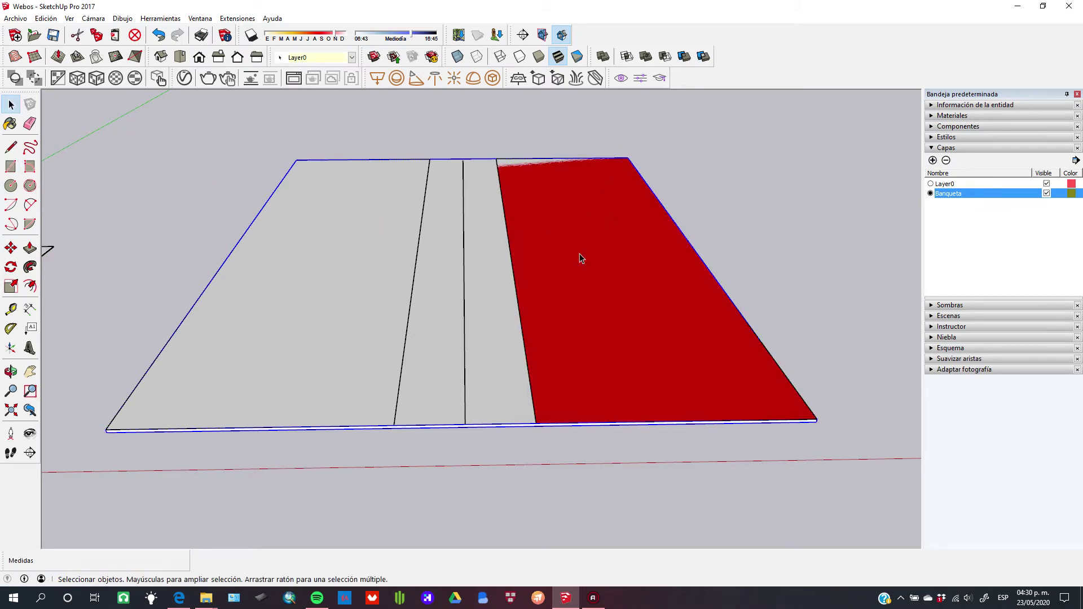
- Reverse the face of the right-hand sidewalk strip so its front side points up
right_click(571, 266)
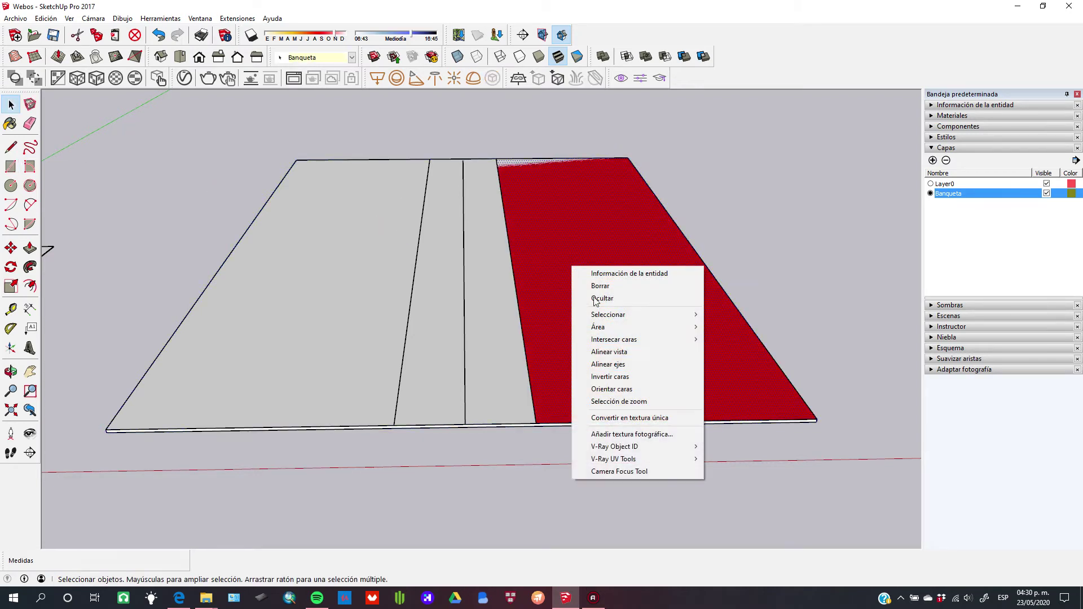
click(628, 378)
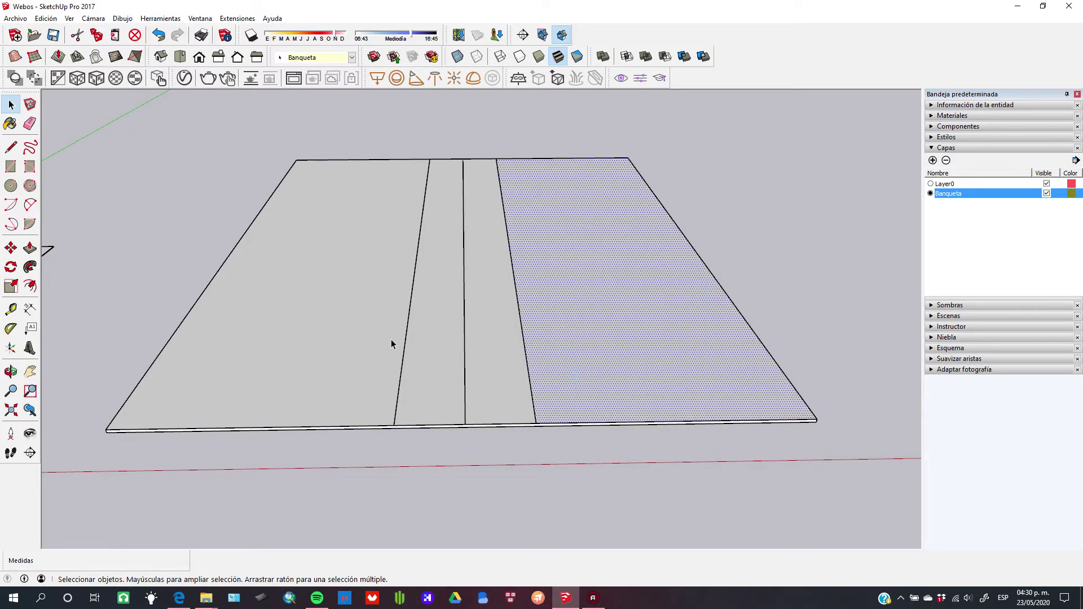
click(445, 425)
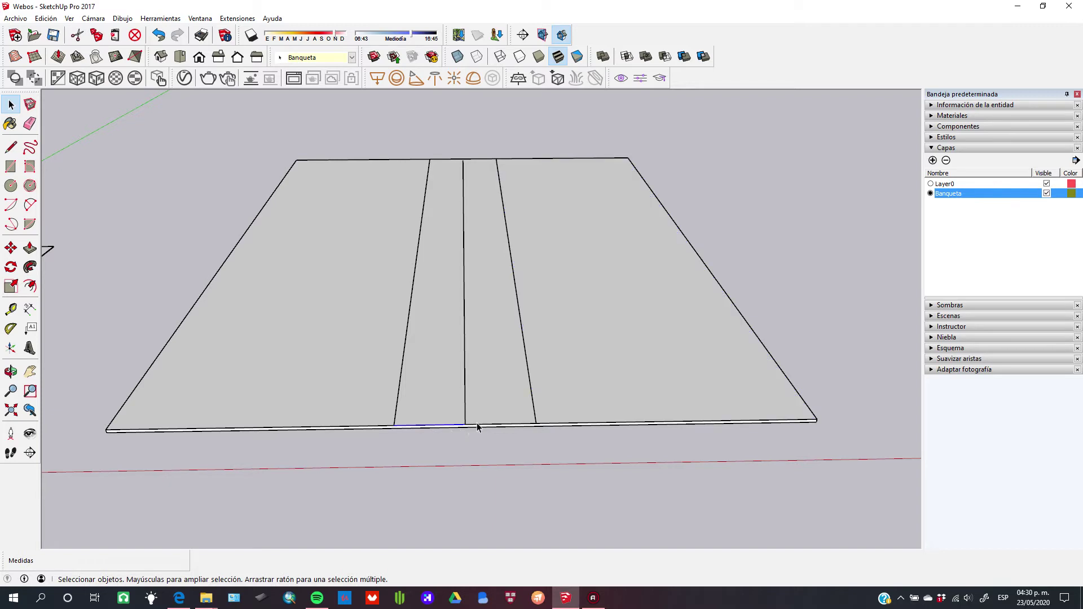
key(Escape)
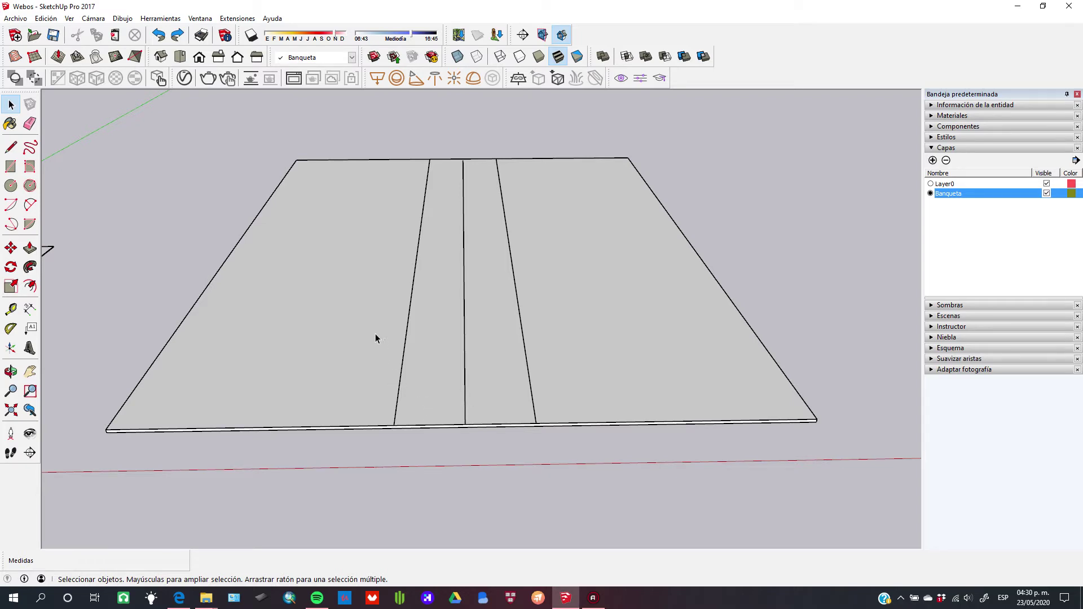
- Push/Pull the left and right sidewalk strips up 0.15 m
key(p)
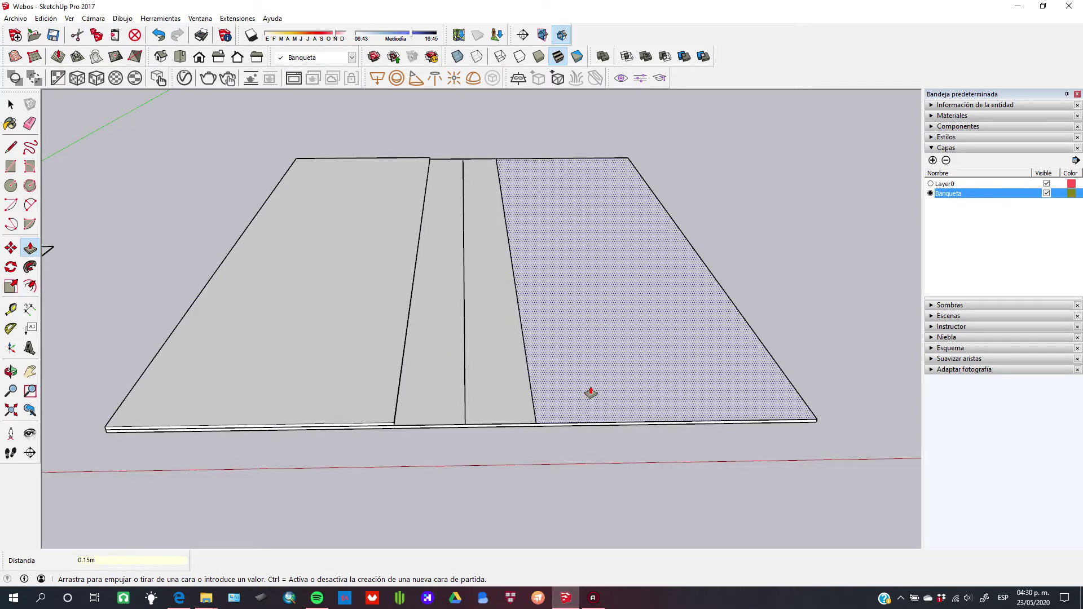
drag(590, 391, 604, 360)
key(Return)
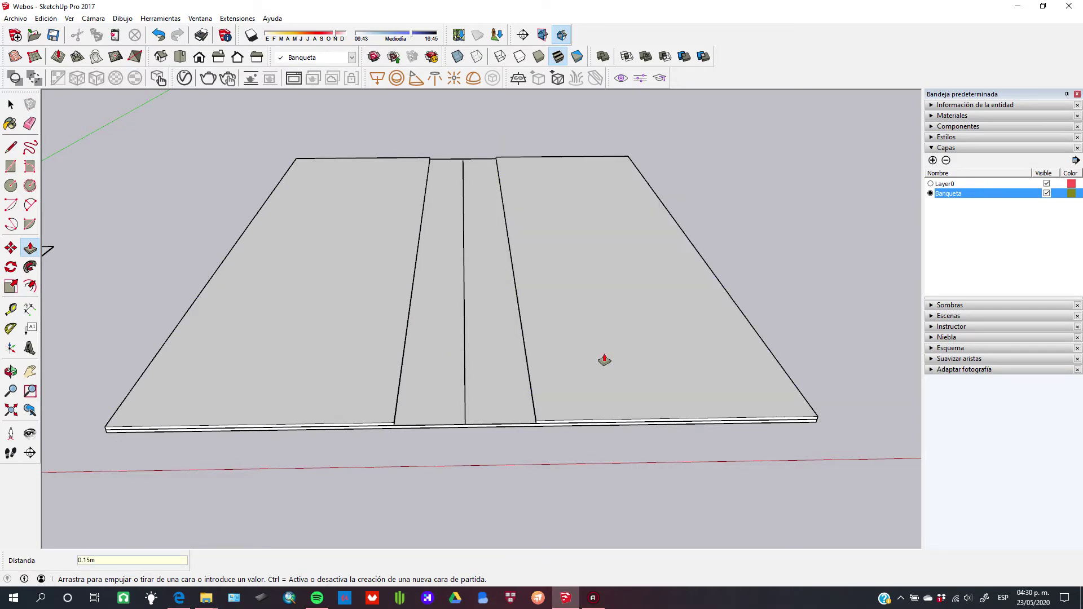
- Delete the center line between the two raised sidewalk strips
key(space)
double_click(343, 337)
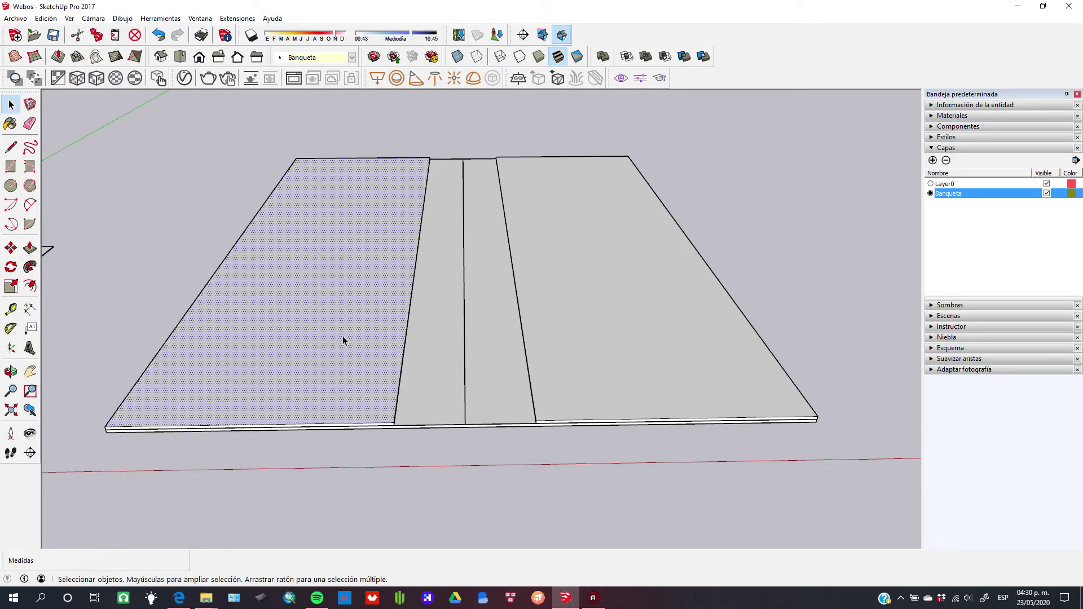
ctrl+double_click(569, 403)
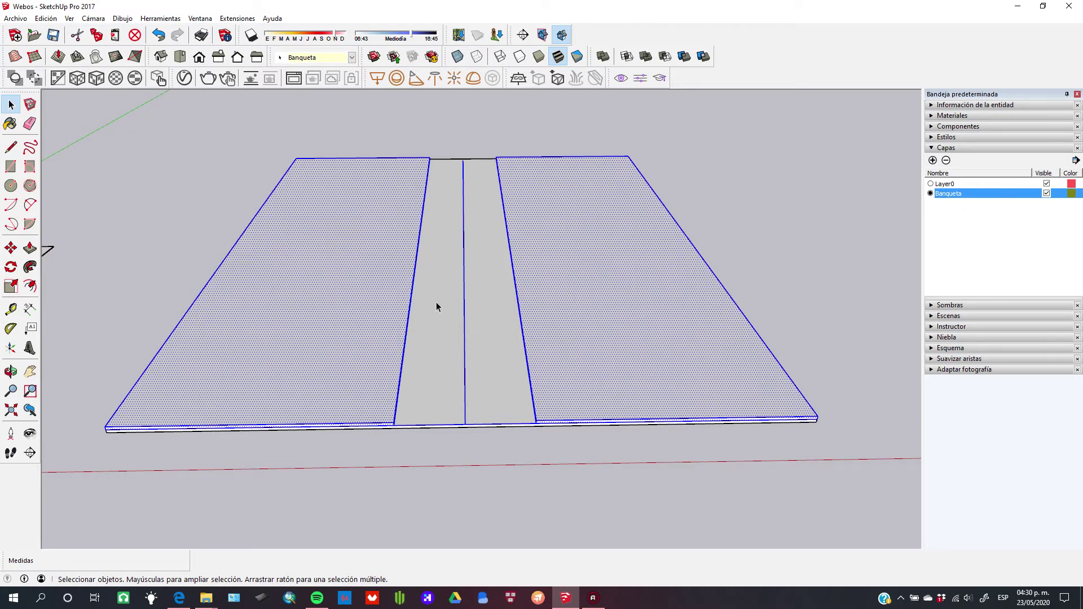
click(715, 221)
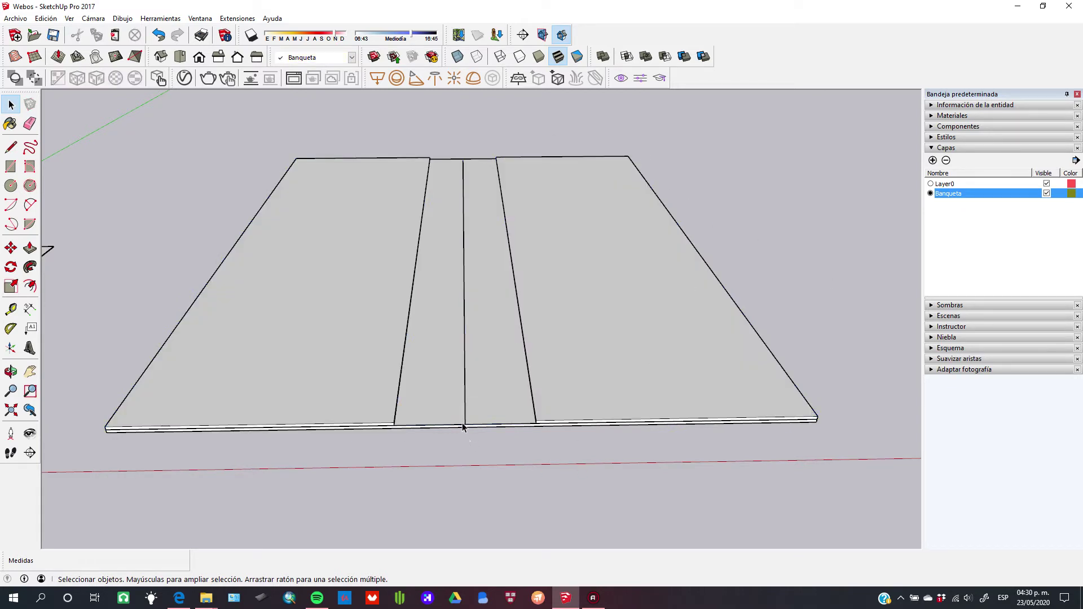
click(463, 427)
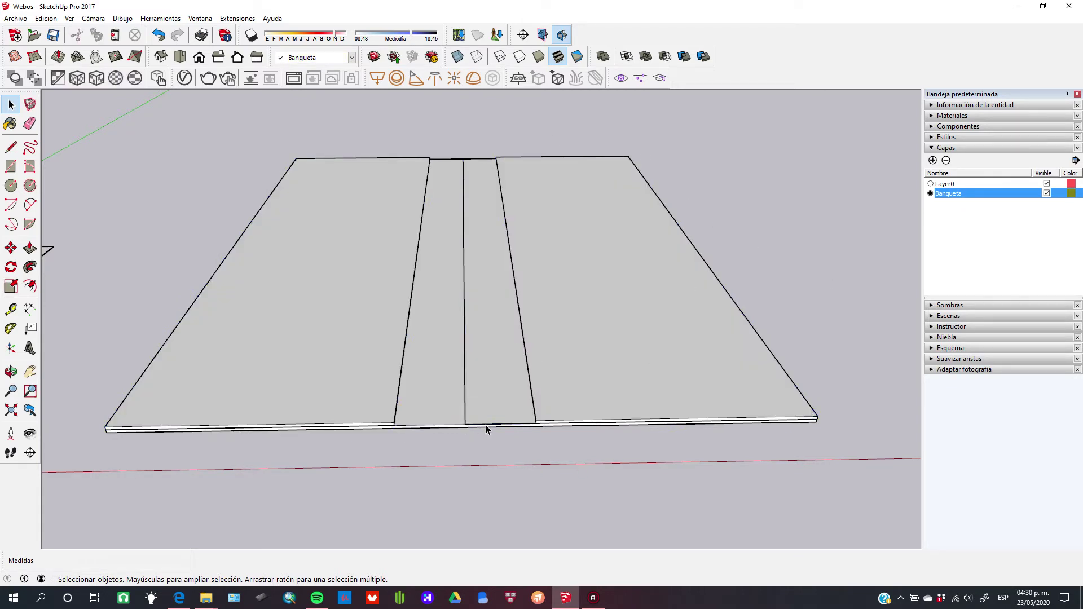
click(466, 411)
key(Delete)
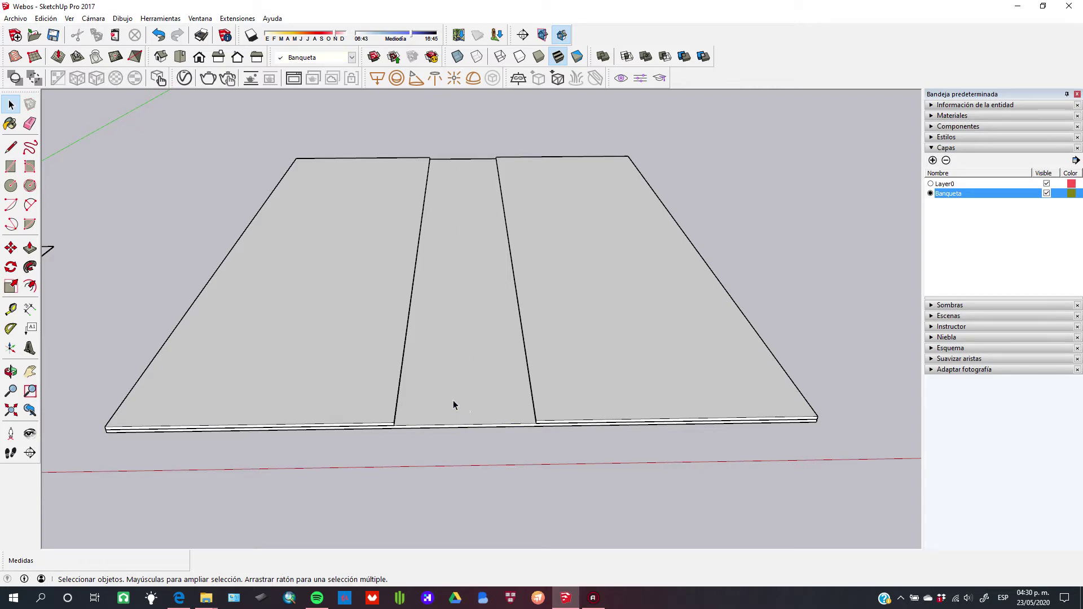
- Group the faces and edges of the raised left sidewalk strip
double_click(330, 336)
scroll(349, 393, up, 3)
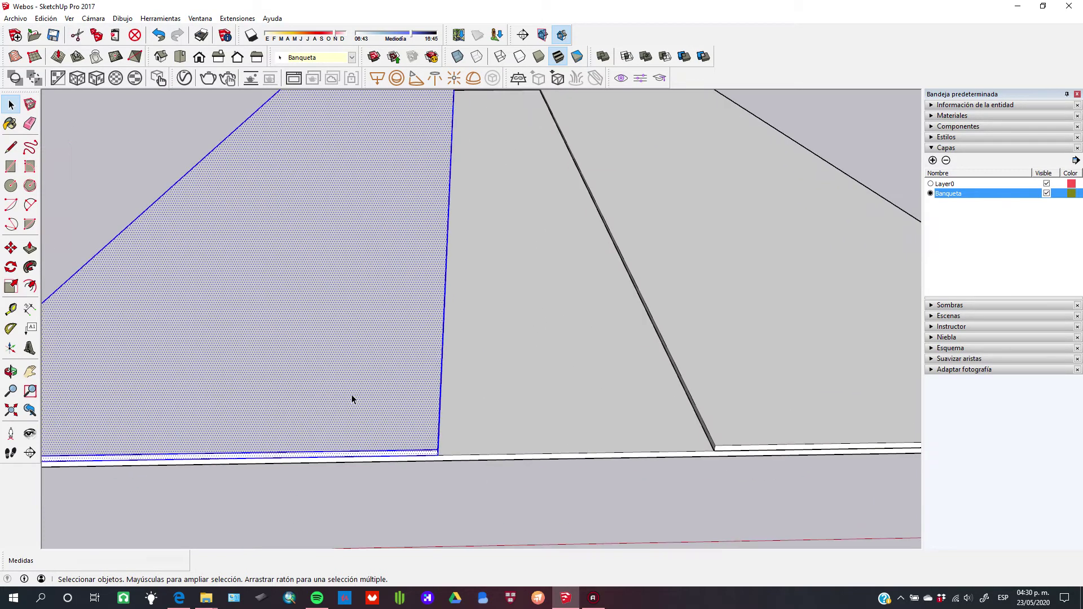
scroll(415, 438, down, 3)
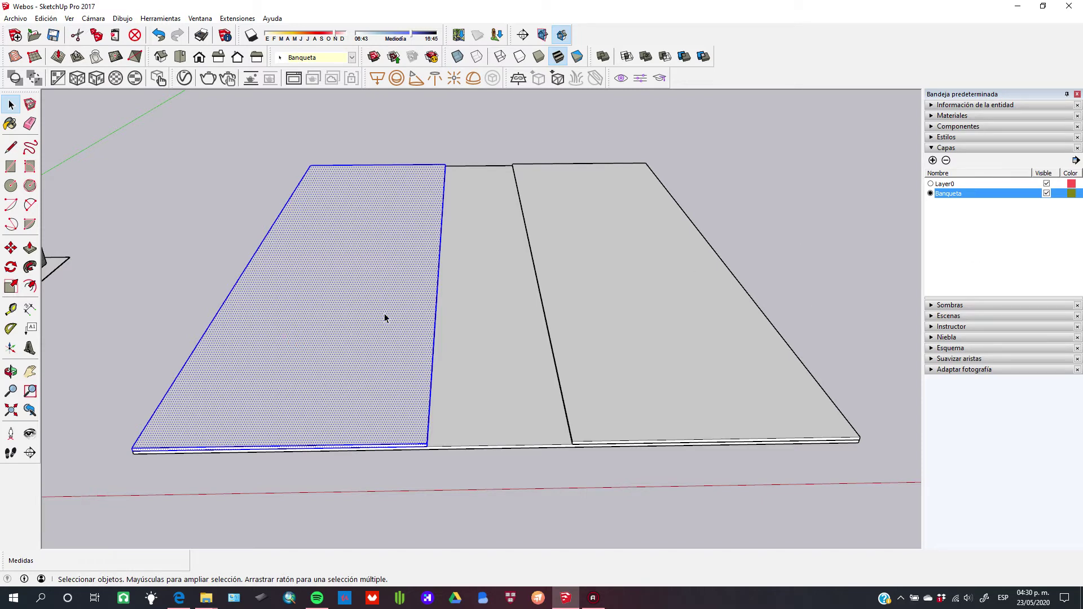
right_click(383, 345)
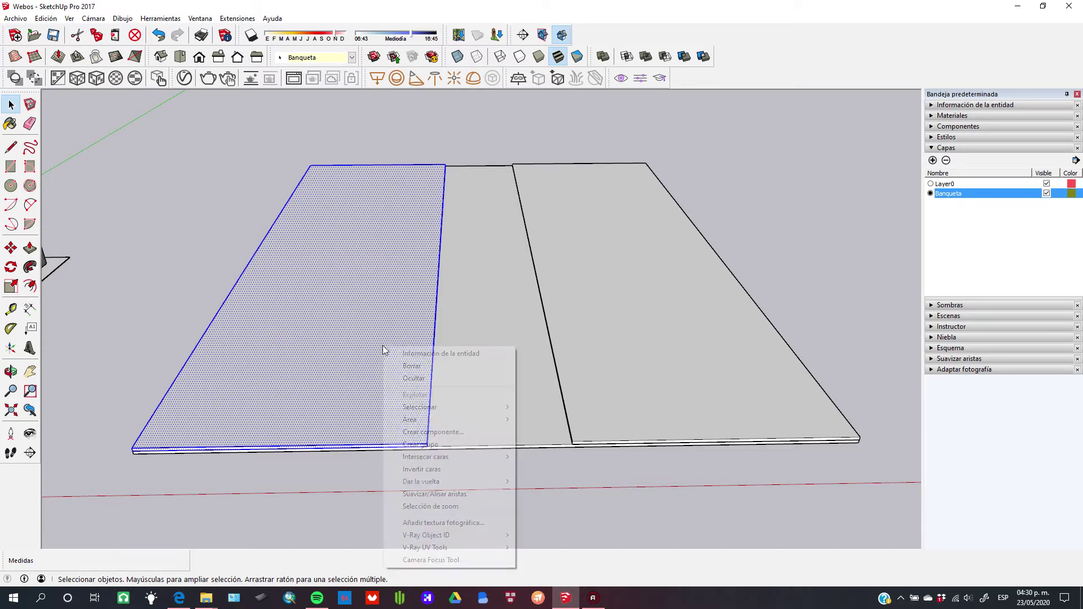
click(442, 445)
- Group the faces and edges of the raised right sidewalk strip
click(635, 371)
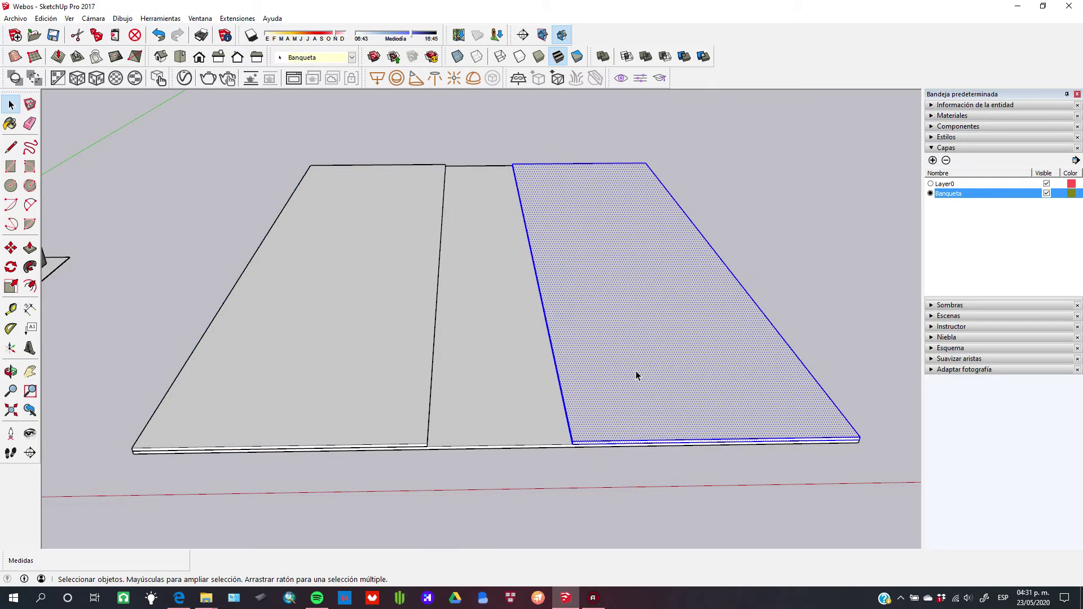
right_click(635, 370)
click(692, 247)
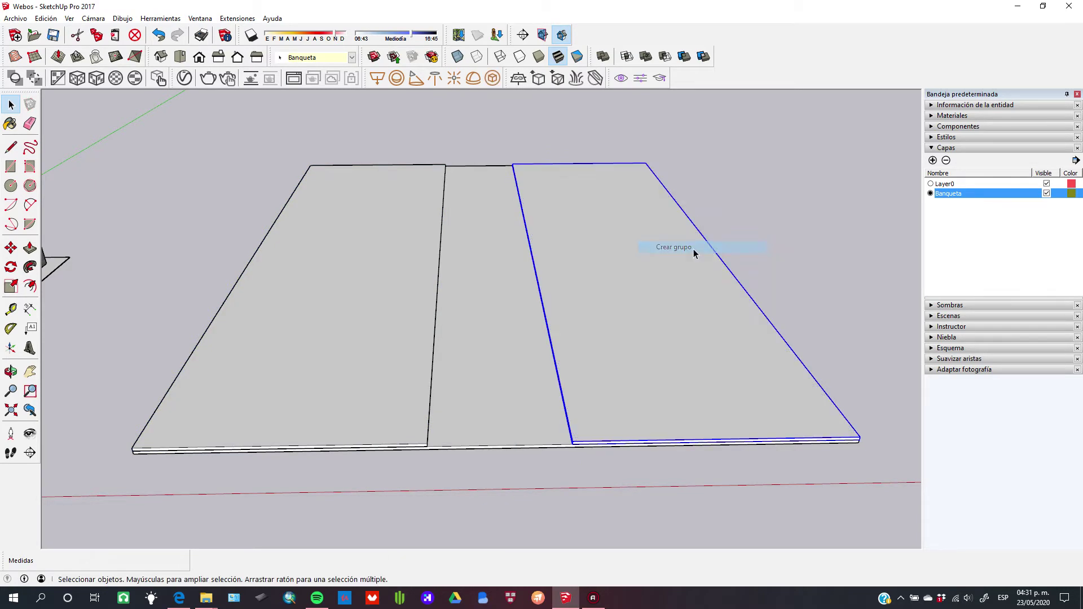
click(822, 279)
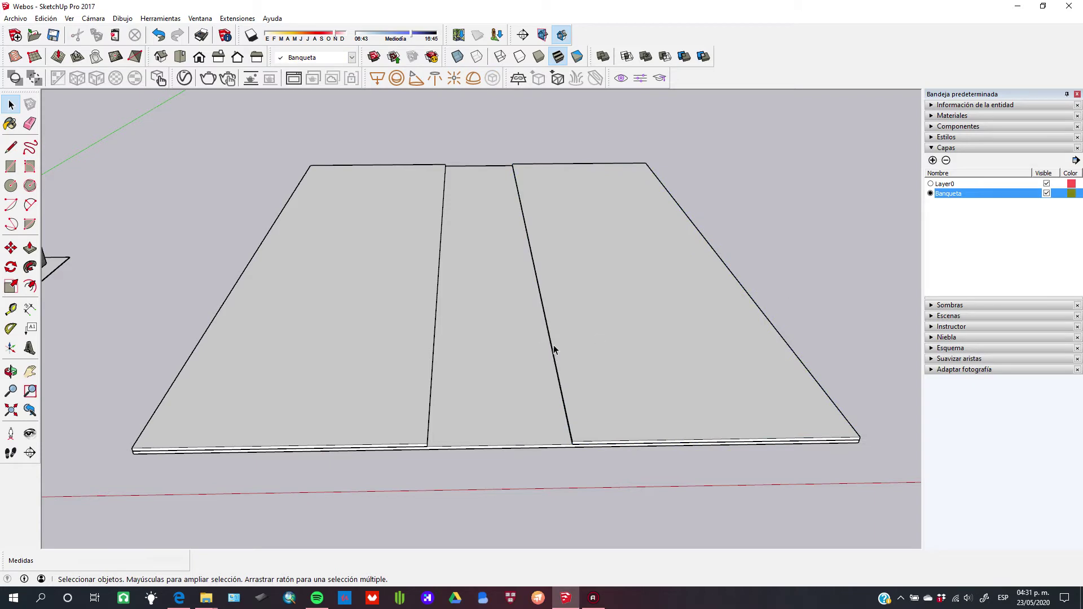
- Add a layer named Edificos
key(l)
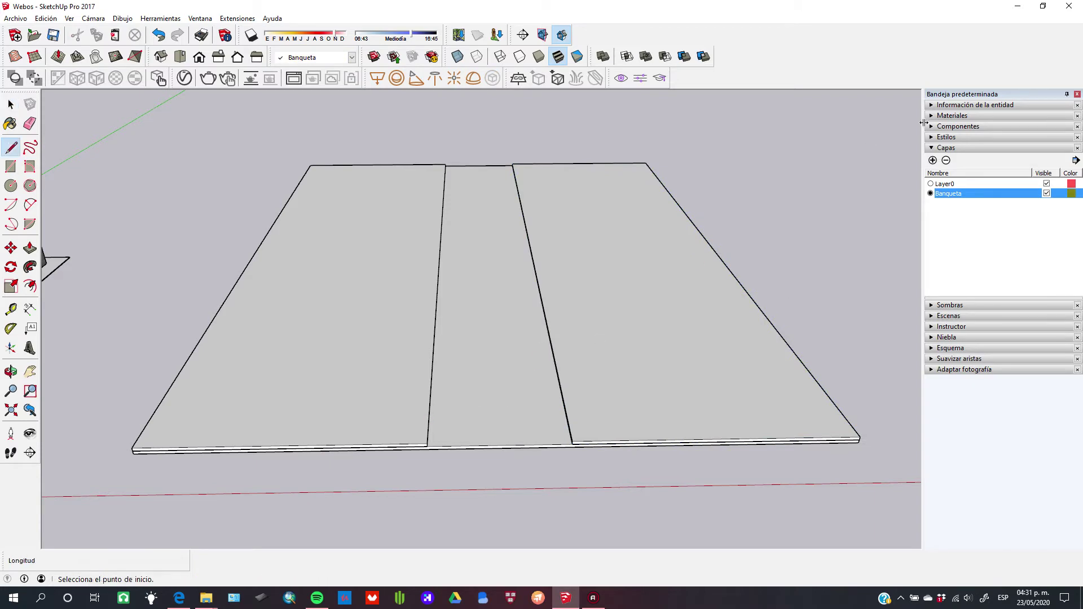
click(932, 160)
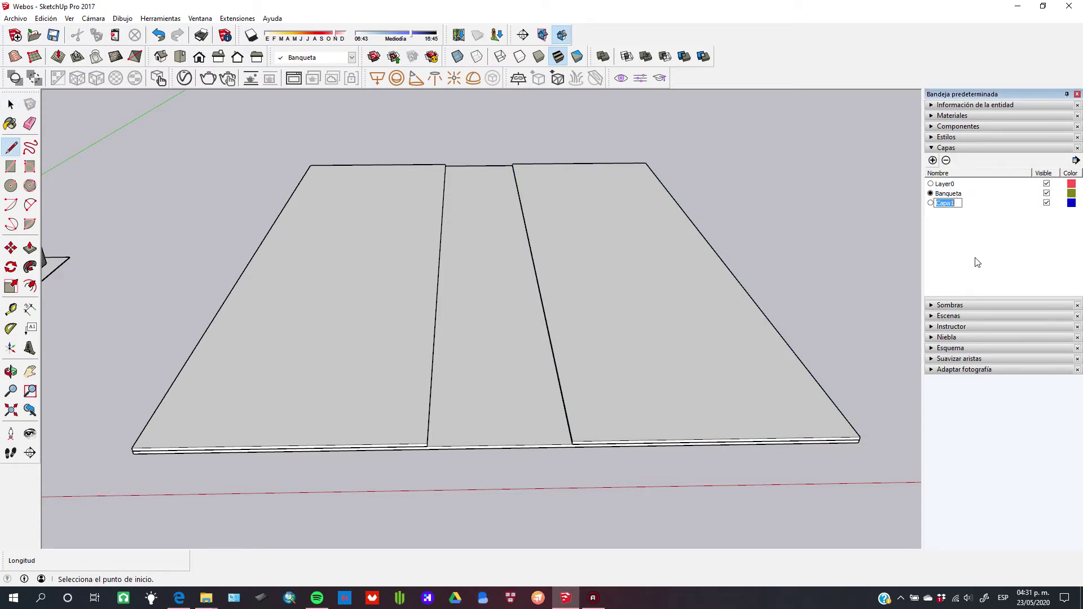
key(BackSpace)
text(Edificos)
key(Return)
- Draw a 2 m line segment outward along each sidewalk's front top edge, starting from its inner front corner
click(427, 445)
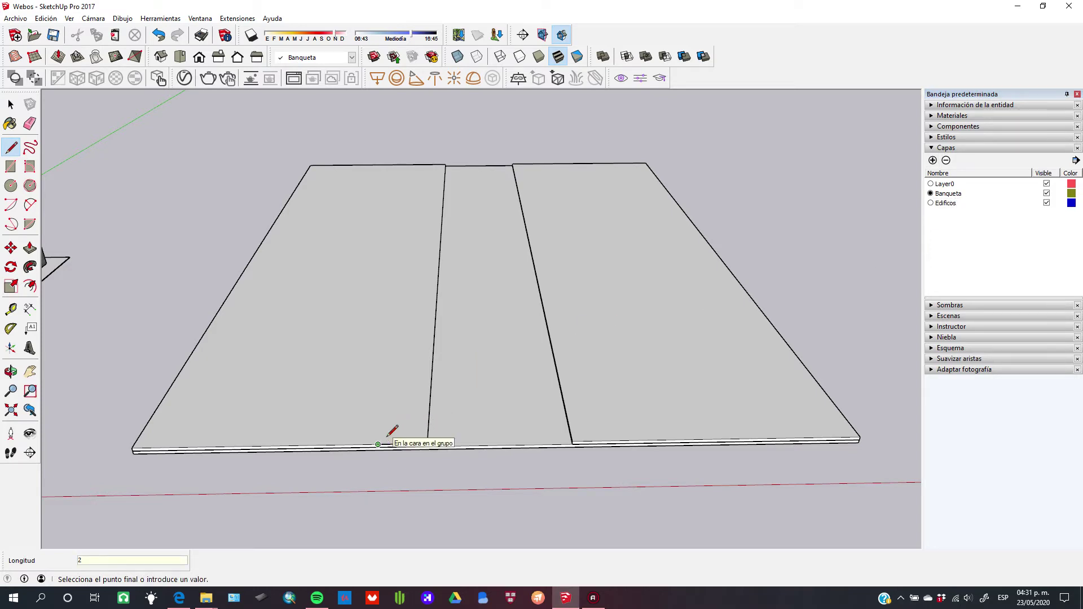
key(Escape)
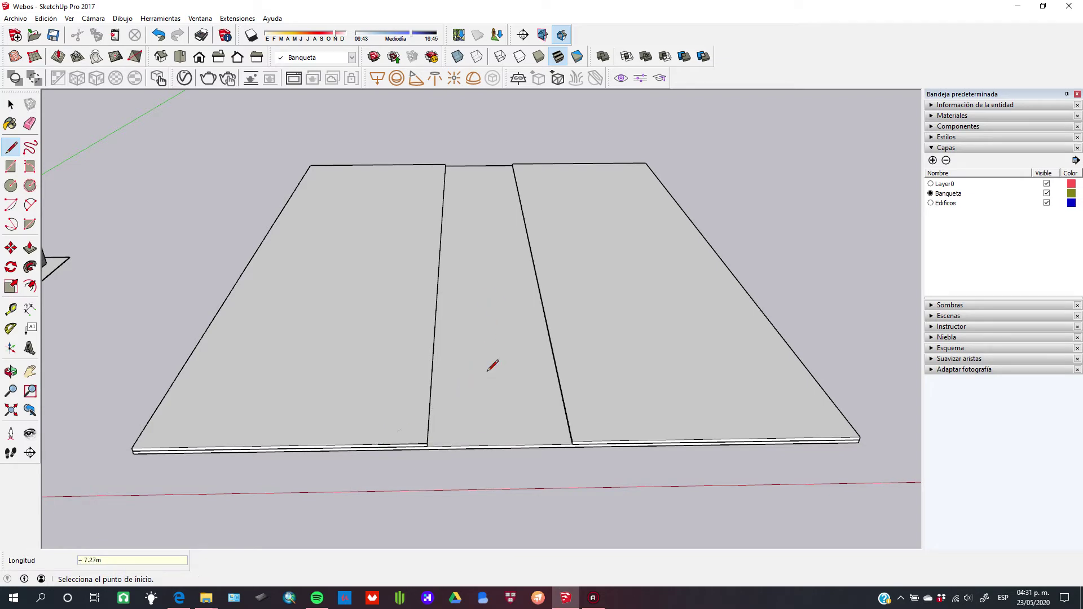
click(572, 440)
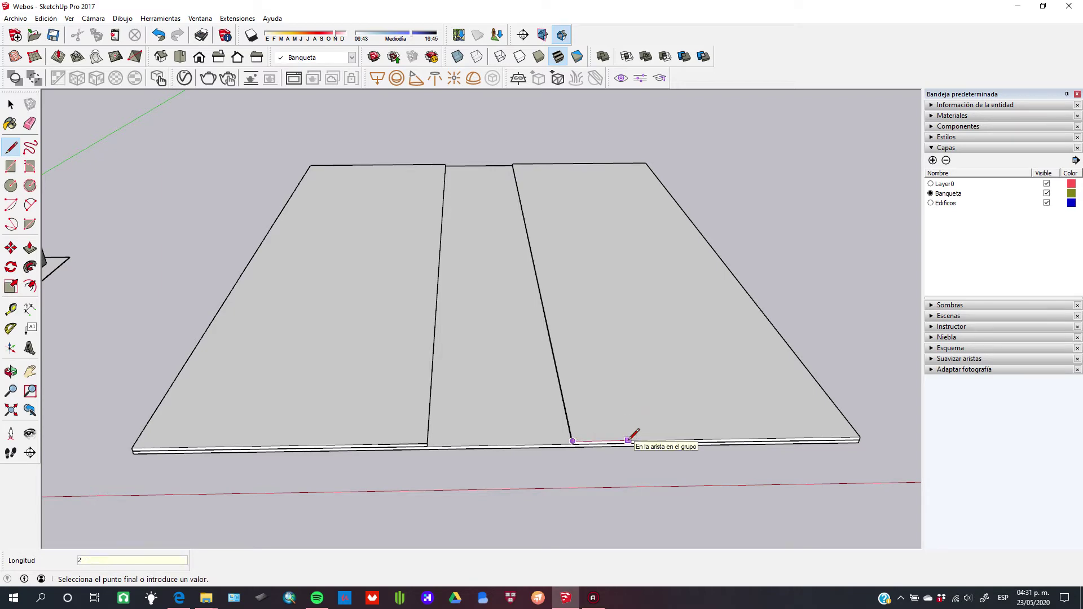
key(Return)
key(Escape)
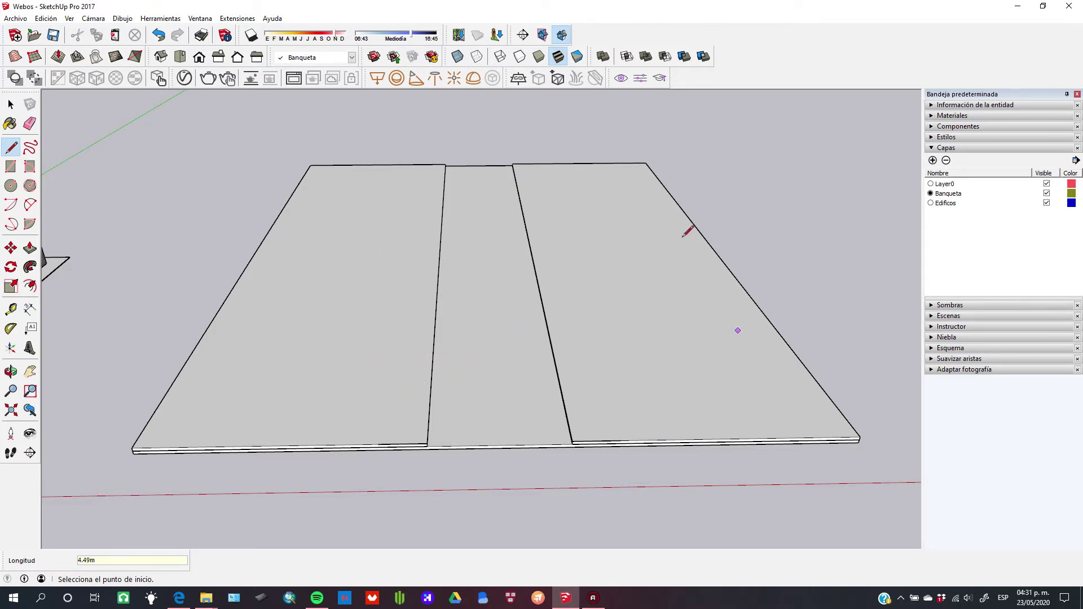
- Make Edificos the active layer and check the contents of Banqueta and Layer0 by hiding and showing each layer
click(930, 203)
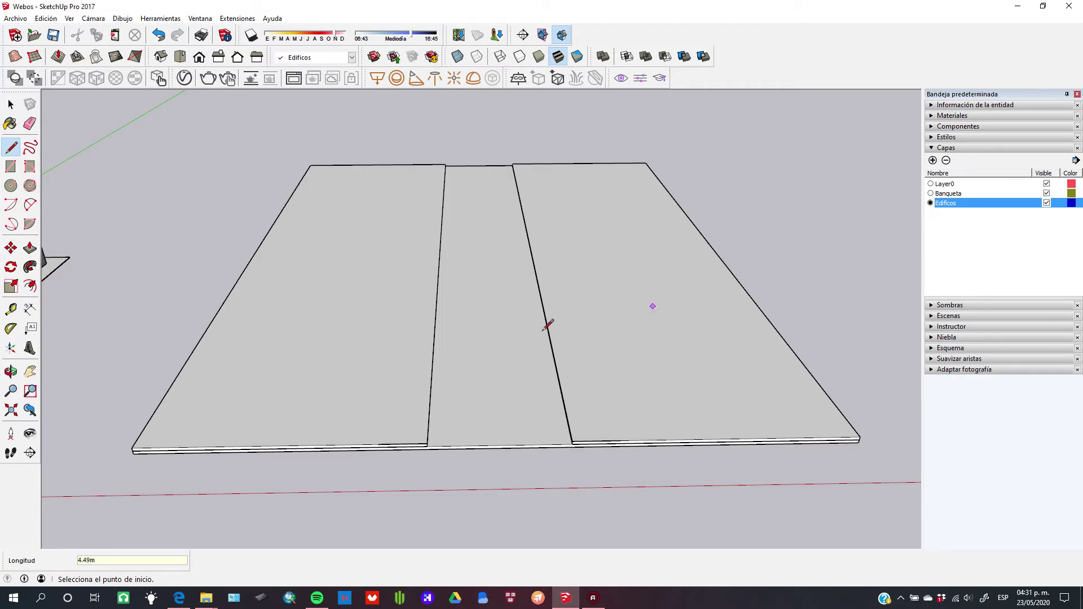
key(r)
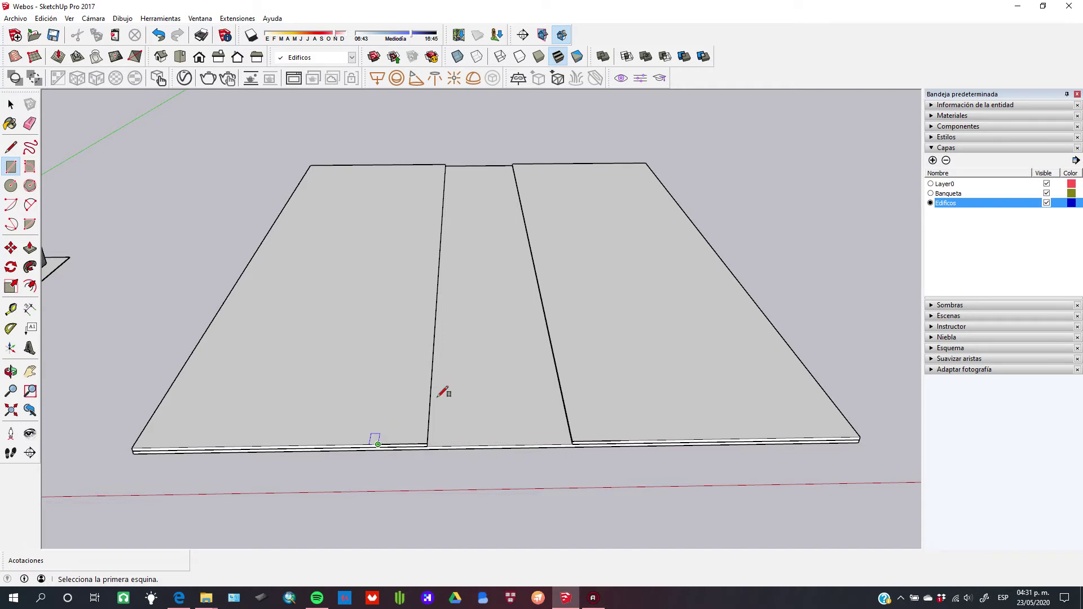
click(1047, 193)
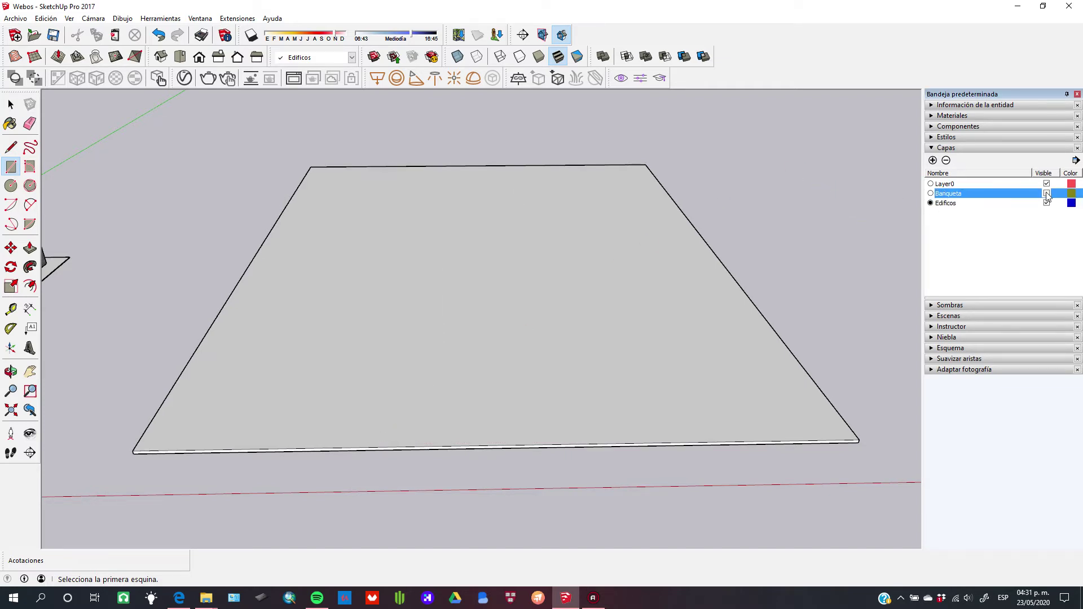
click(1046, 194)
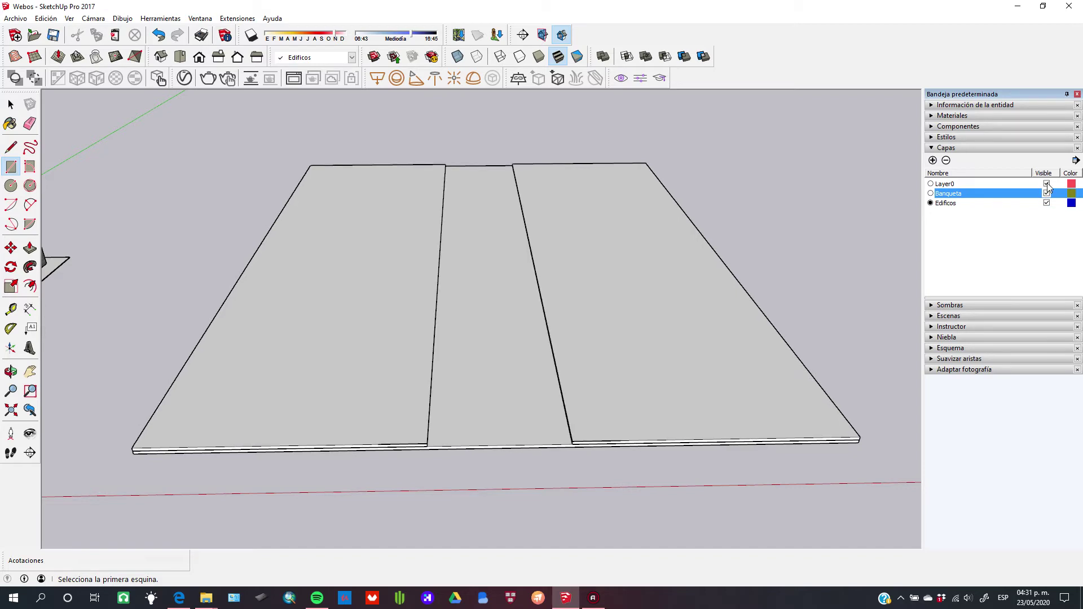
click(1046, 184)
click(1046, 184)
click(1047, 184)
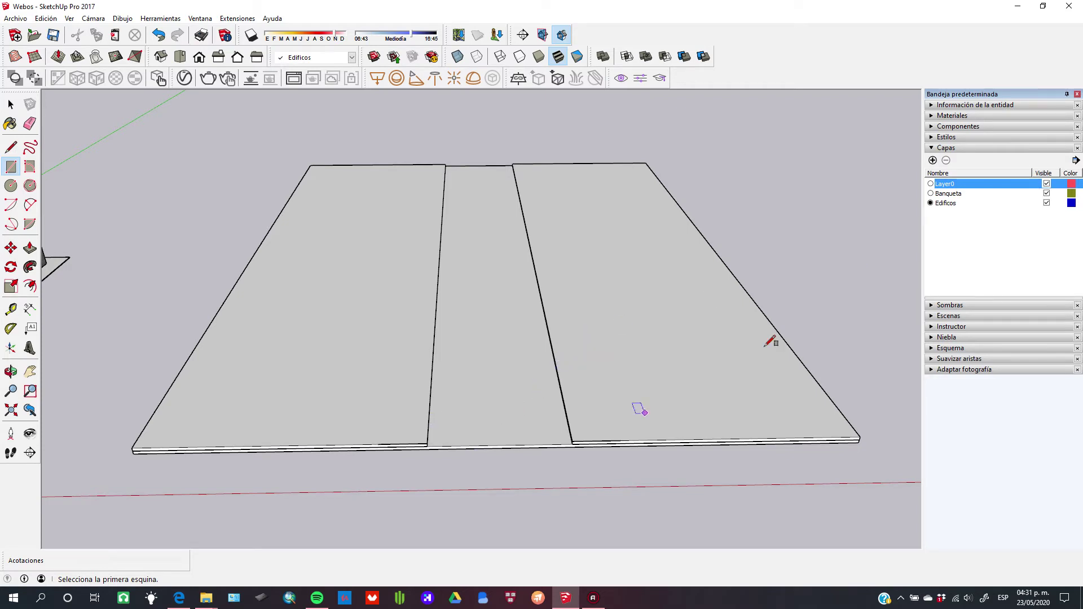
click(932, 204)
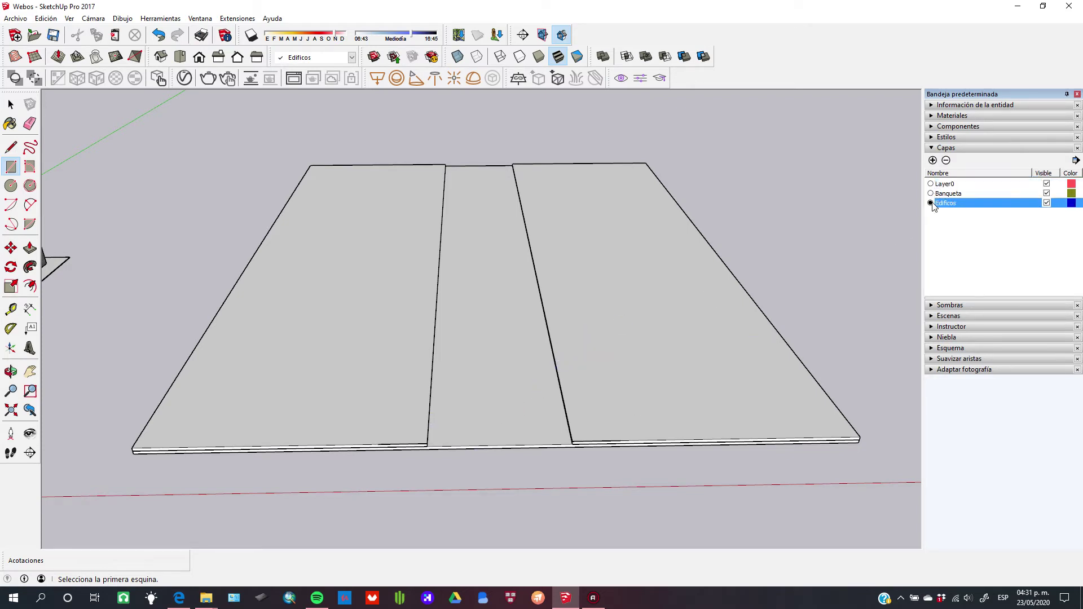
- Draw a 10 by 10 m rectangle on the left sidewalk's front outer corner, starting from the end of the 2 m segment
click(378, 445)
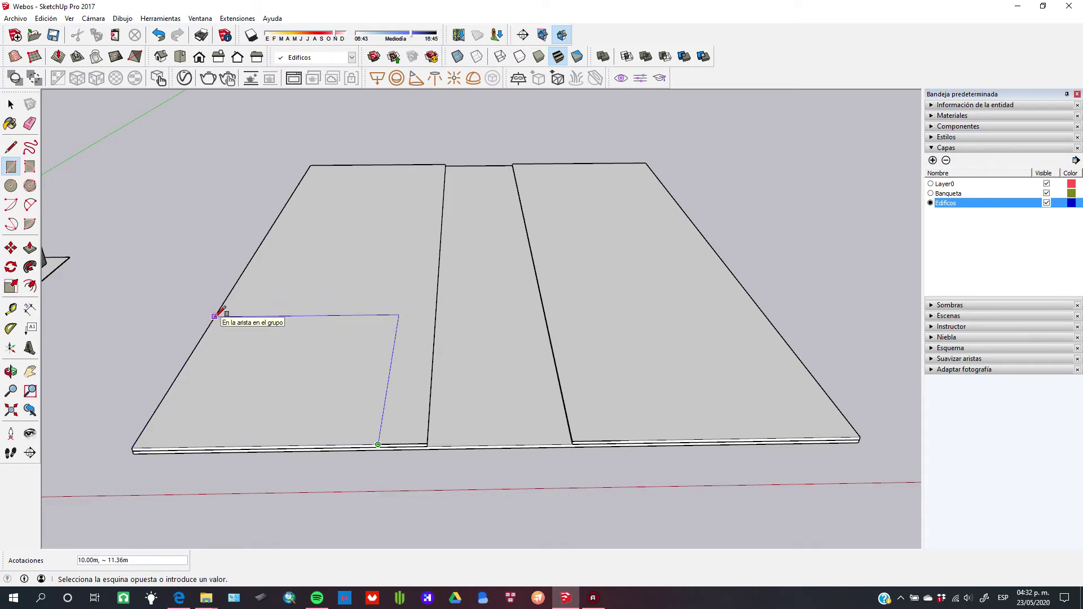
text(10,10)
key(Return)
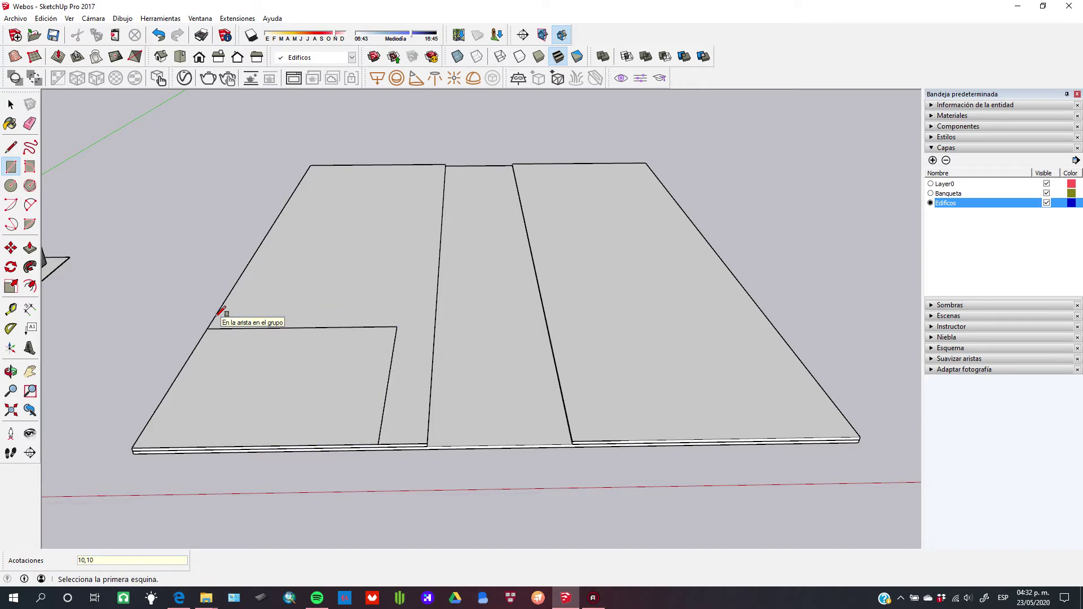
- Draw a 10 by 10 m rectangle on the right sidewalk's front outer corner, starting from the end of the 2 m segment
click(620, 440)
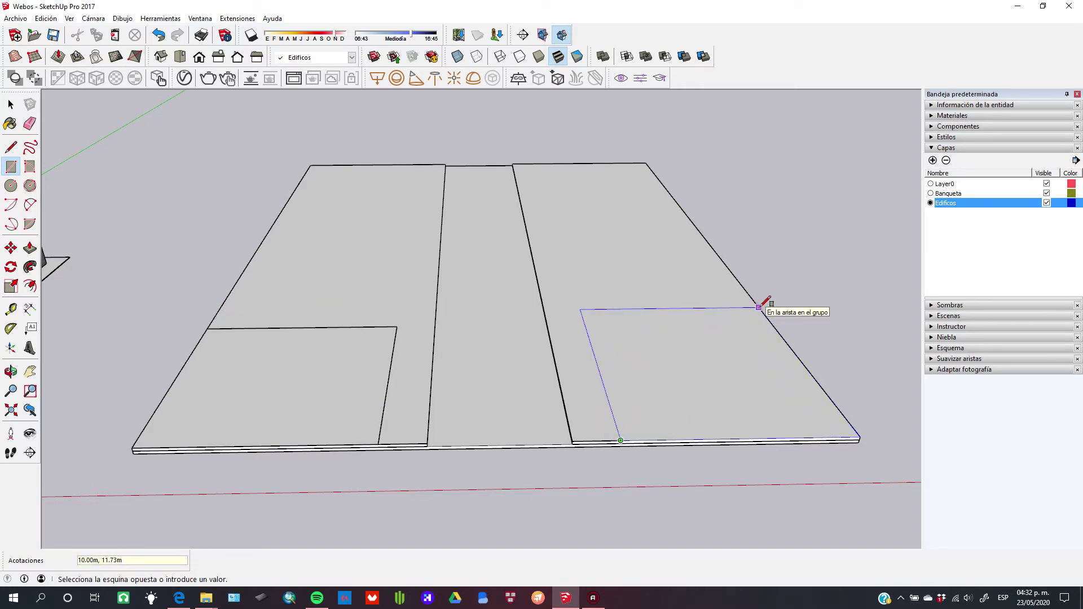
text(10,10)
key(Return)
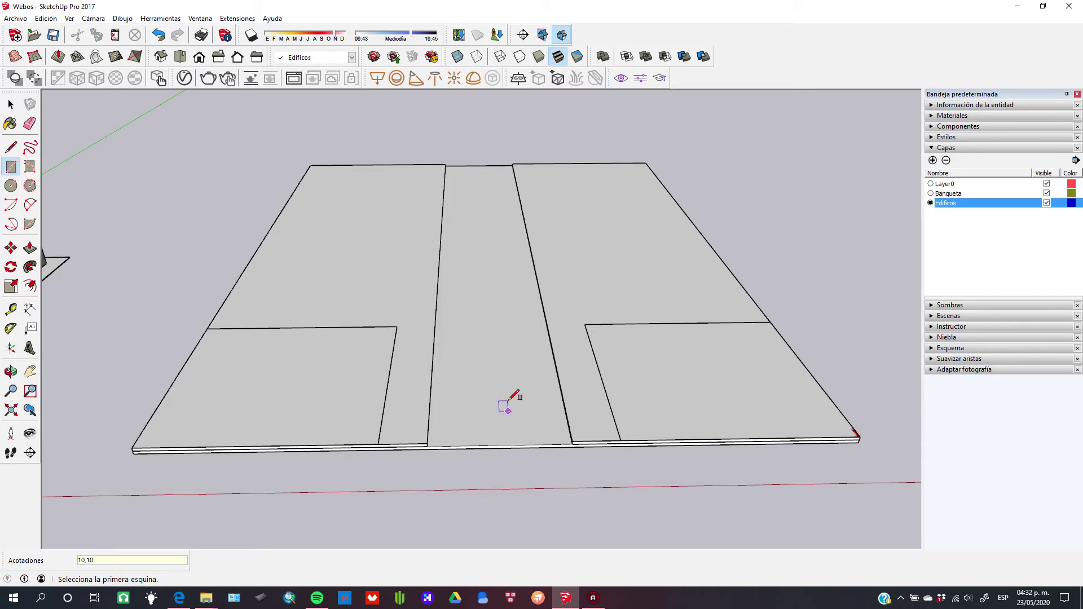
- Reverse the face of the 10 by 10 m rectangle on the right sidewalk
middle_drag(508, 404, 503, 336)
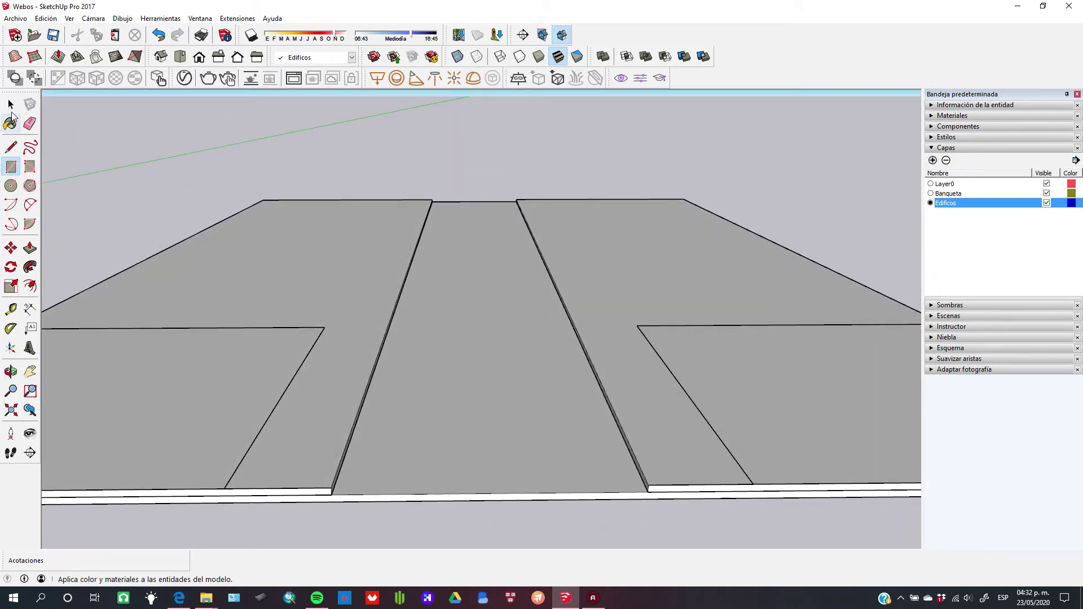
click(11, 105)
click(736, 363)
right_click(736, 363)
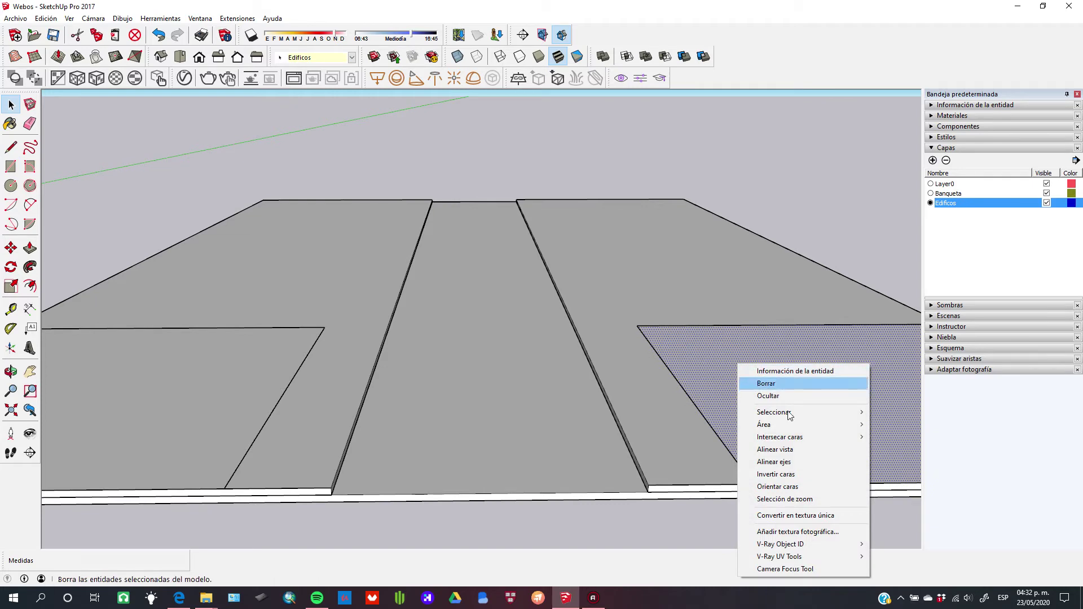
click(793, 474)
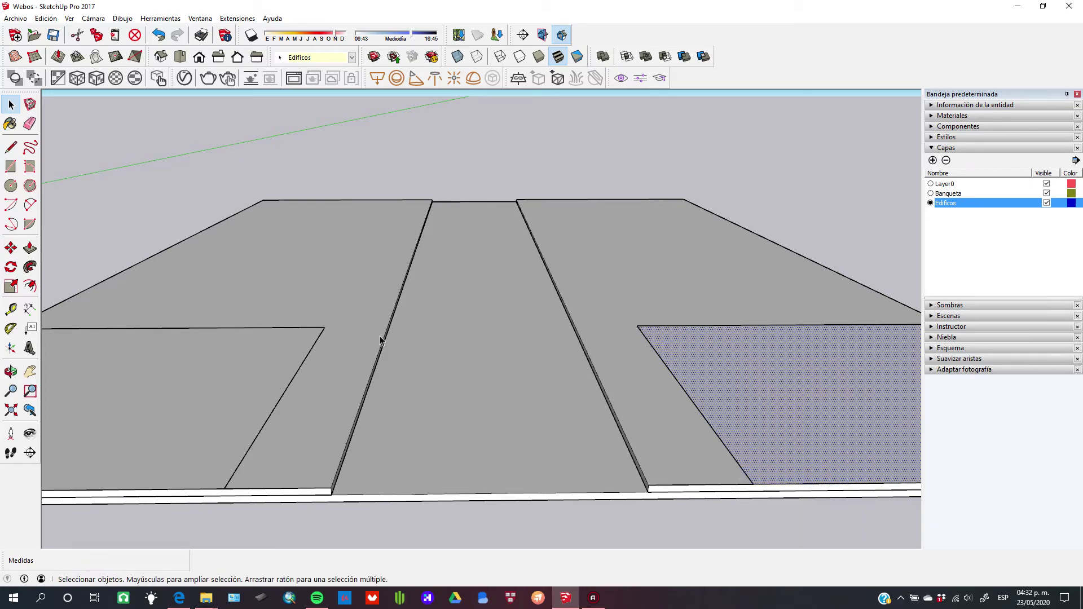
- Delete the 2 m line segments along the front top edges of both sidewalks
middle_drag(381, 340, 517, 377)
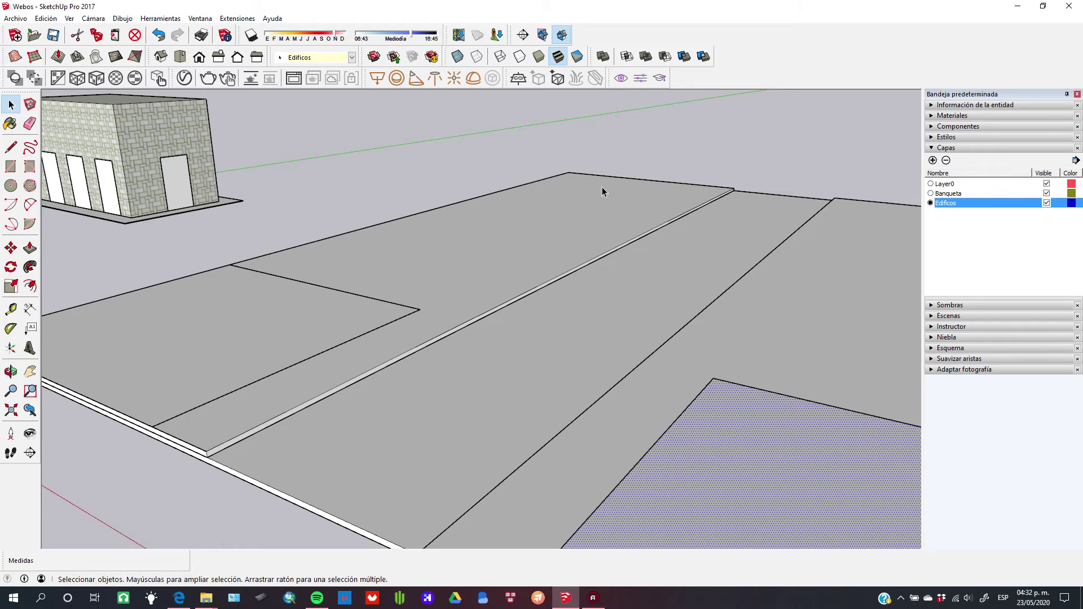
middle_drag(516, 345, 608, 181)
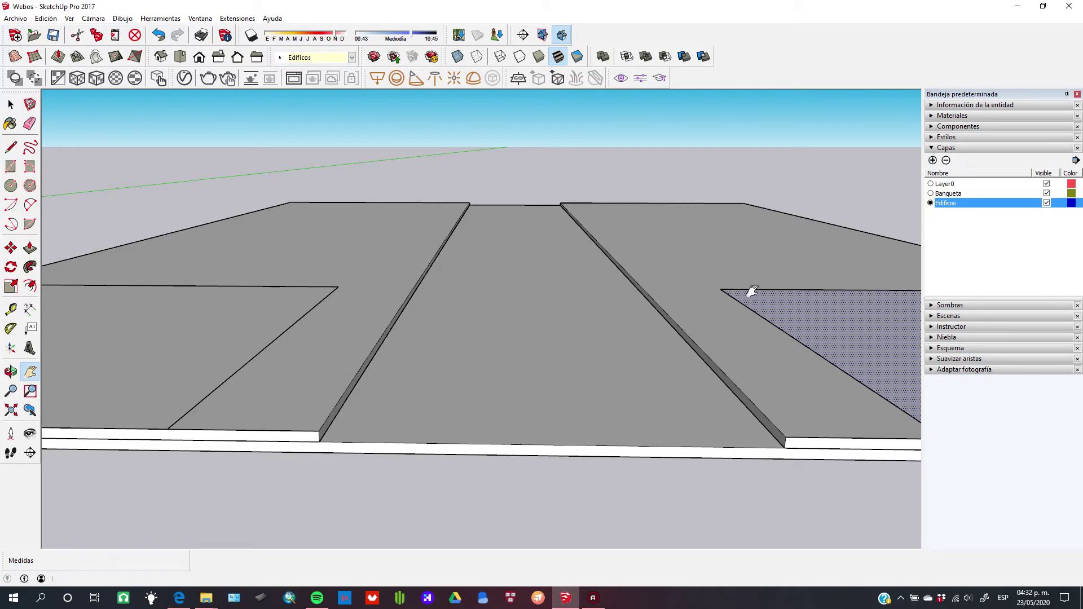
middle_drag(464, 337, 459, 387)
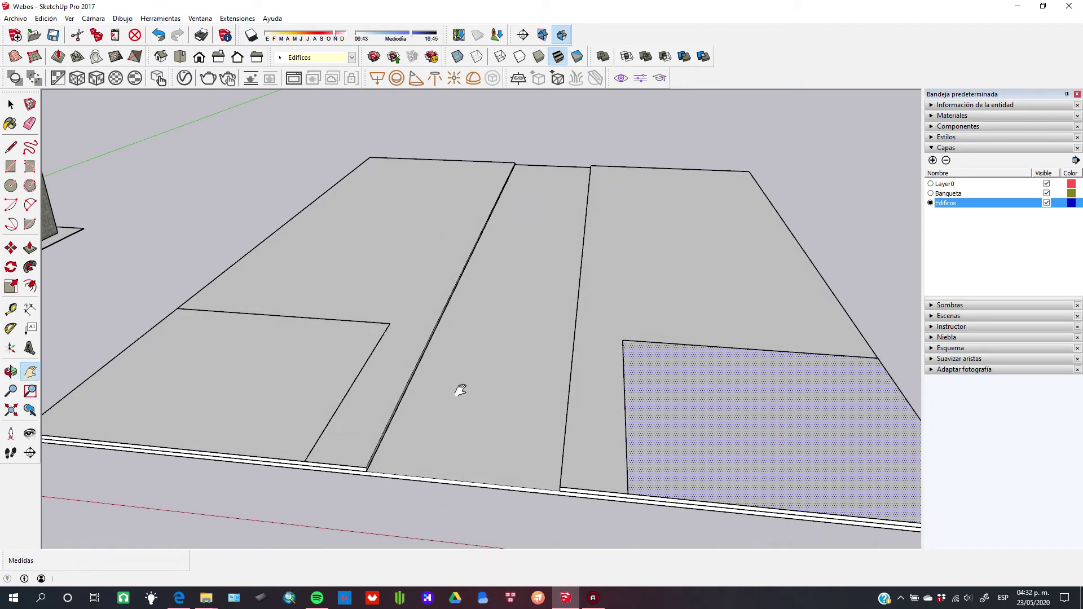
key(space)
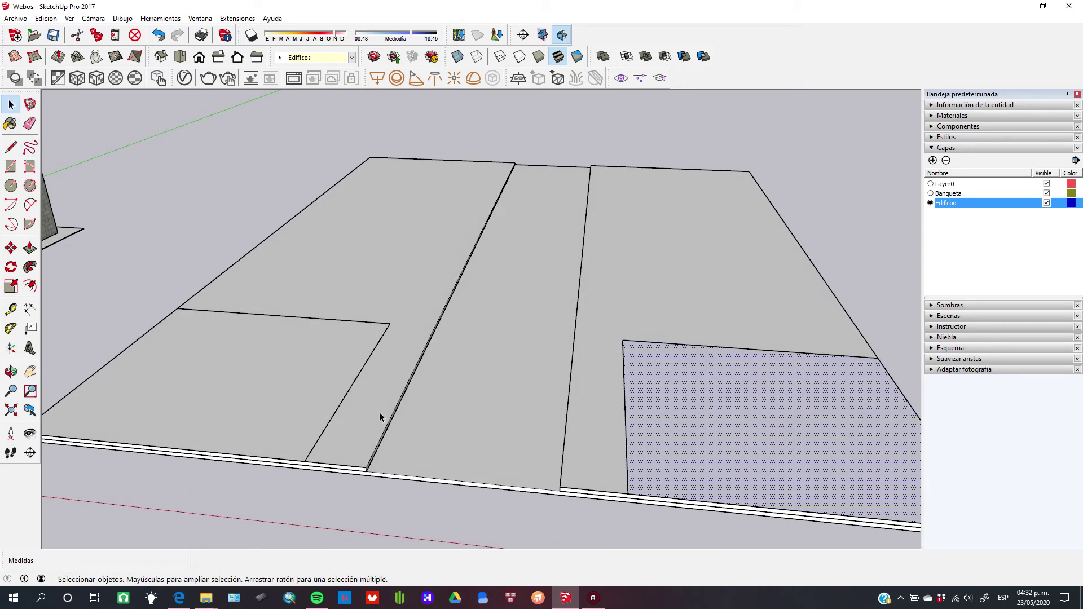
click(347, 468)
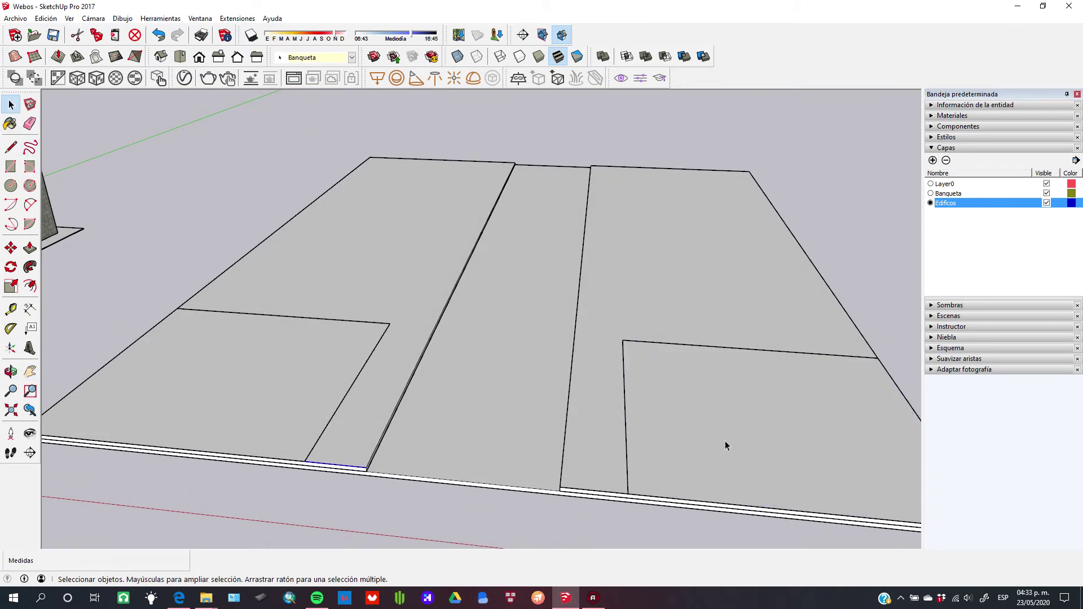
click(597, 495)
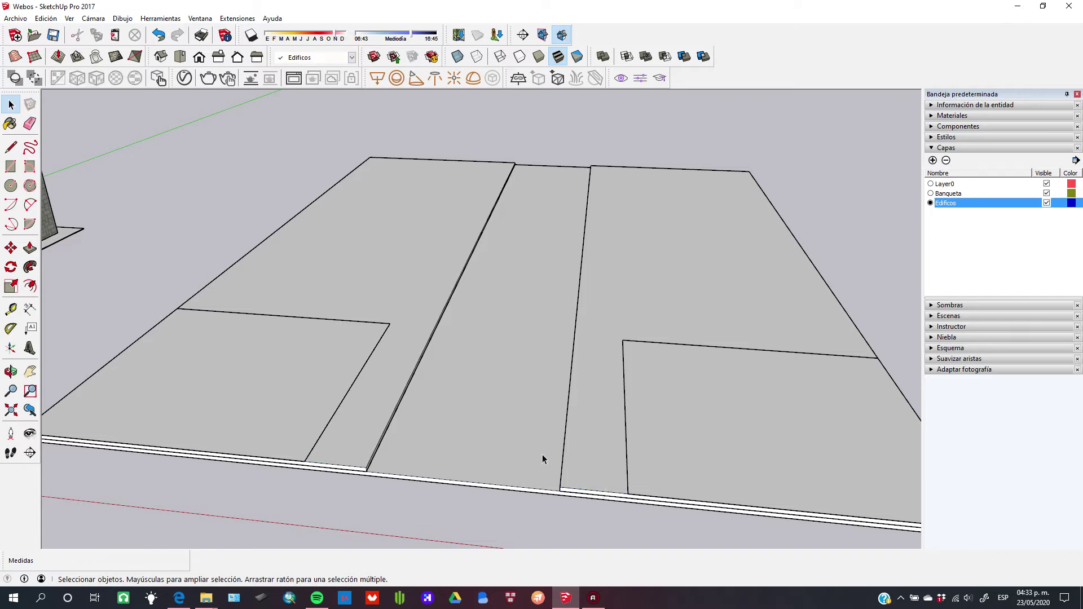
- Push/Pull the left sidewalk's building footprint up 6 m
right_click(285, 386)
click(256, 392)
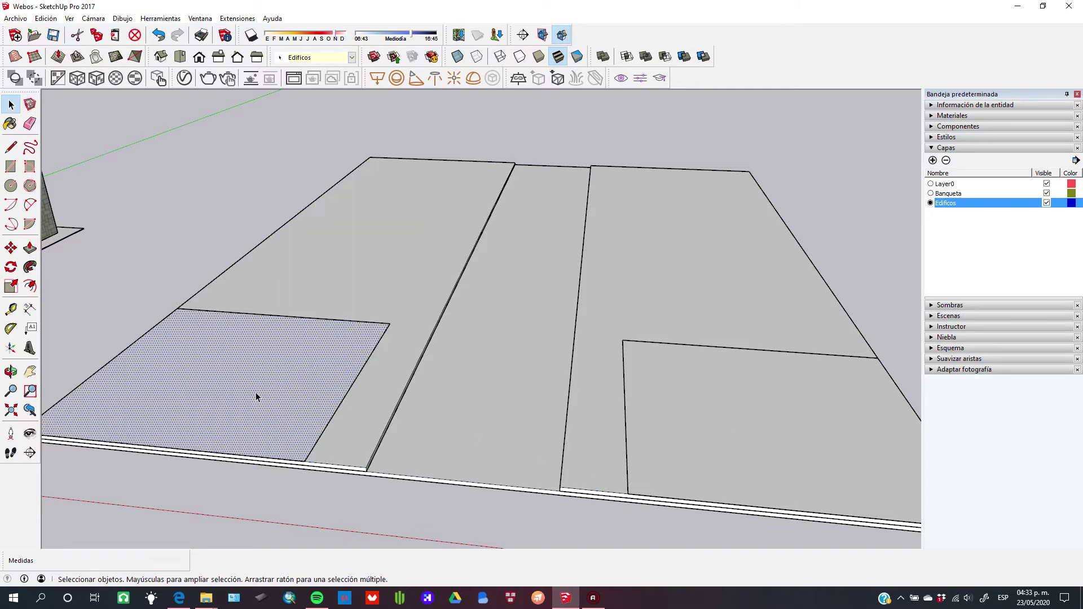
key(p)
drag(273, 395, 286, 345)
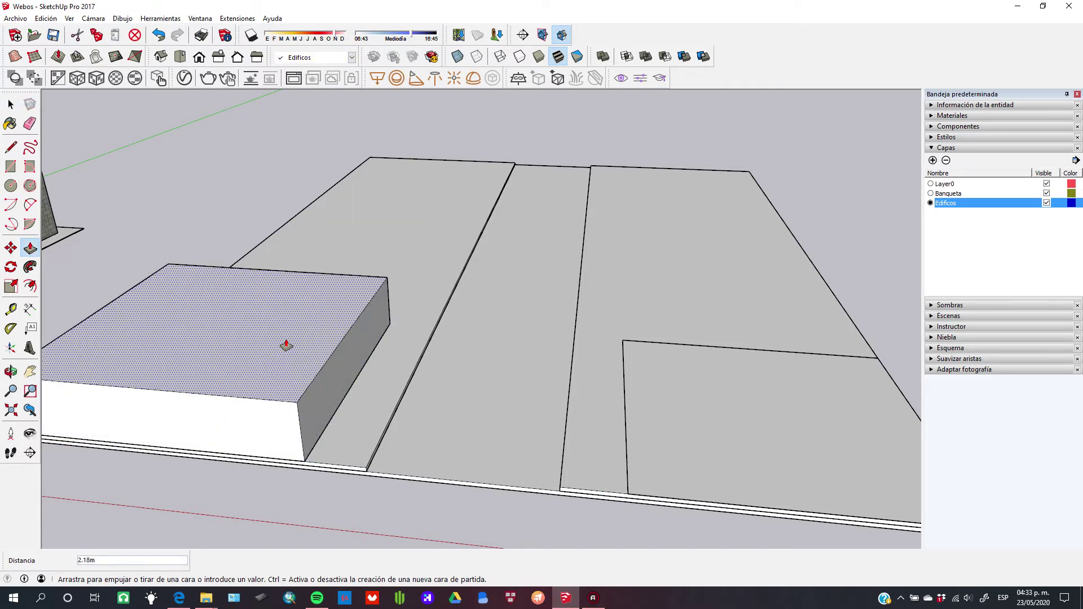
text(6)
key(Return)
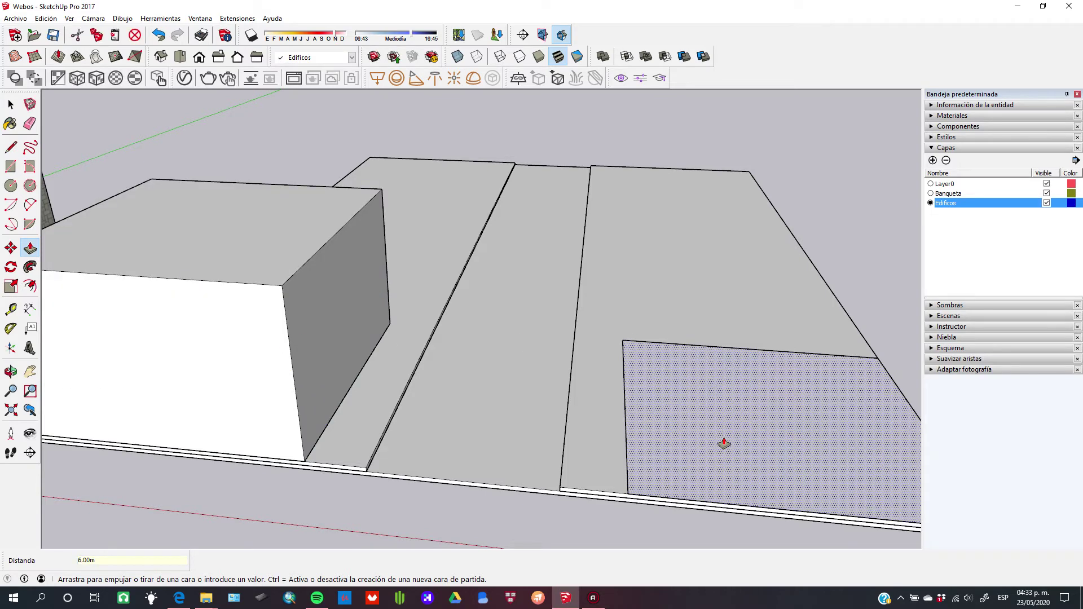
- Push/Pull the right sidewalk's building footprint up 3 m
drag(722, 443, 739, 388)
text(3)
key(Return)
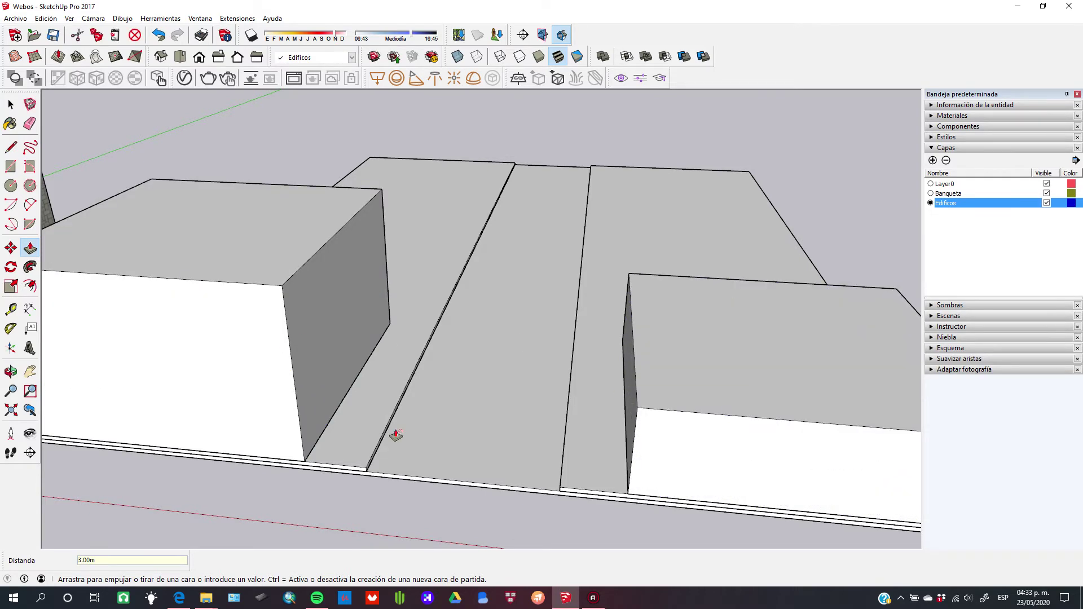
key(space)
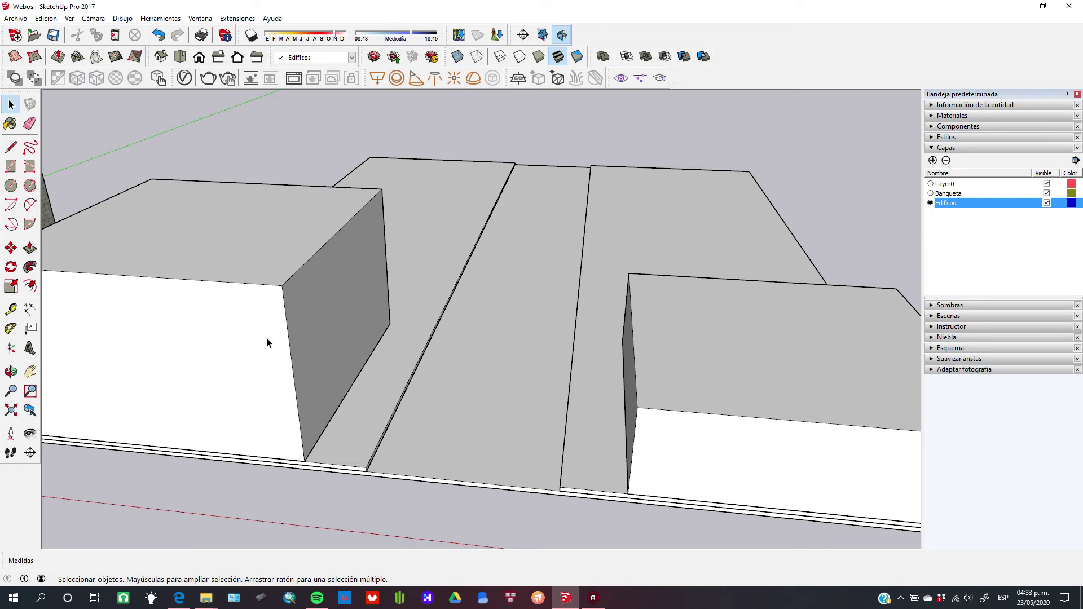
- Turn the left building block and the right building block into separate groups, including all their faces and edges
triple_click(264, 350)
right_click(264, 350)
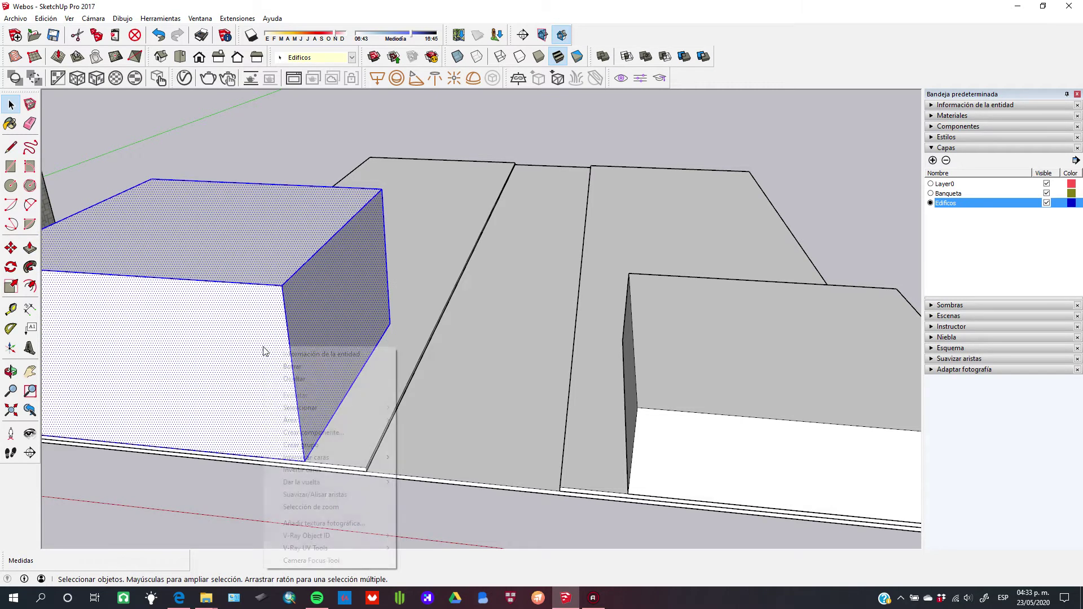
mouse_move(340, 457)
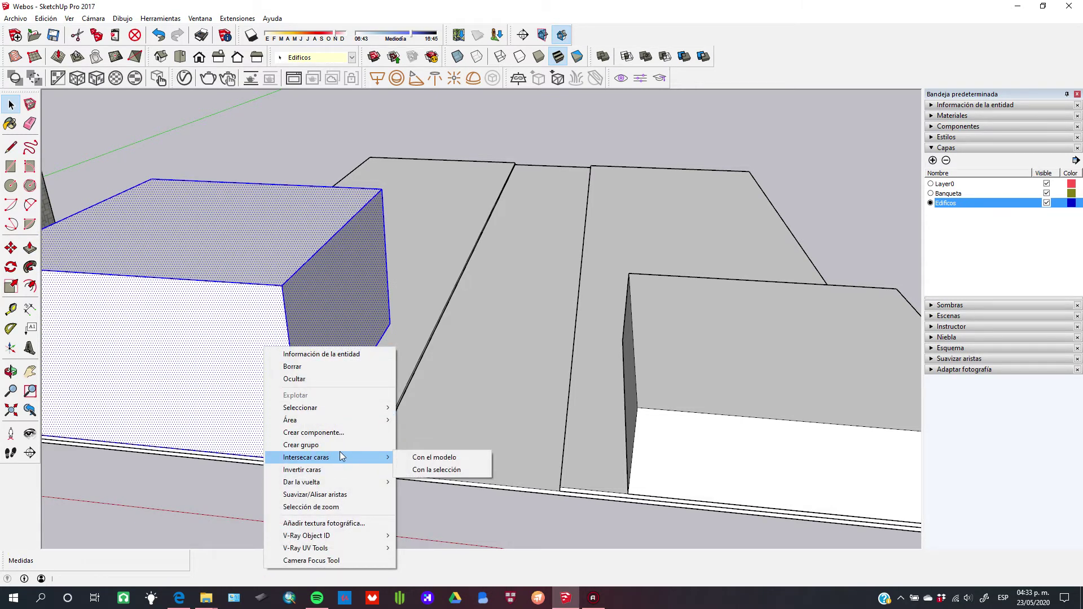
click(341, 447)
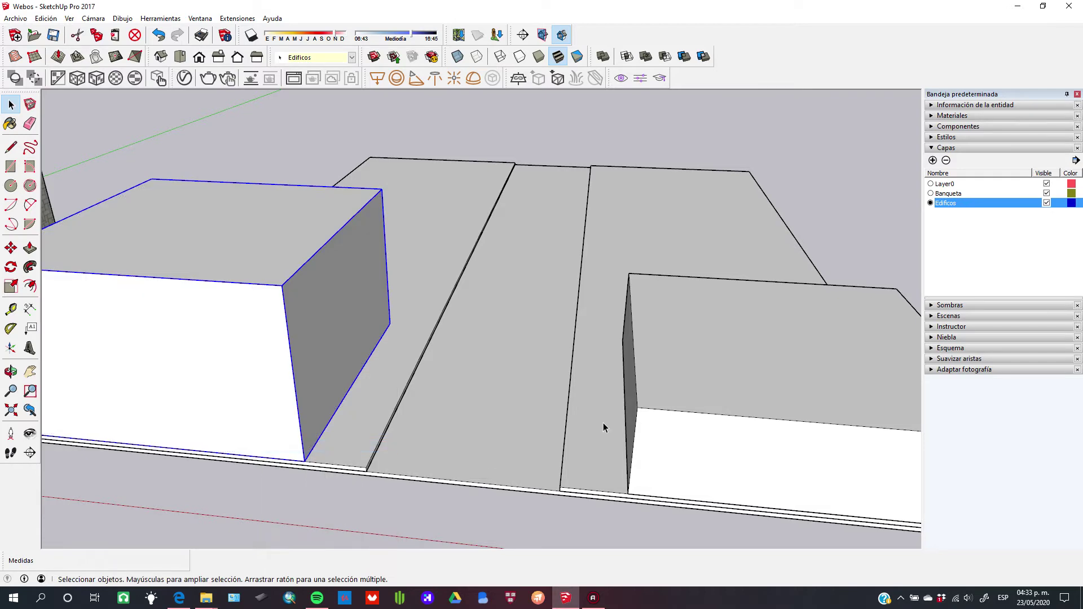
triple_click(693, 392)
right_click(693, 392)
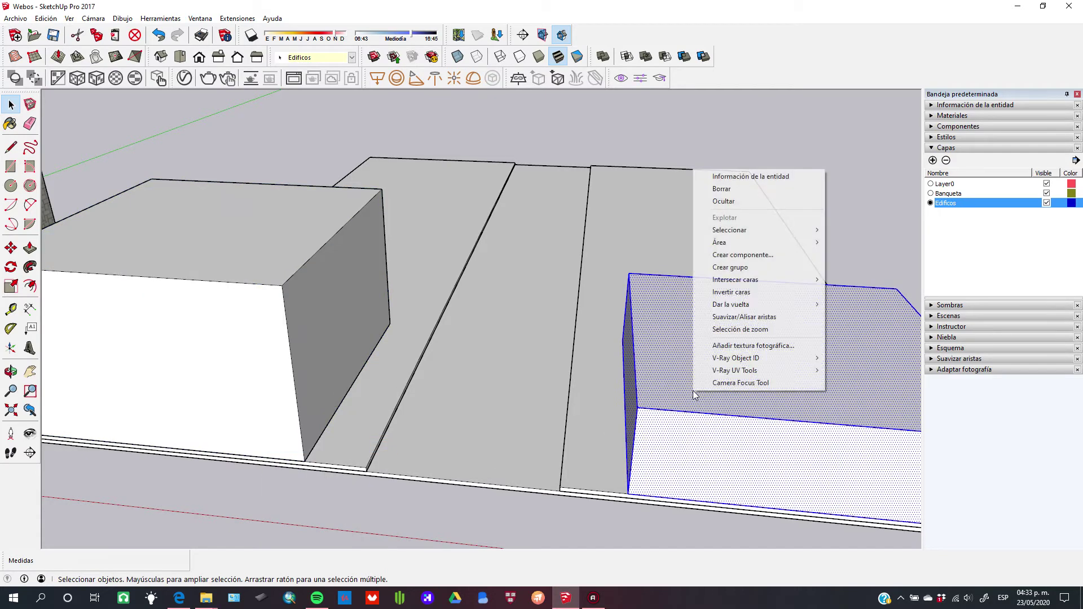
click(756, 267)
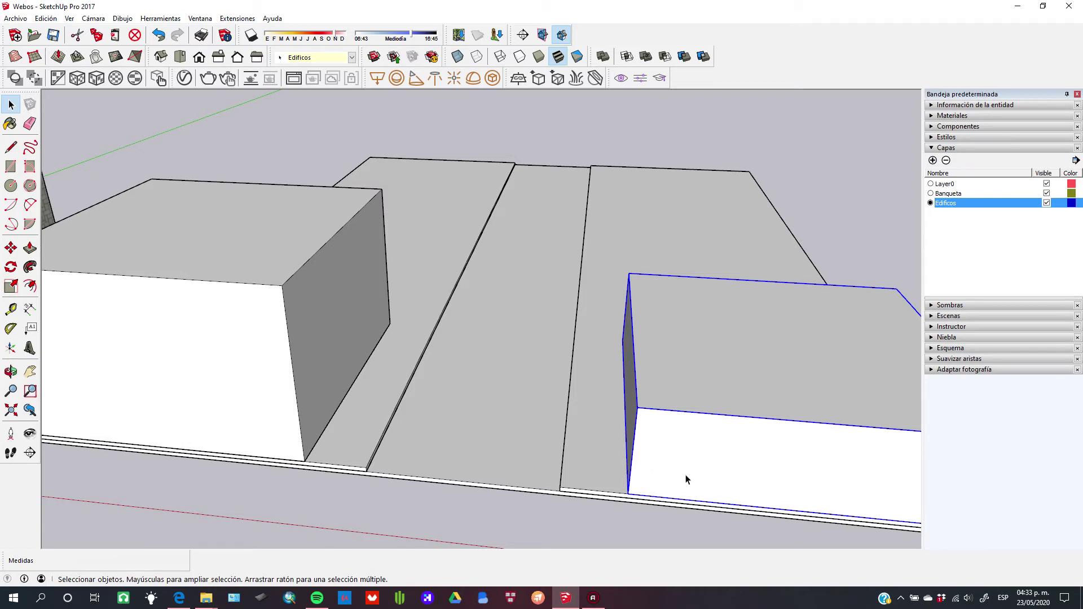
click(280, 424)
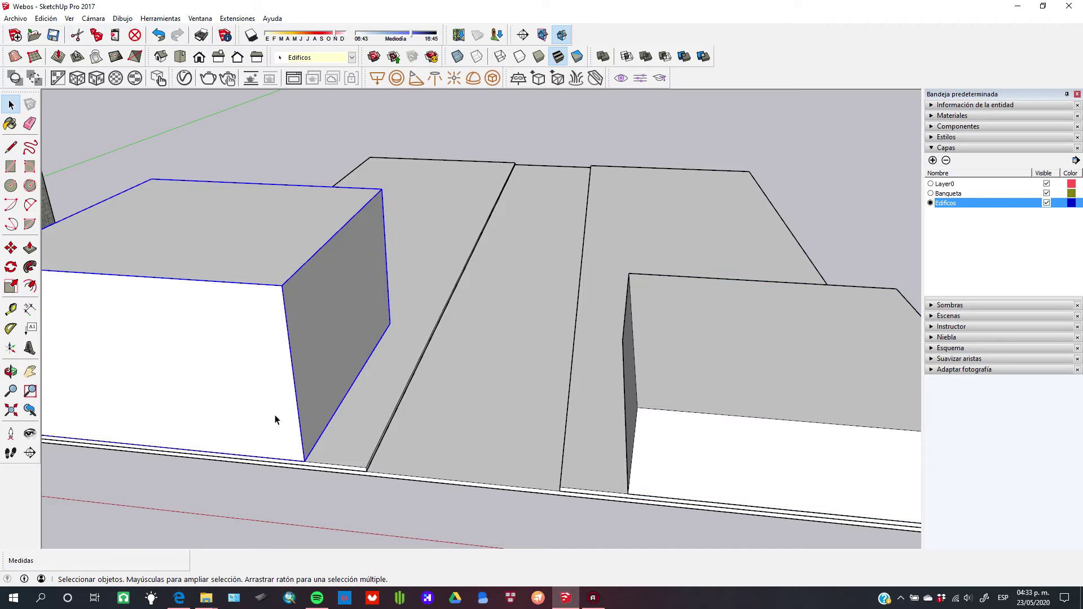
key(m)
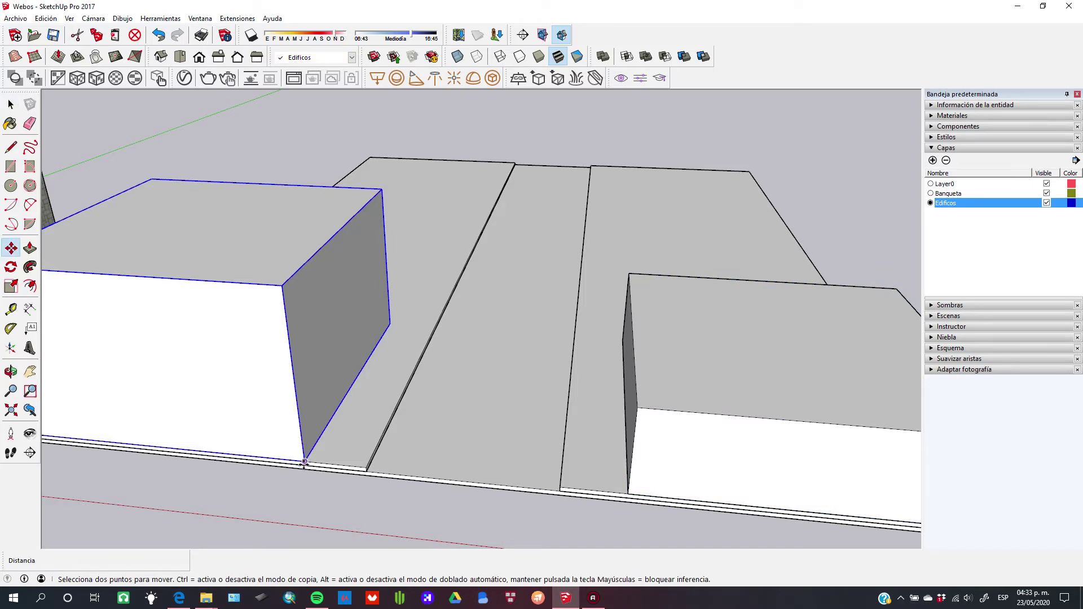
drag(305, 462, 401, 469)
drag(338, 408, 314, 333)
key(Escape)
key(space)
key(ctrl+t)
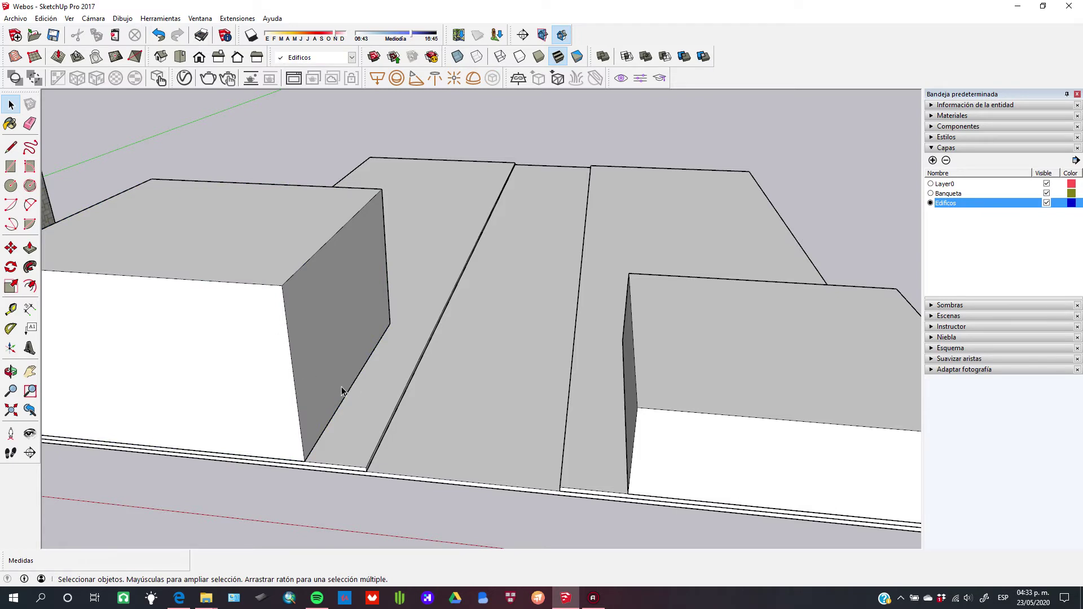
- Convert the left building group into a component named Comercio Calzada de los Frailes with the description Esquina con Calle 34
click(249, 351)
drag(339, 292, 298, 305)
key(space)
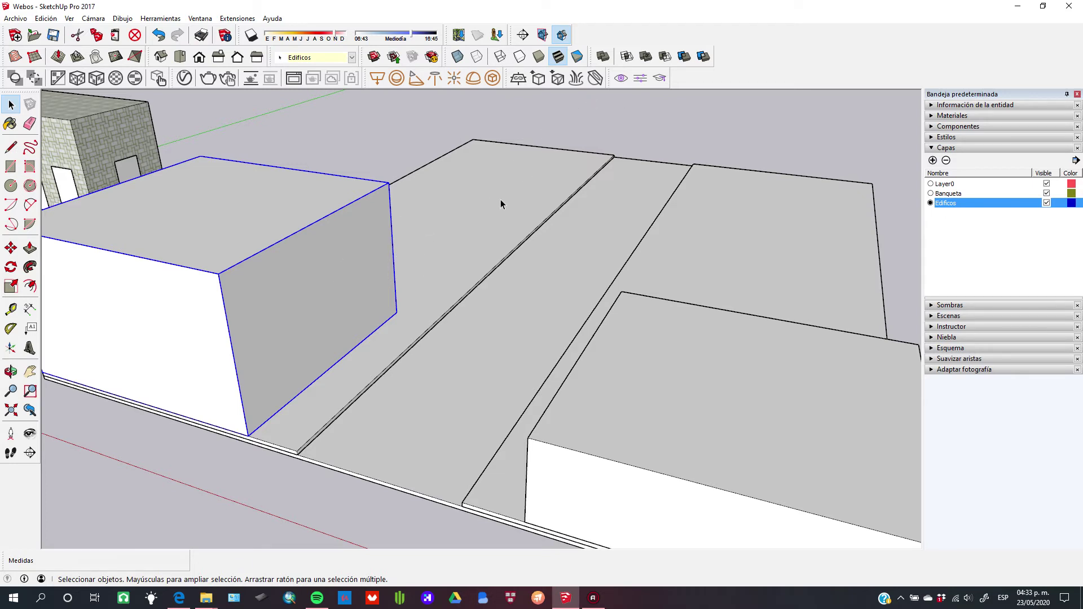
right_click(298, 302)
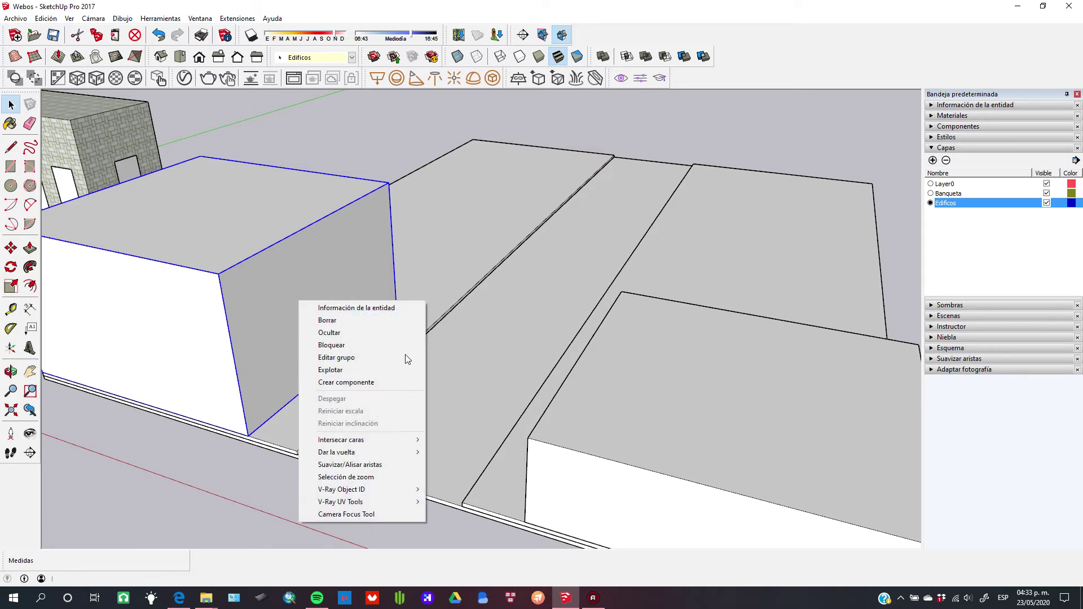
click(346, 383)
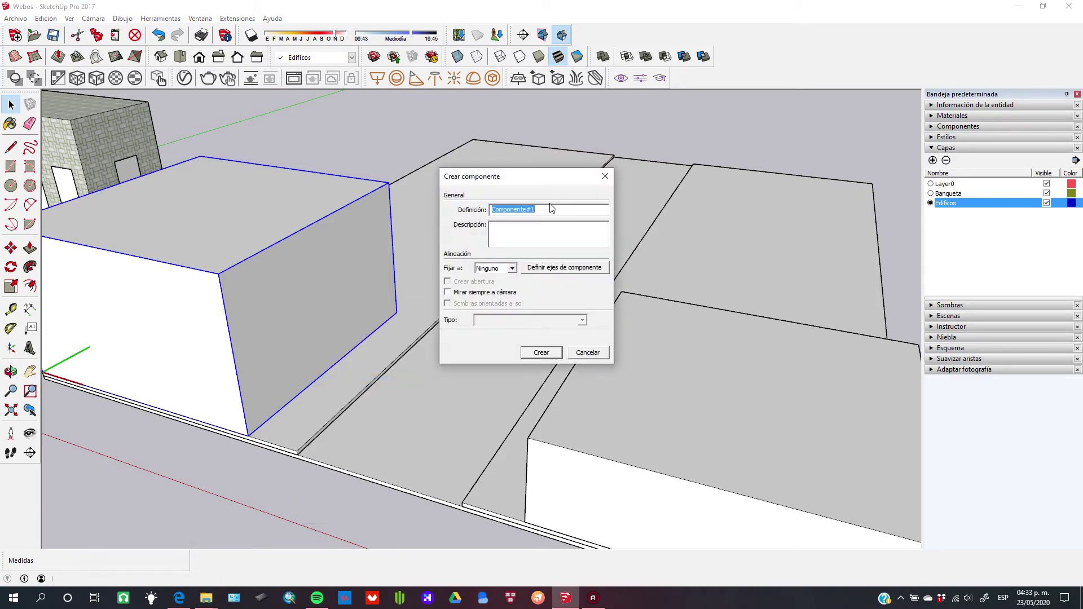
key(BackSpace)
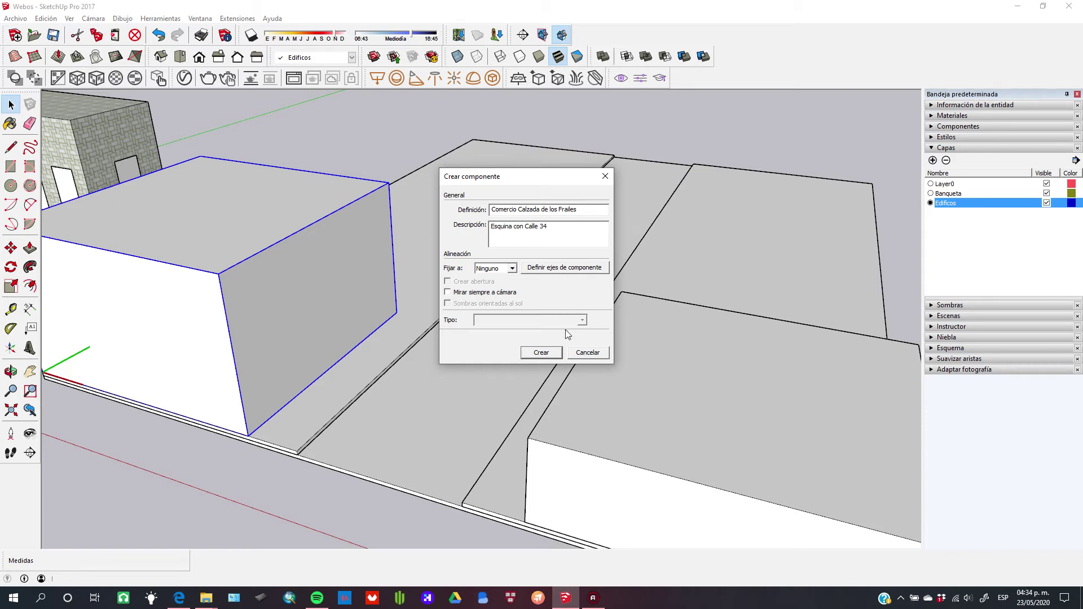
click(541, 353)
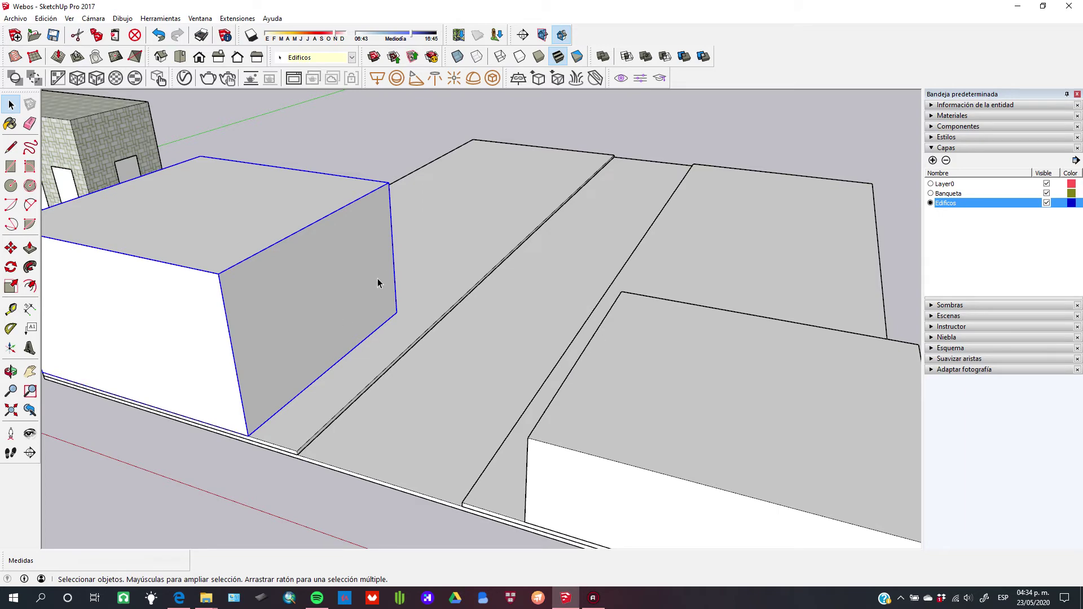
- Copy the left building component twice toward the back along the sidewalk, placing the copies end to end at 10 m spacing
middle_drag(407, 330, 444, 322)
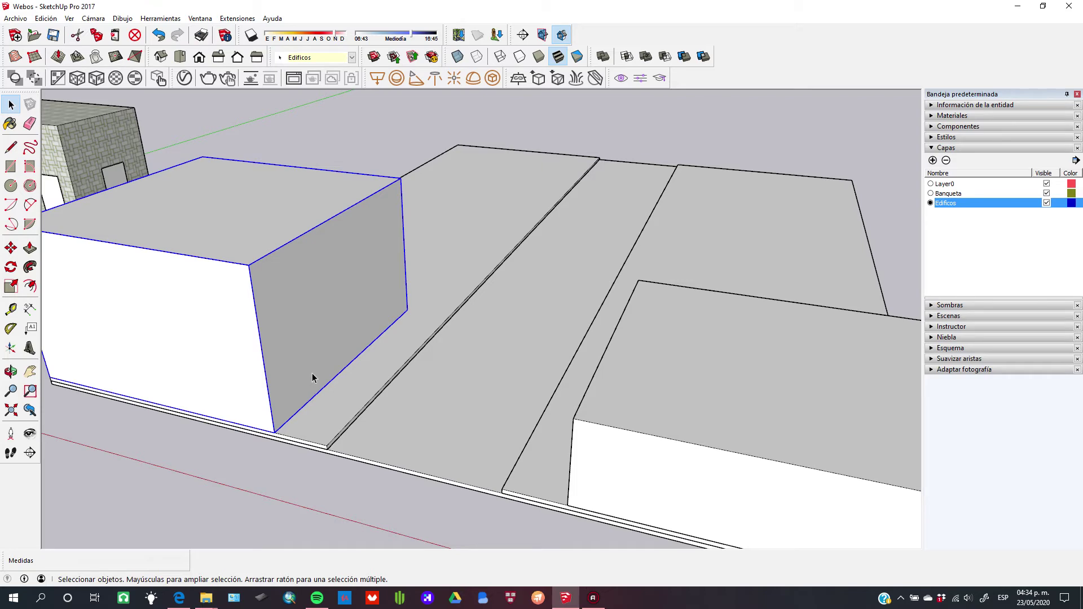
key(m)
middle_drag(369, 299, 297, 335)
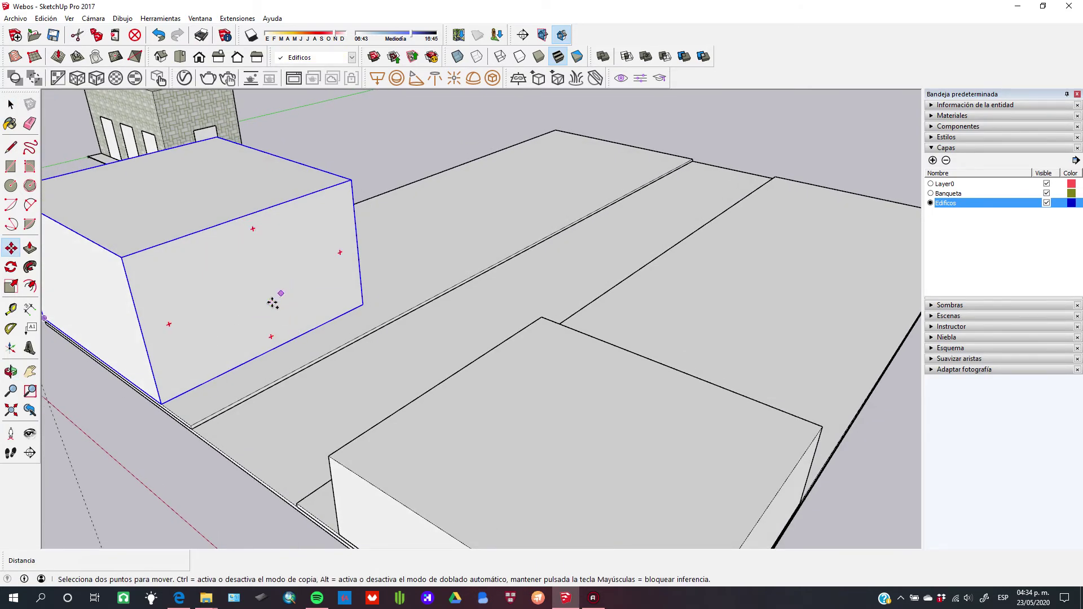
click(161, 404)
key(ctrl)
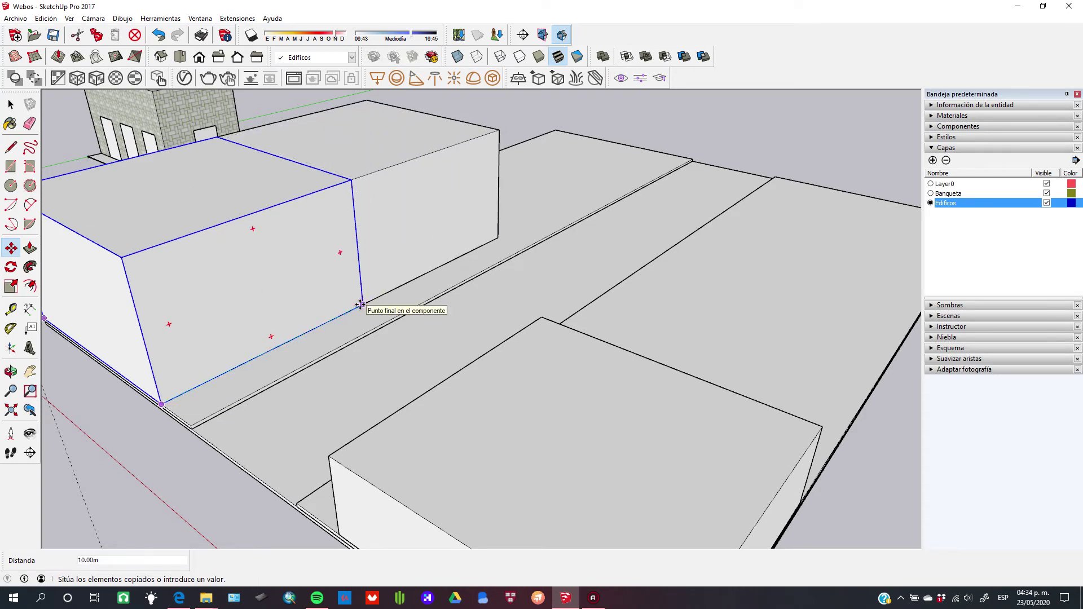
click(360, 304)
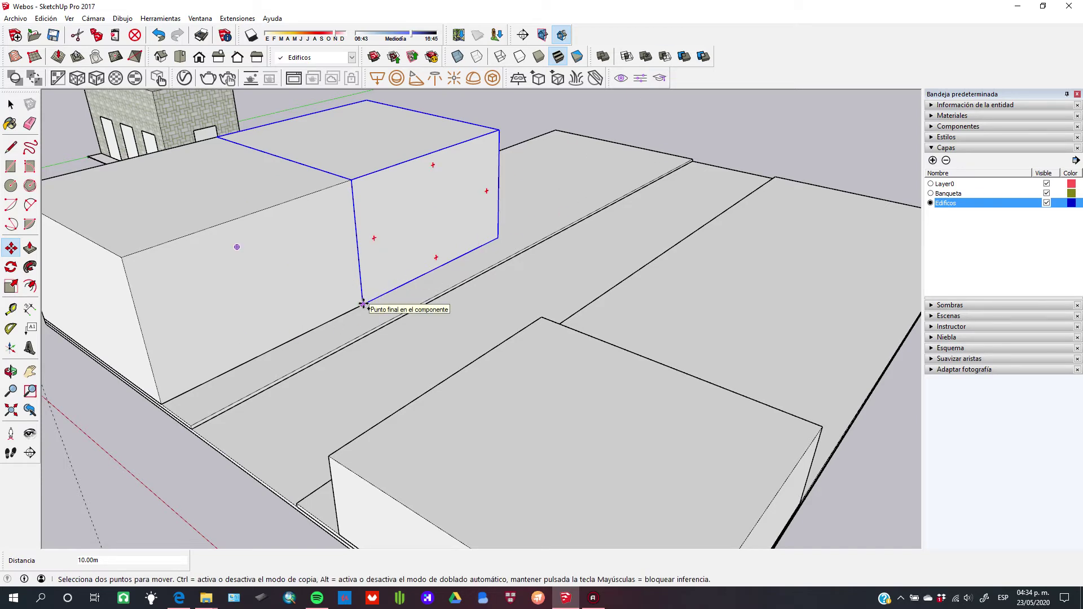
click(362, 304)
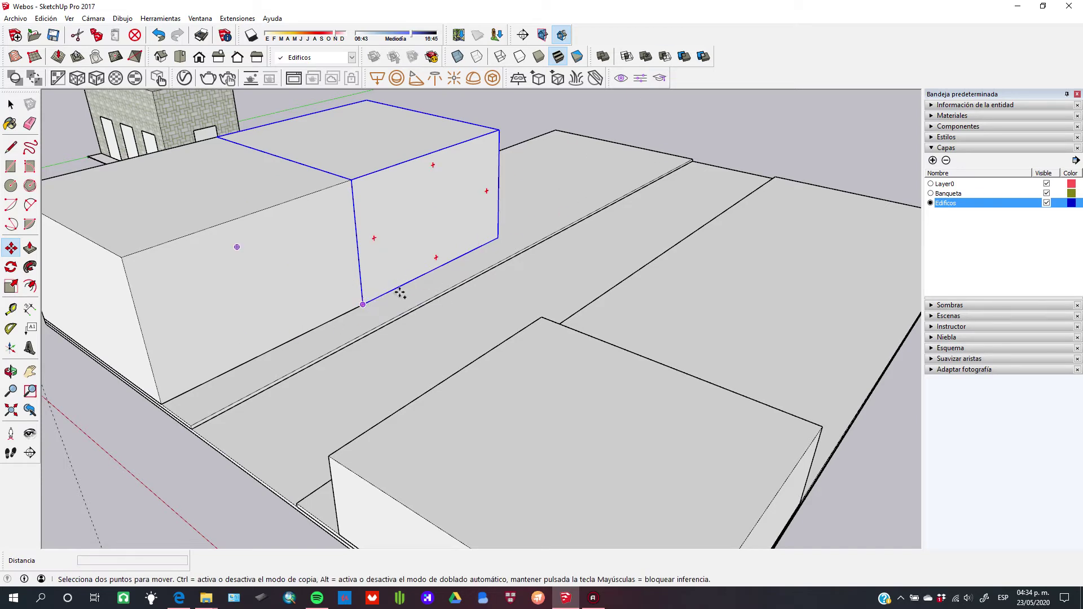
click(496, 237)
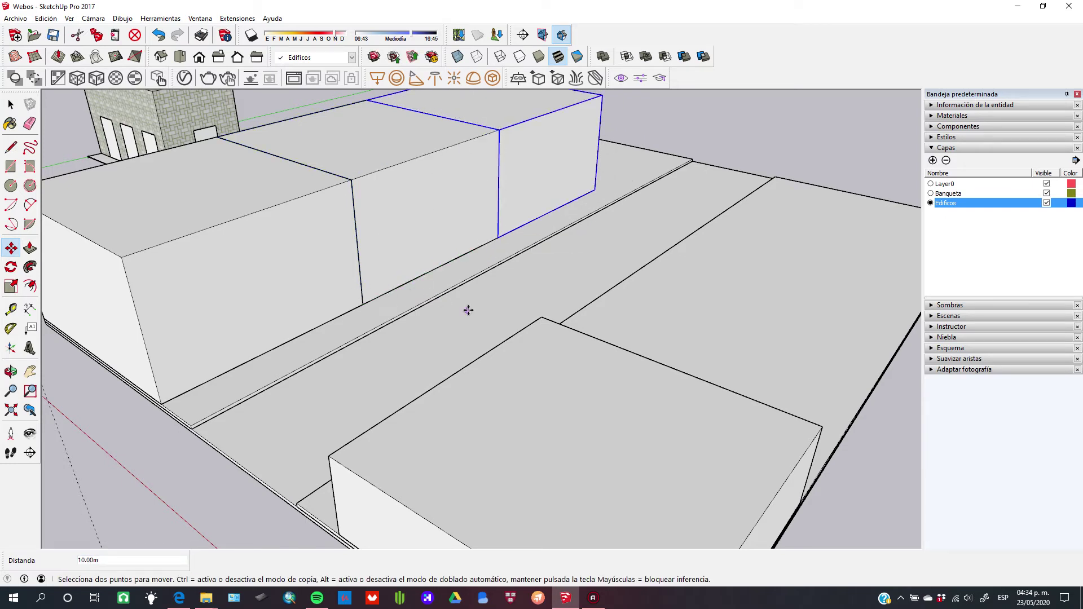
- Open the front and middle left-side building components in turn, selecting their faces to examine how the copies are linked
key(space)
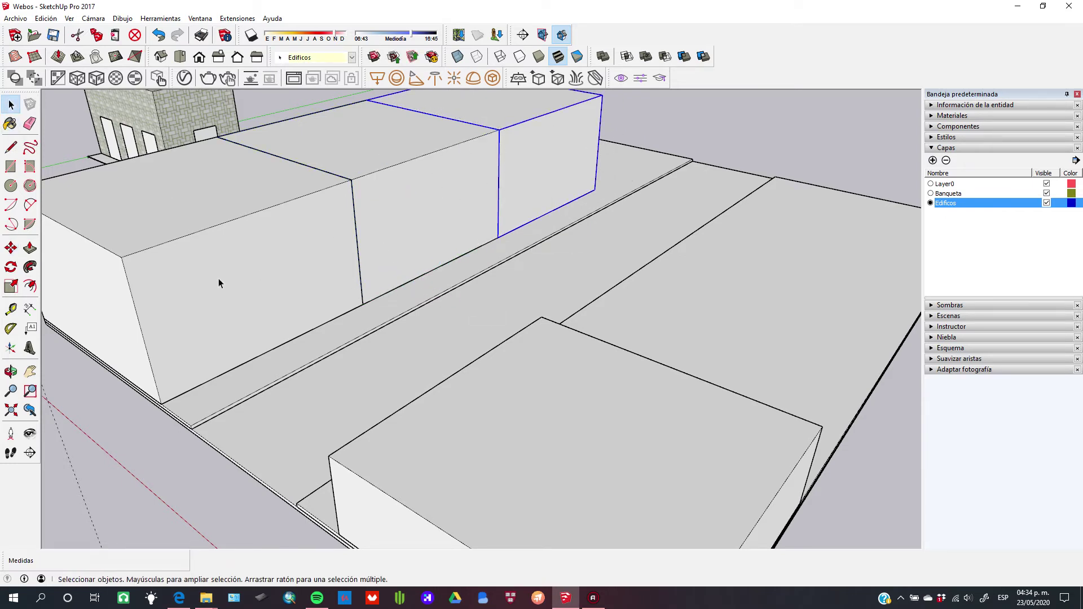
click(274, 344)
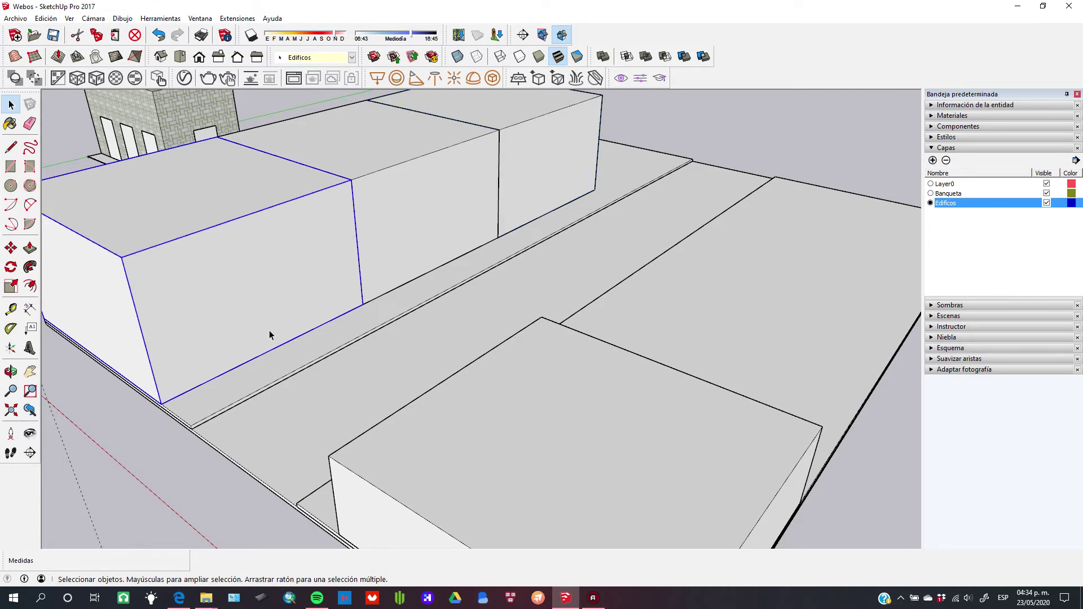
double_click(255, 321)
right_click(255, 320)
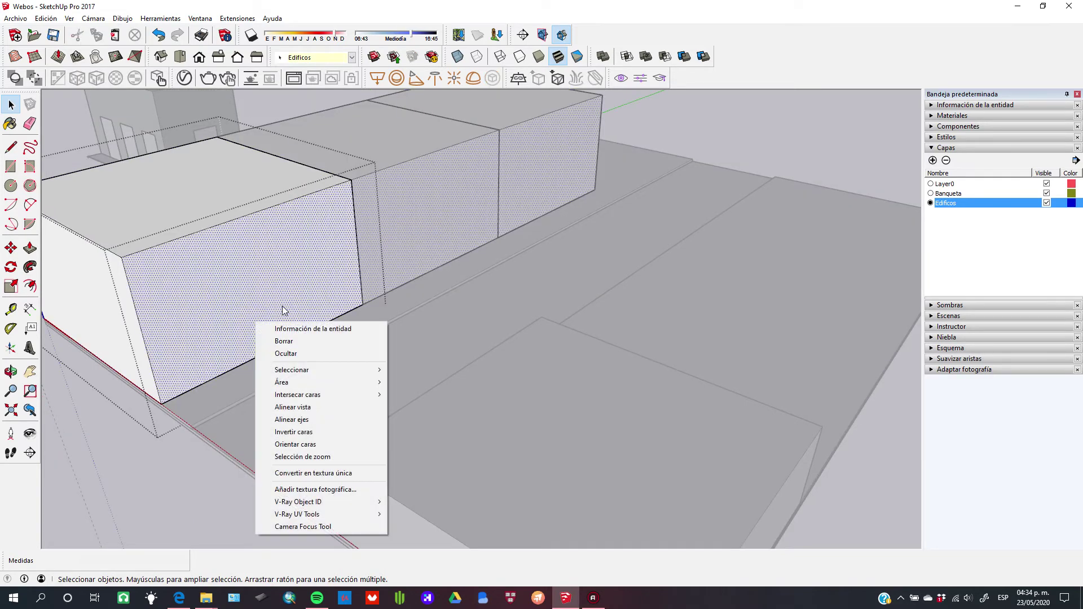
click(283, 308)
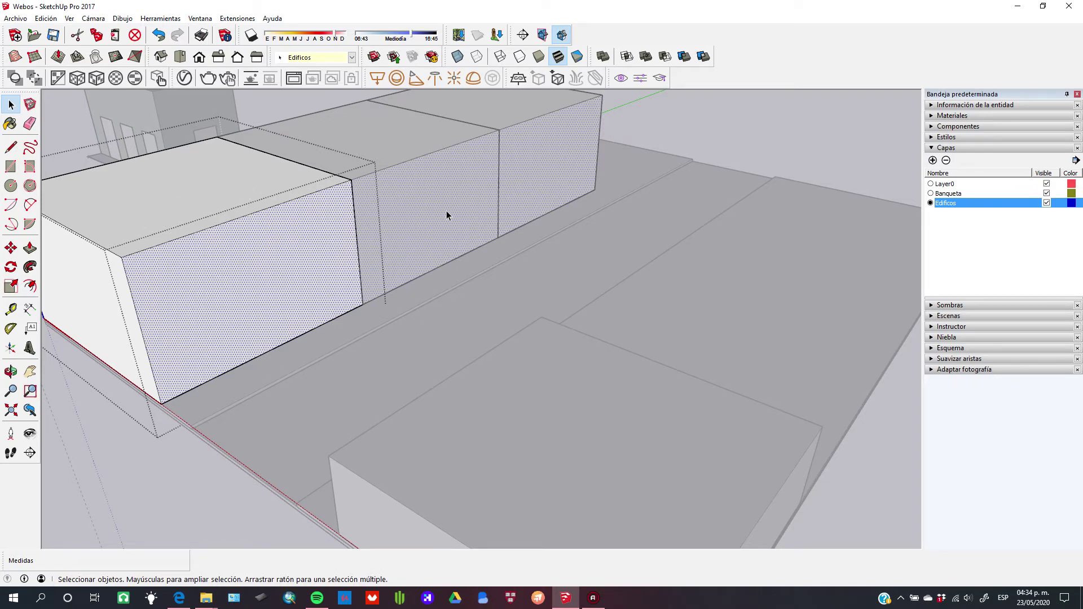
click(441, 194)
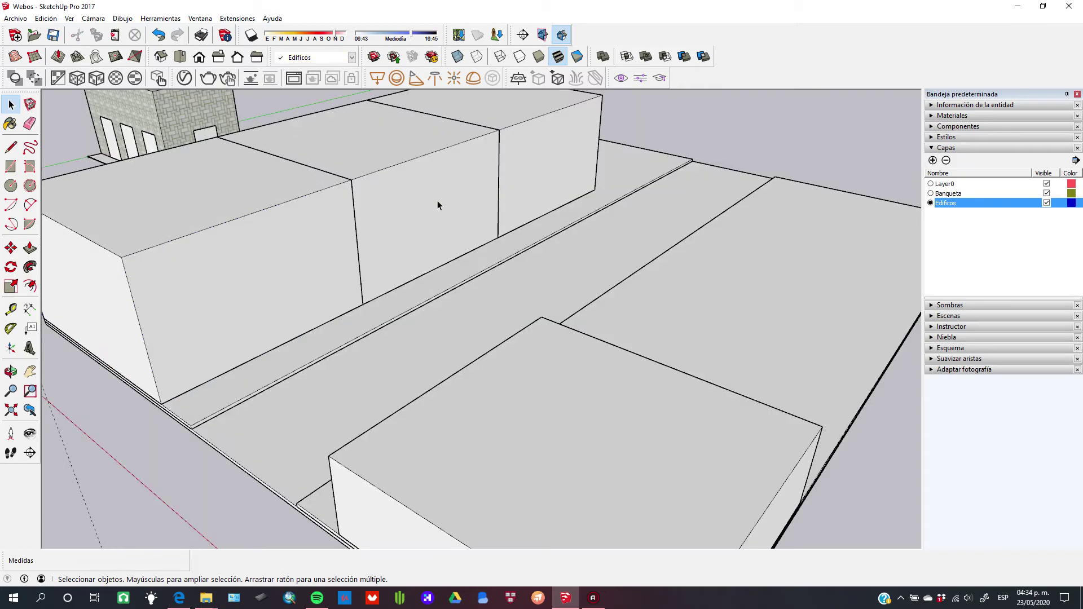
double_click(438, 201)
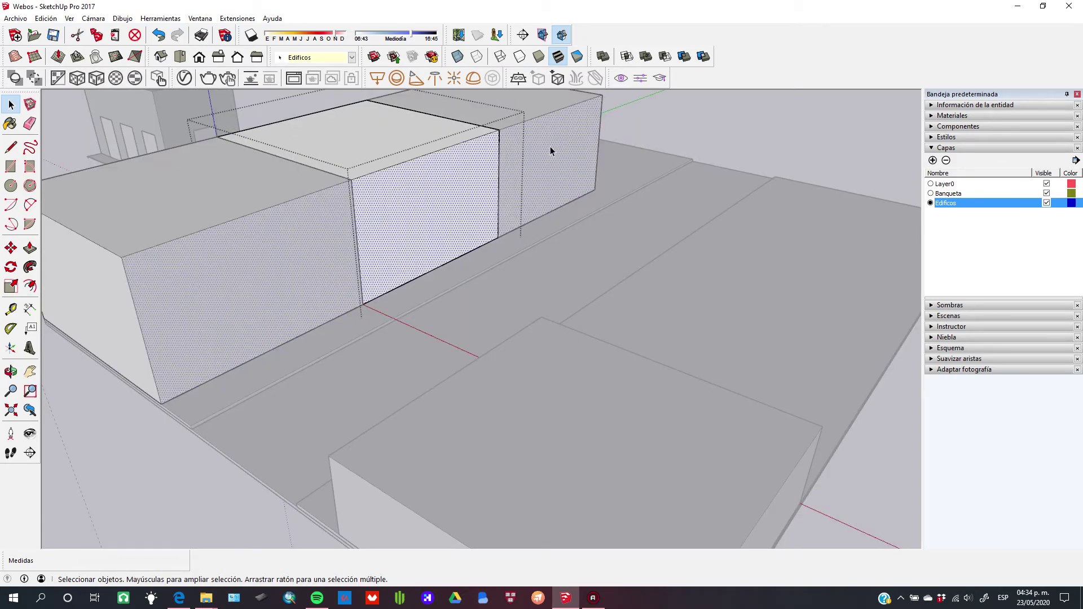
click(311, 267)
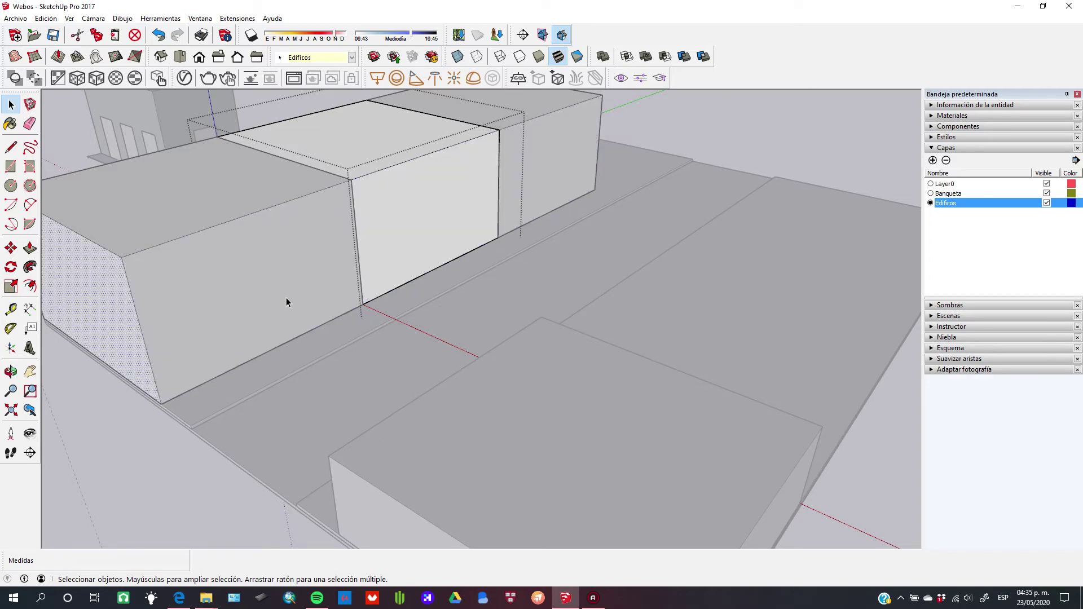
- Open the front left building component for editing
double_click(285, 299)
middle_drag(273, 296, 252, 302)
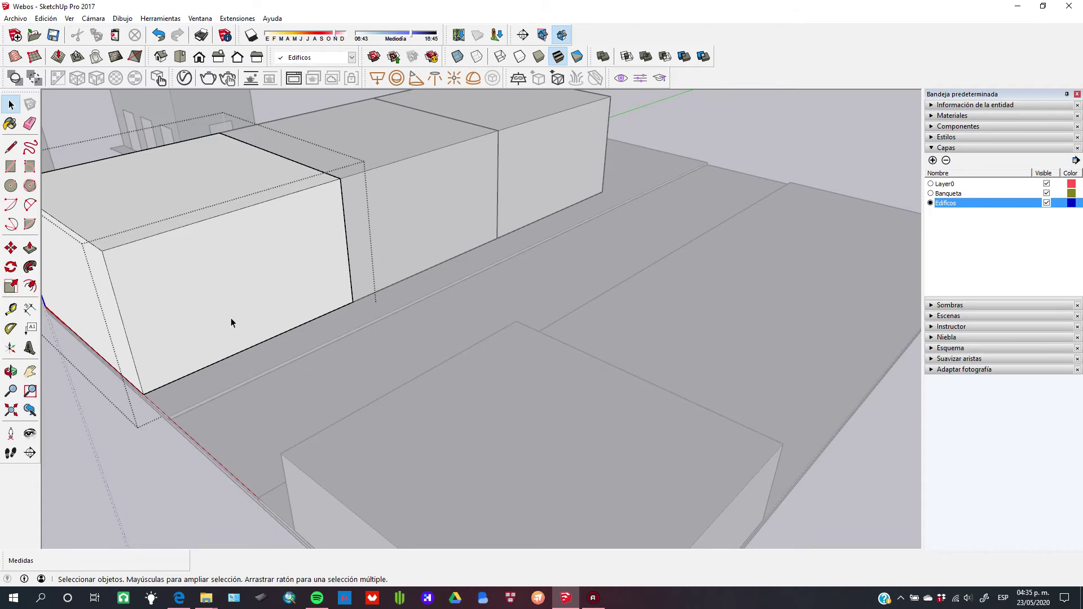
- Try a door rectangle with dimensions 2,1.5 at the base of the front building's street facade, and undo it
key(r)
click(186, 374)
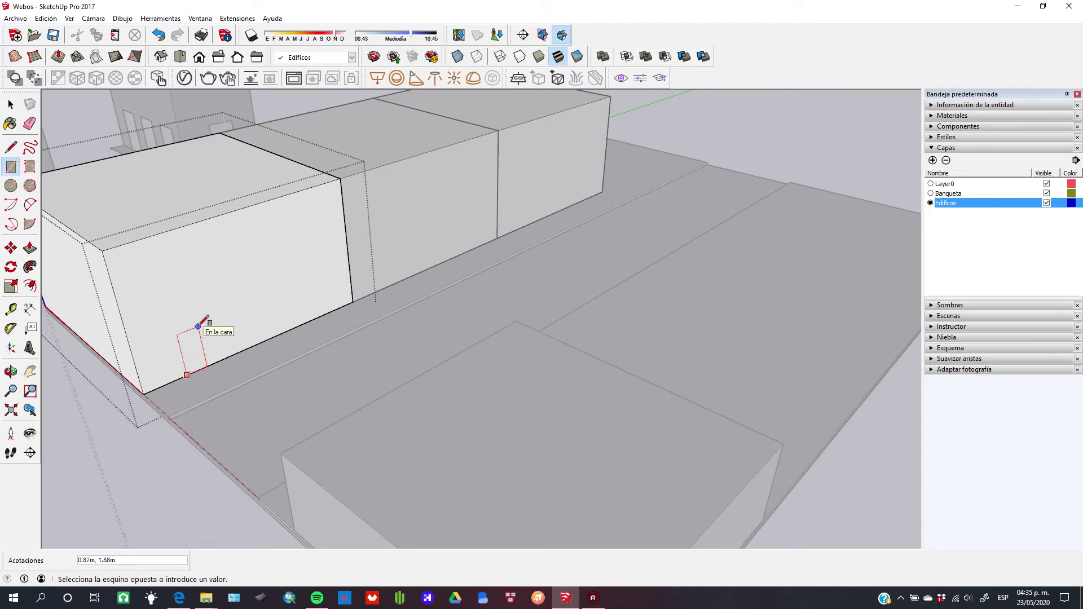
text(2,1.5)
key(Return)
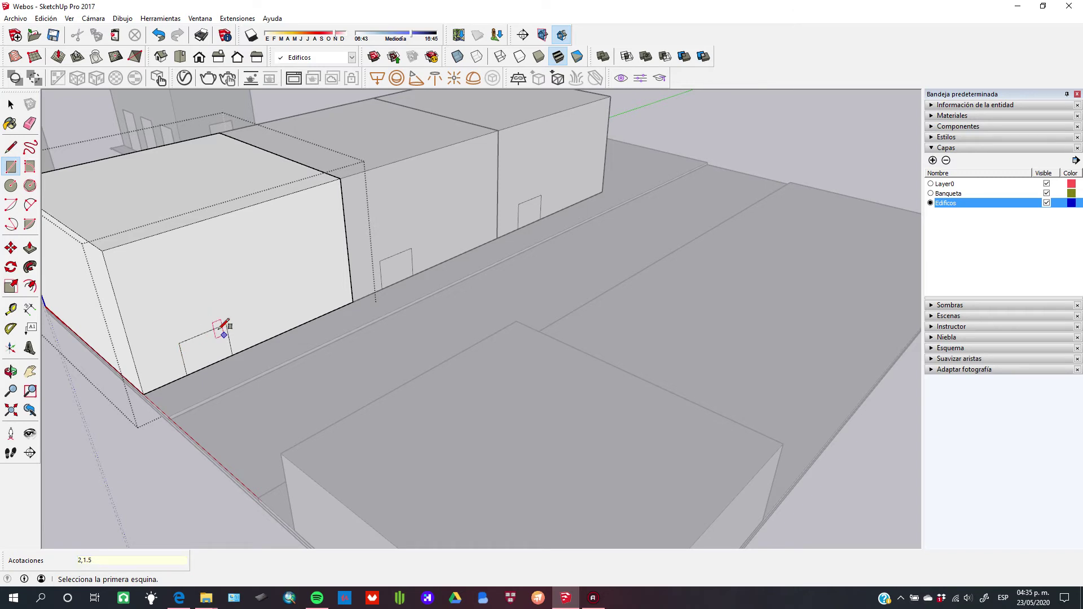
key(ctrl+z)
key(ctrl+z)
key(ctrl+z)
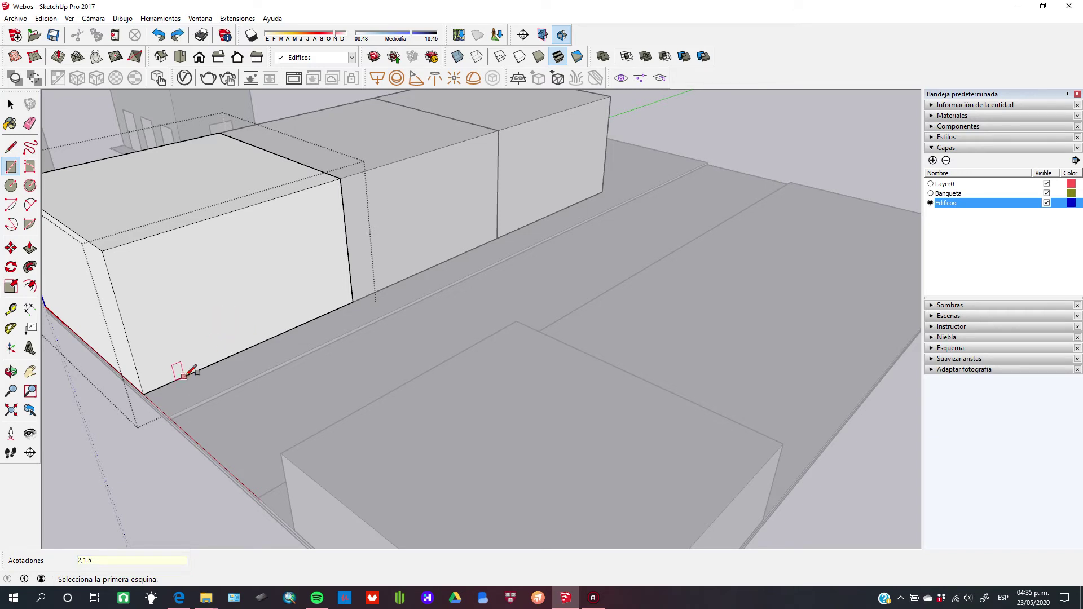
- Draw a door rectangle 1.5 m wide and 2 m high at the base of the front building's street facade
click(187, 375)
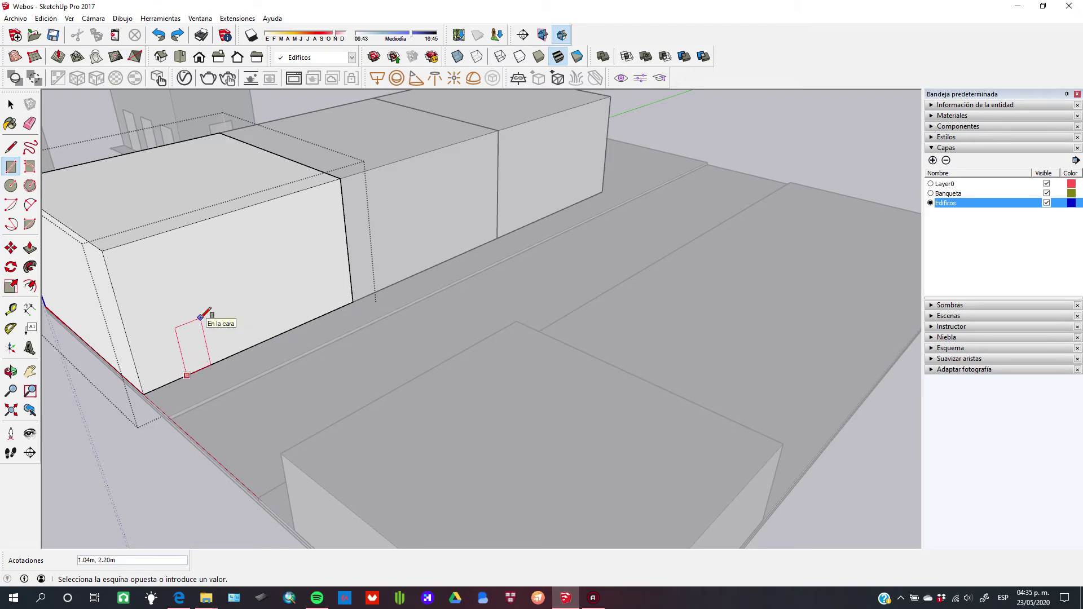
text(1.5,2)
key(Return)
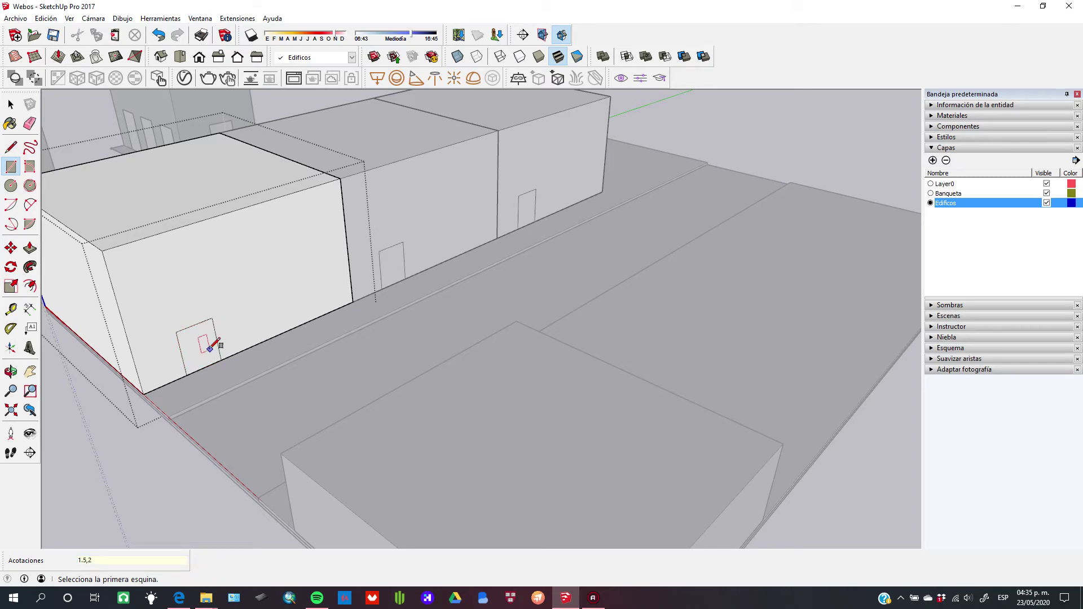
- Push the door face 0.15 m into the facade and finish editing the building component
scroll(181, 350, up, 5)
middle_drag(181, 338, 267, 334)
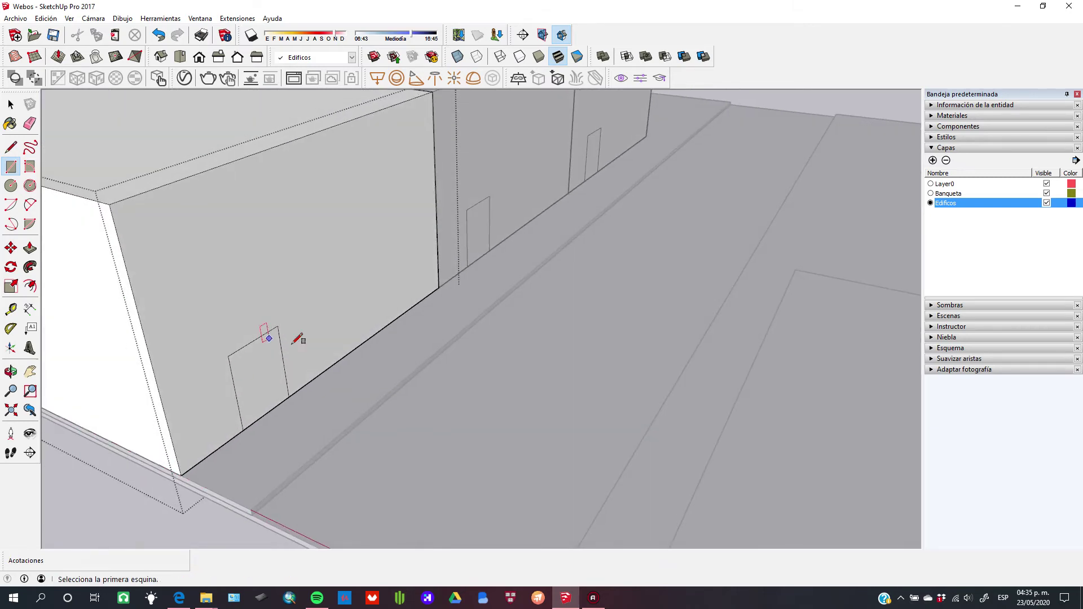
key(space)
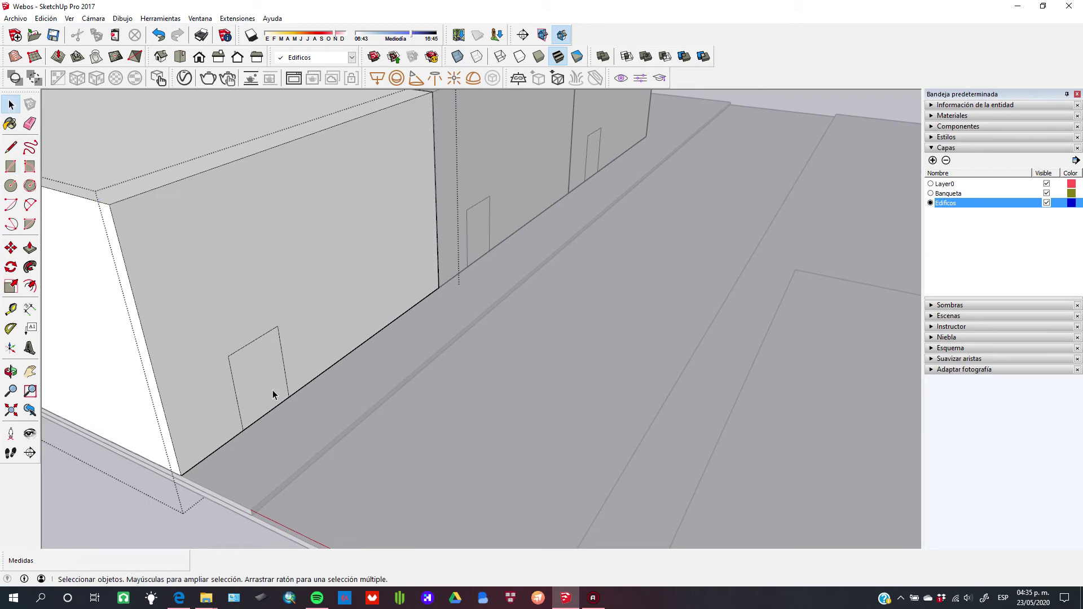
click(263, 408)
key(p)
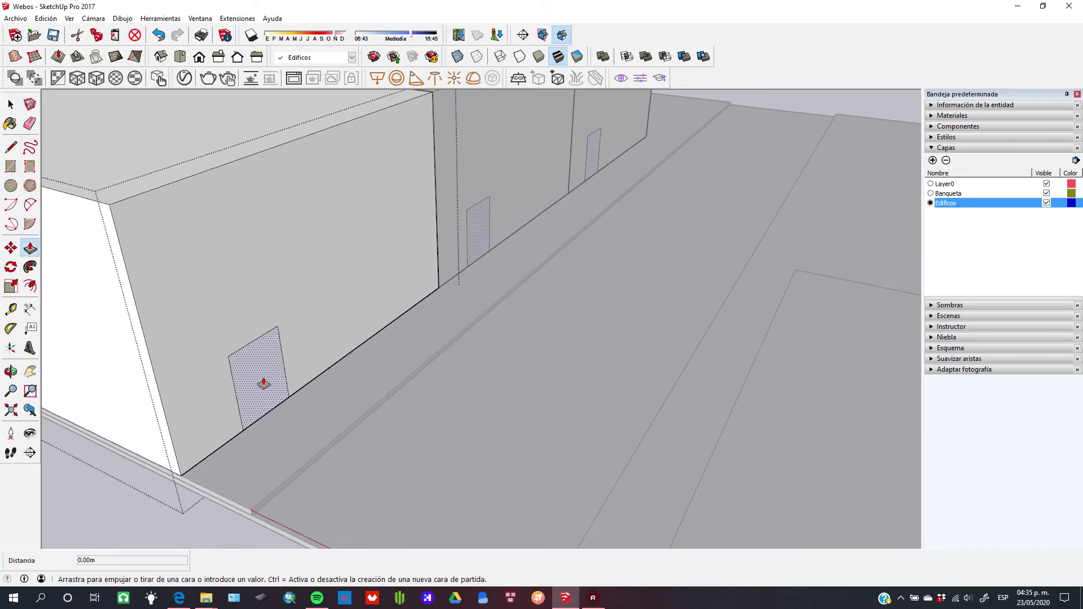
drag(258, 382, 255, 379)
text(5)
key(Return)
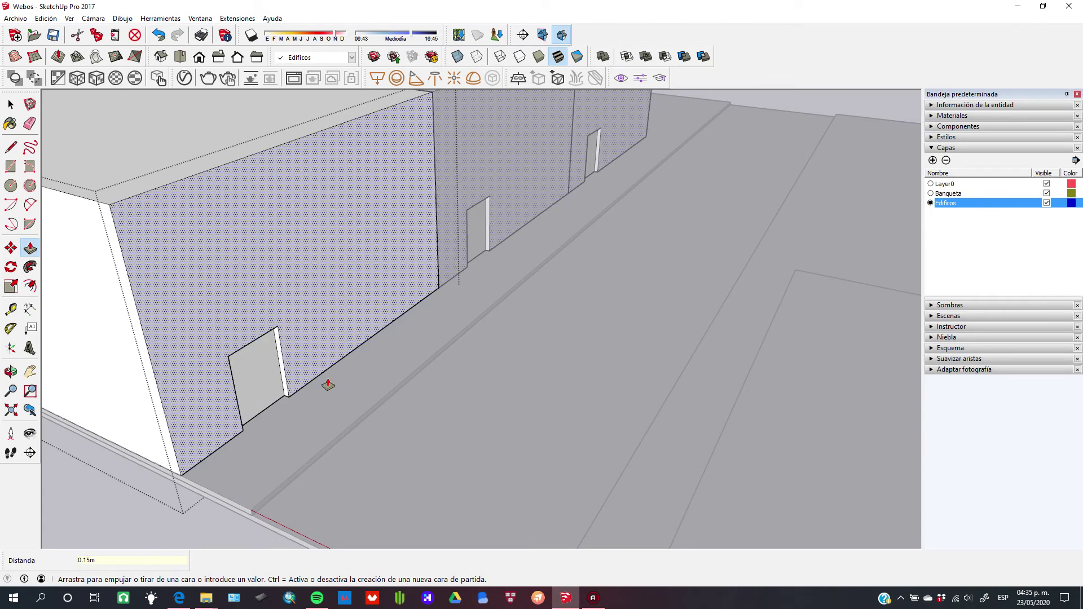
key(ctrl+z)
middle_drag(345, 302, 501, 297)
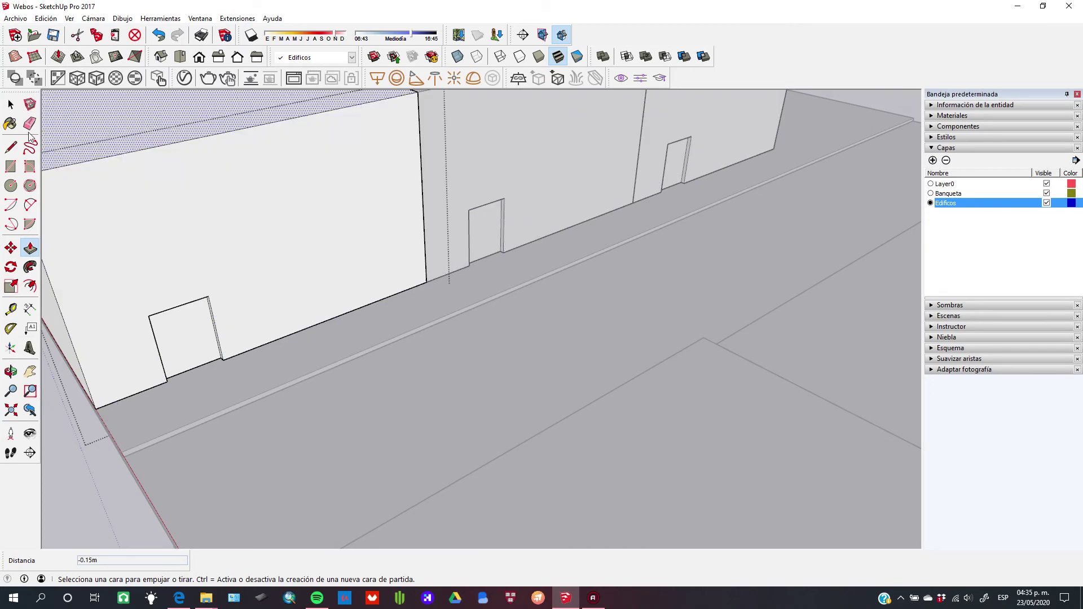
key(space)
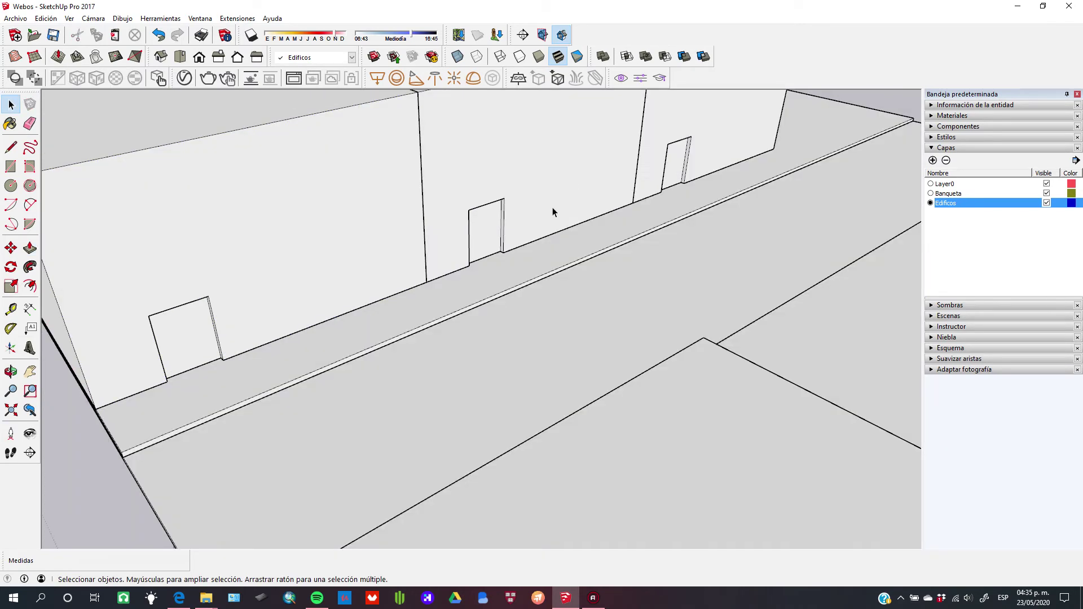
- Open the middle building component and draw a window rectangle about 3.06 by 1.03 m on the facade beside the door
click(552, 207)
triple_click(548, 192)
middle_drag(547, 191, 520, 248)
key(r)
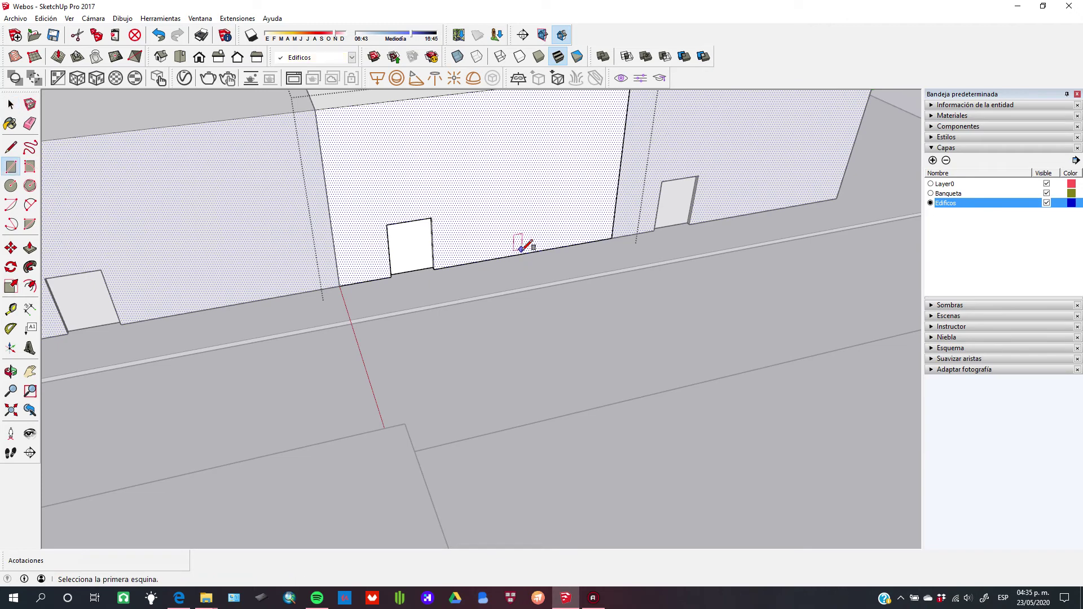
click(496, 212)
click(579, 224)
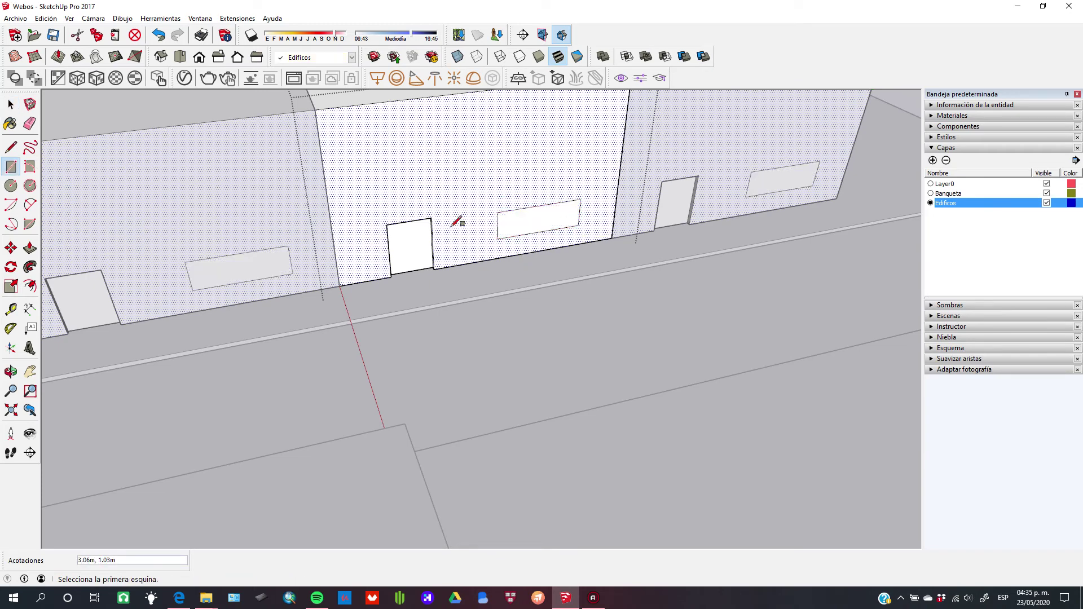
- Push the window face 0.15 m into the facade and finish editing the component
key(space)
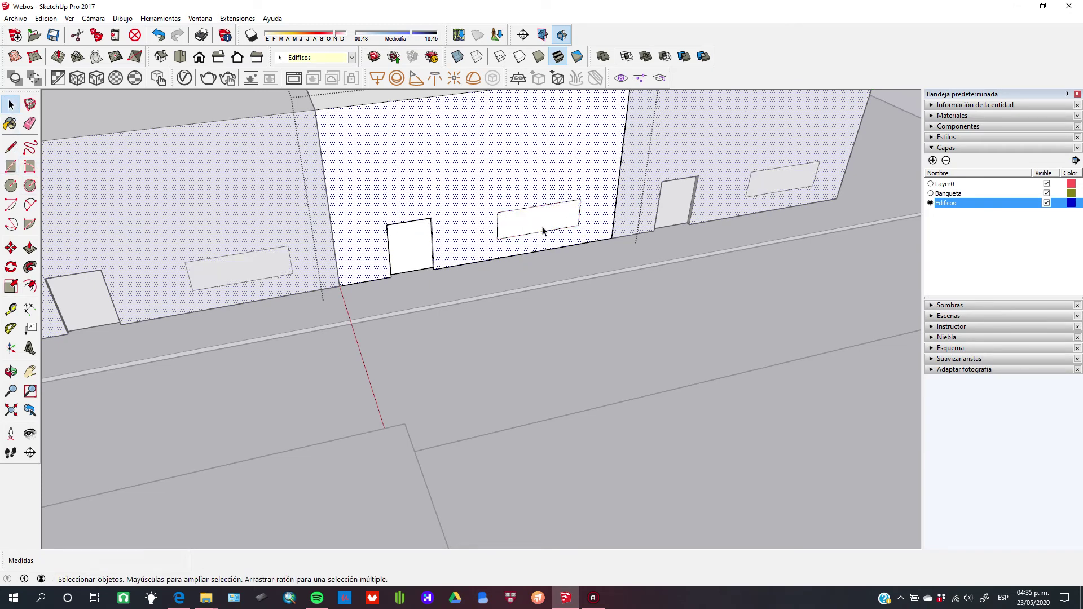
key(p)
click(520, 226)
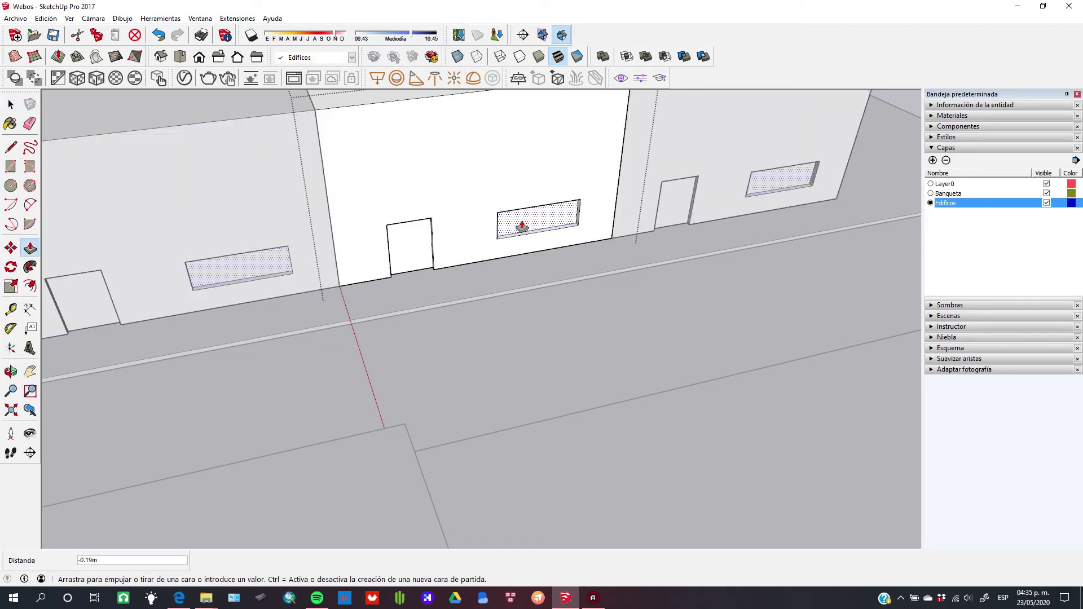
click(522, 227)
click(520, 225)
middle_drag(498, 230, 425, 280)
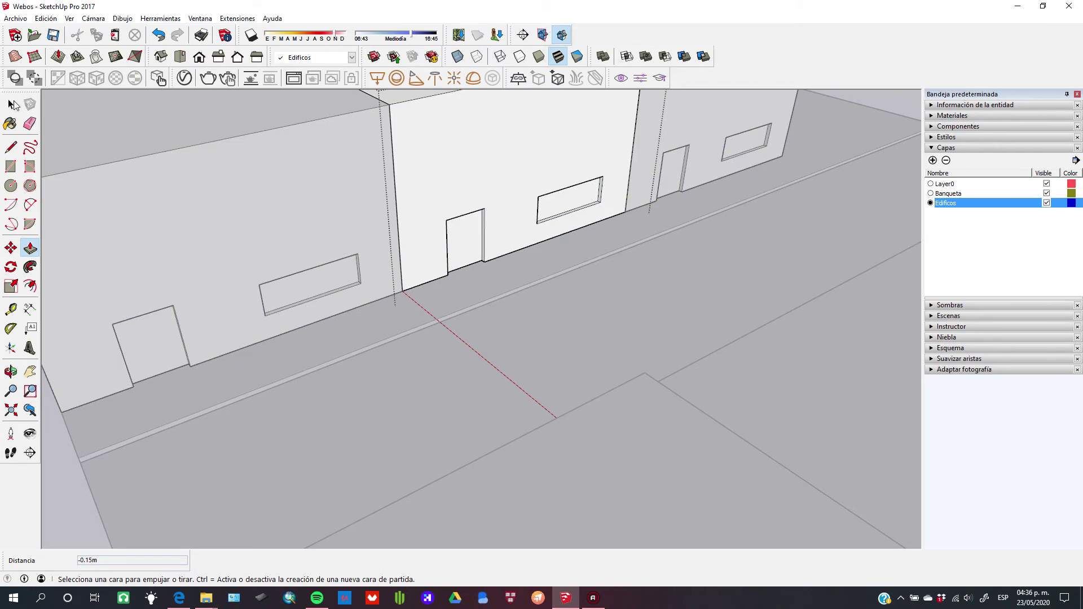
click(13, 104)
key(k)
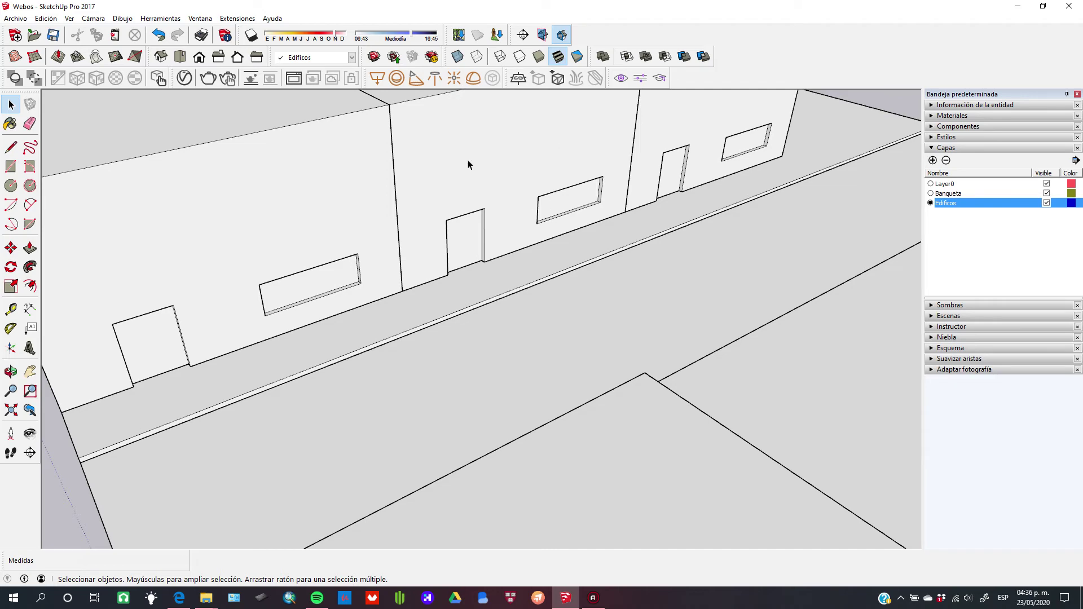
- Make the middle building component unique, separating it from the other copies
triple_click(506, 134)
key(k)
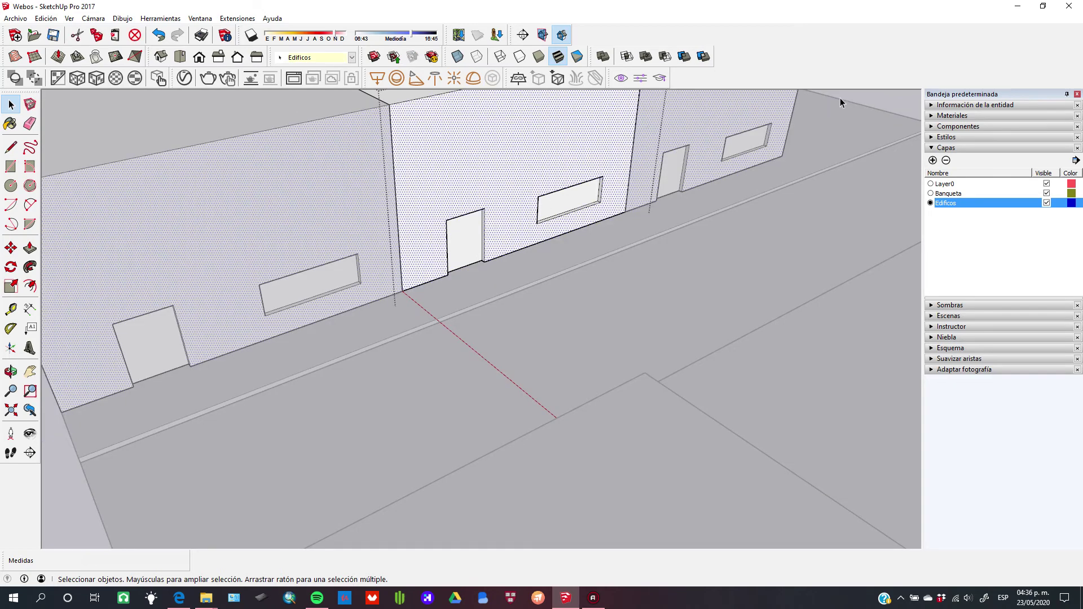
click(840, 100)
click(497, 163)
right_click(498, 168)
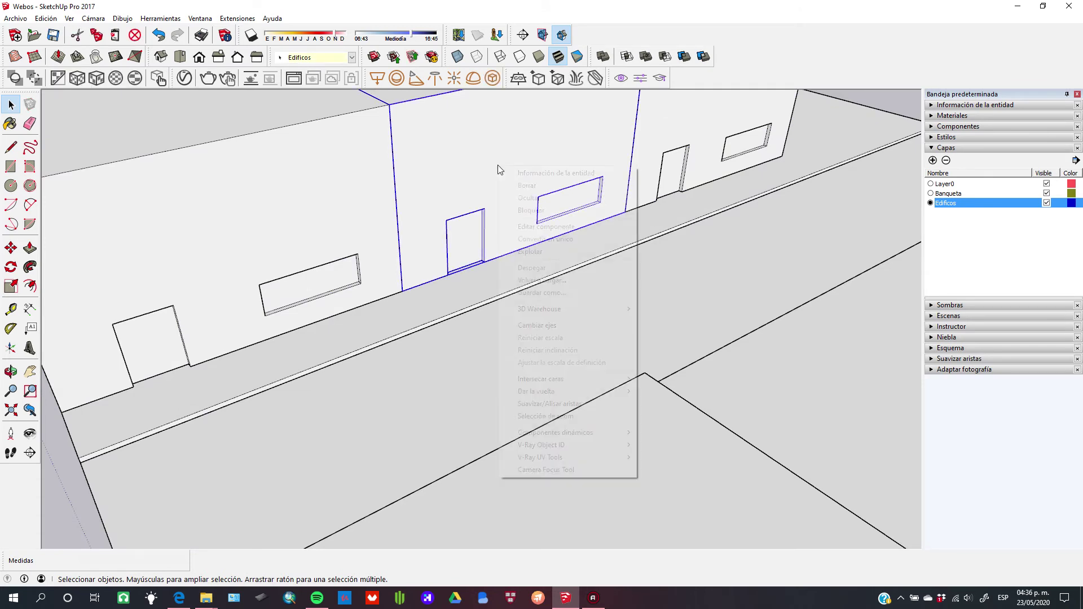
click(561, 238)
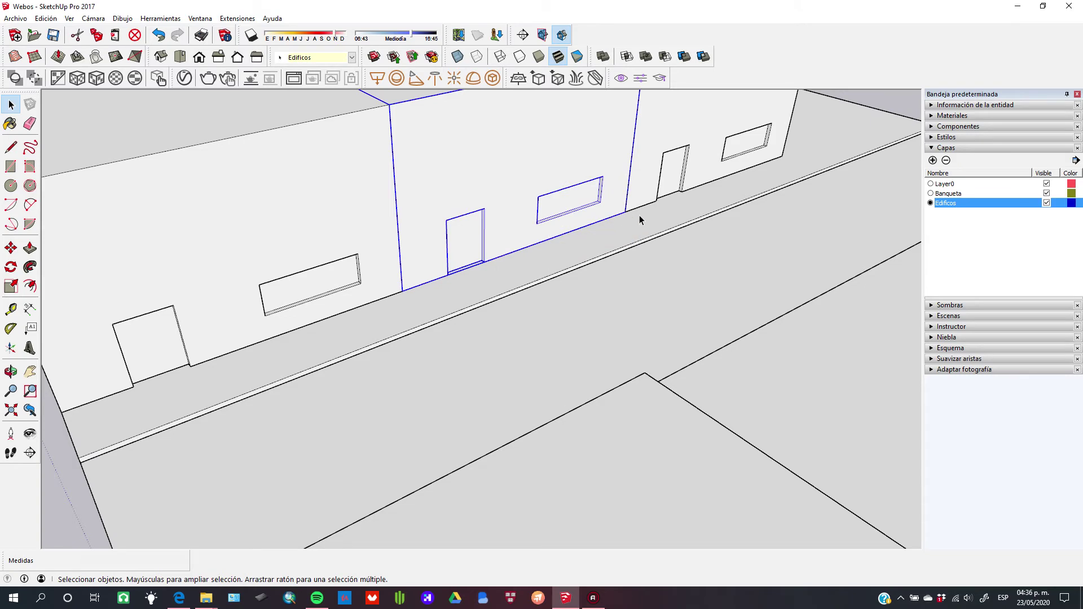
key(ctrl+t)
- Open the unique middle building and draw an upper window rectangle about 4.18 by 1.31 m above its door and lower window
click(509, 161)
double_click(510, 190)
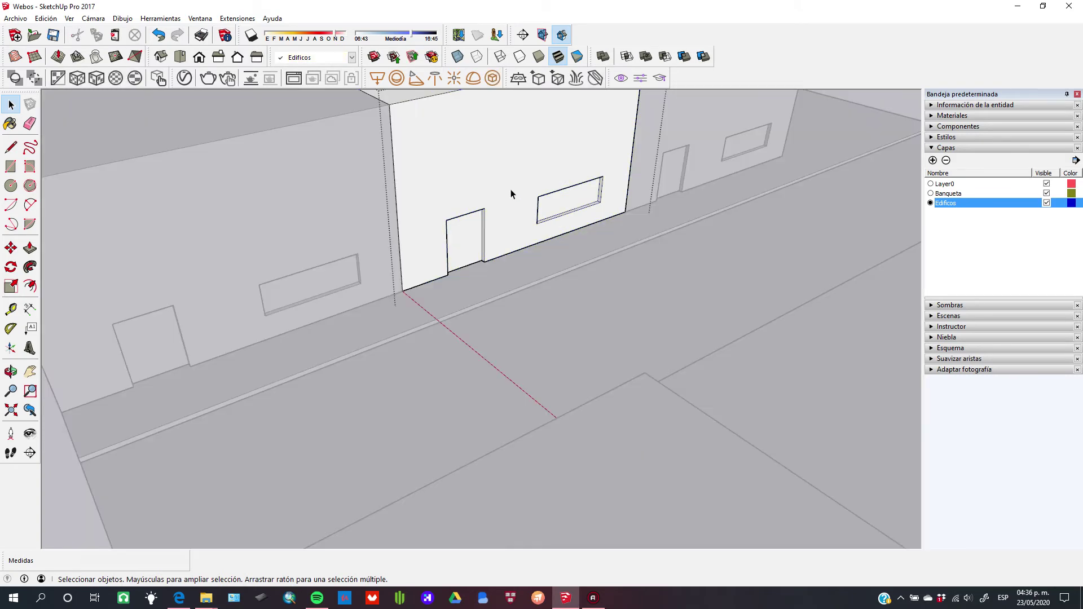
mouse_move(524, 179)
middle_down()
mouse_move(501, 150)
mouse_move(472, 169)
middle_up()
key(r)
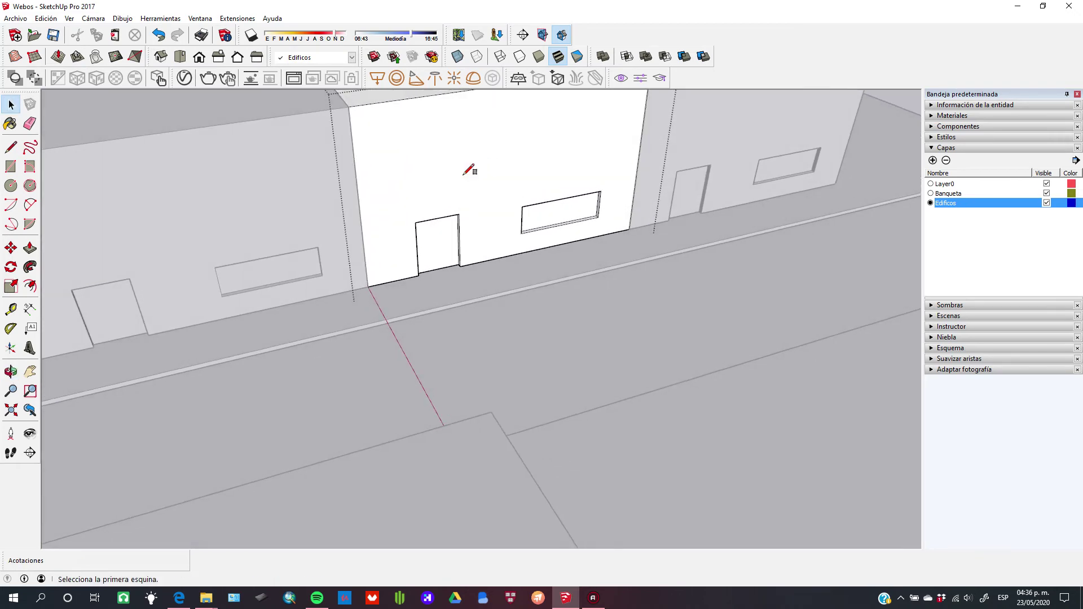
click(446, 137)
click(566, 156)
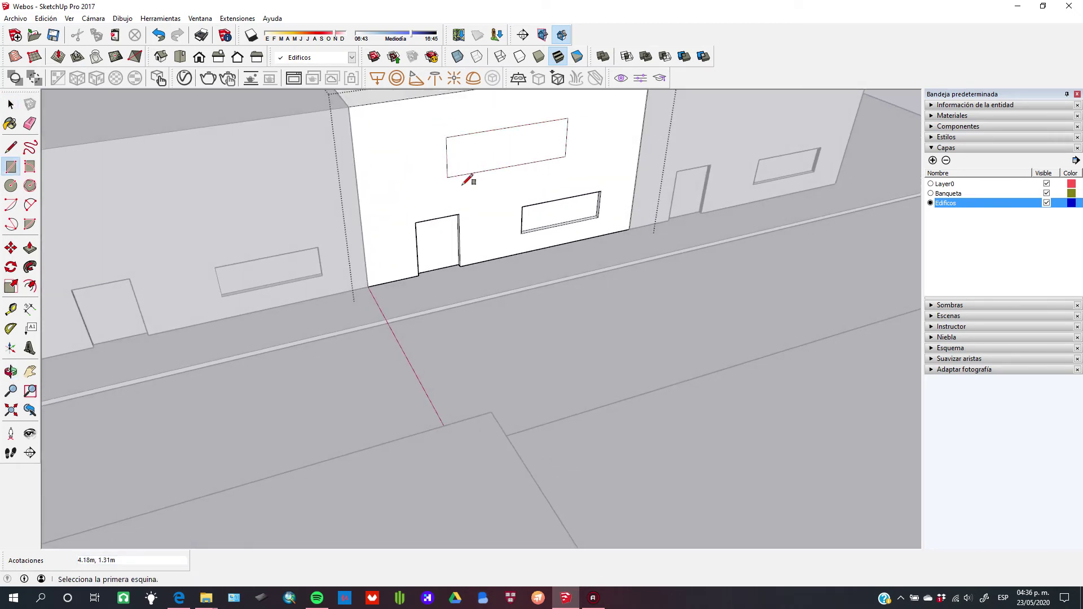
- Push the upper window face 0.15 m into the middle building's facade
click(10, 105)
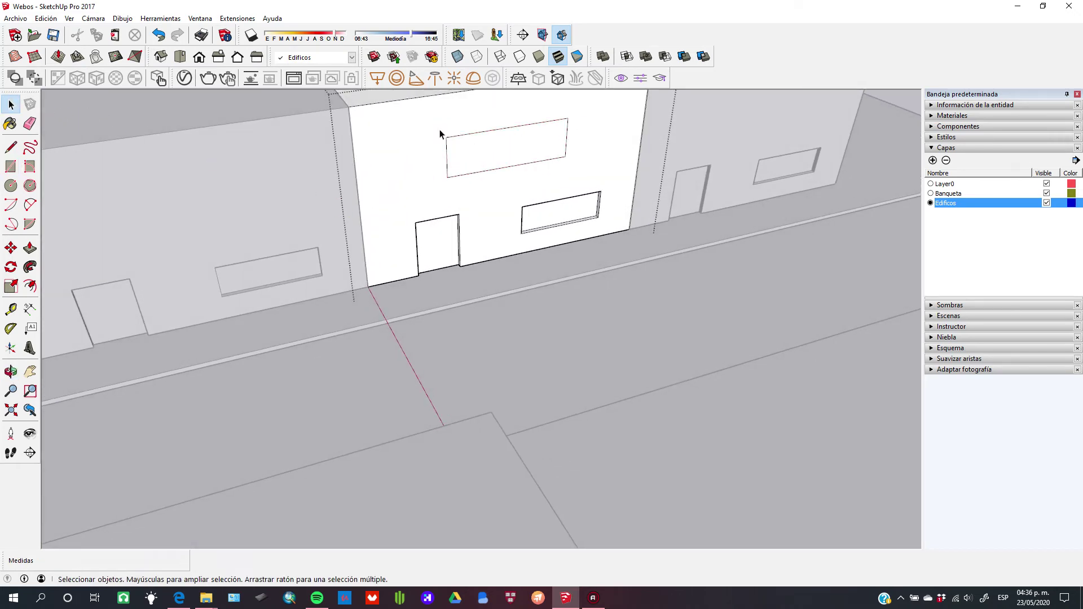
click(479, 159)
key(p)
drag(479, 160, 469, 151)
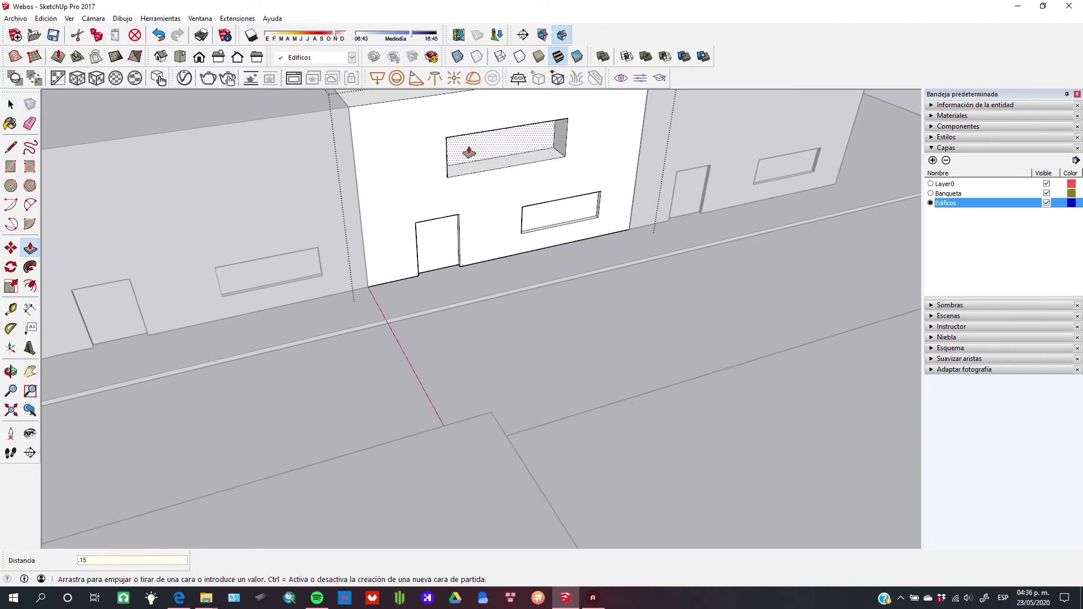
key(Return)
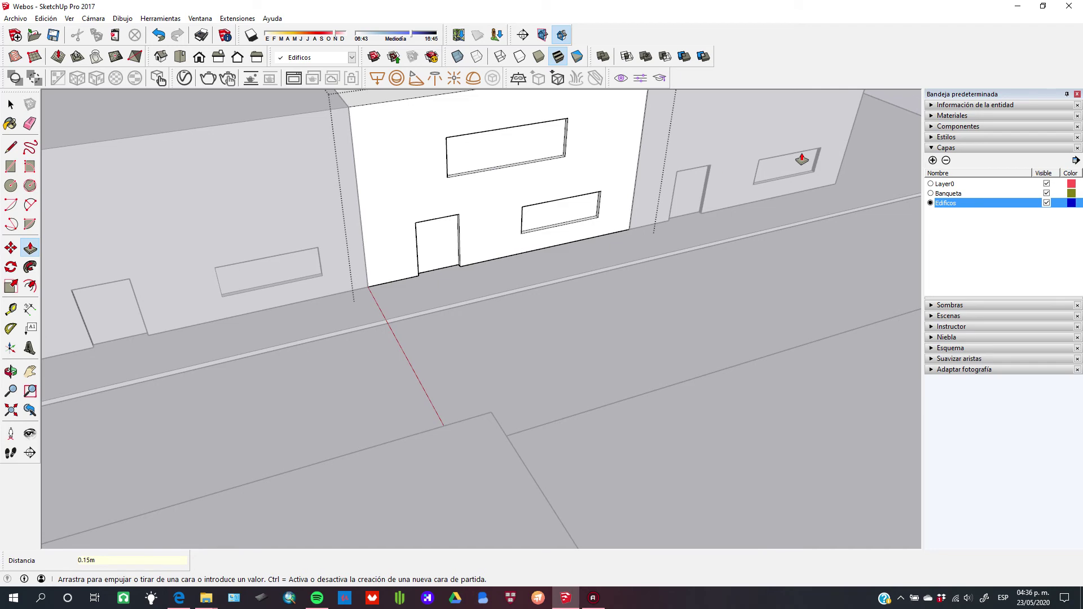
key(space)
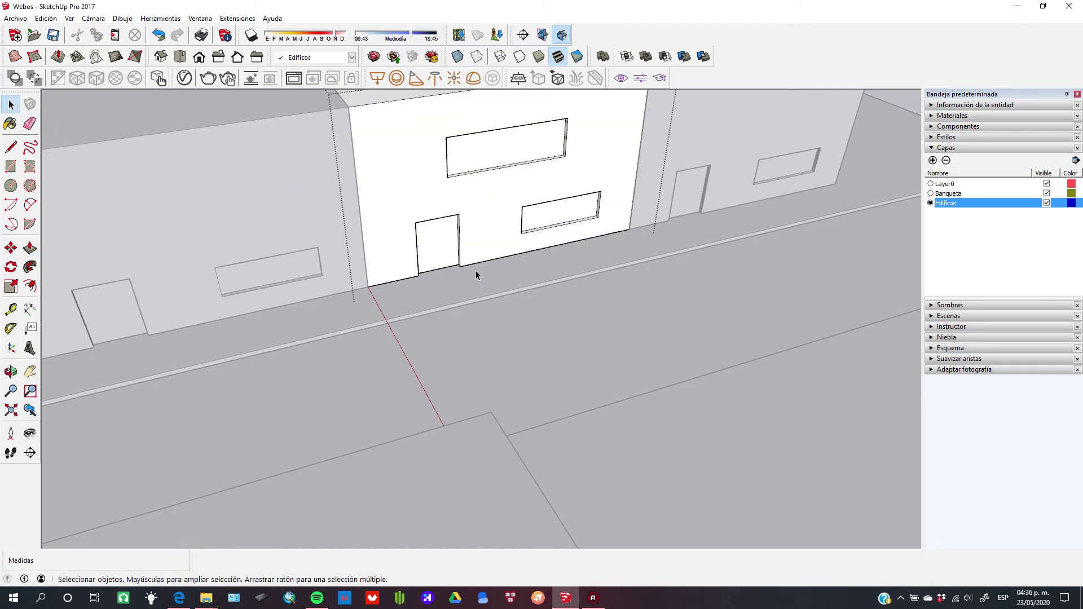
- Copy the low building across the street 10 m along the sidewalk so the copy adjoins the original
middle_drag(476, 270, 841, 157)
middle_drag(757, 265, 489, 331)
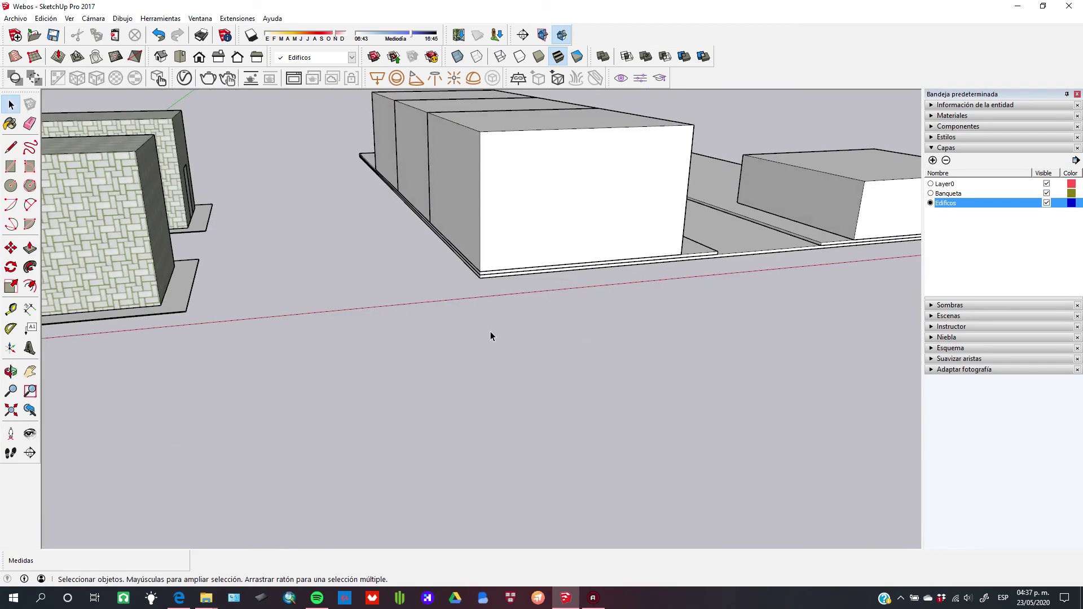
middle_drag(679, 220, 822, 218)
scroll(822, 218, up, 3)
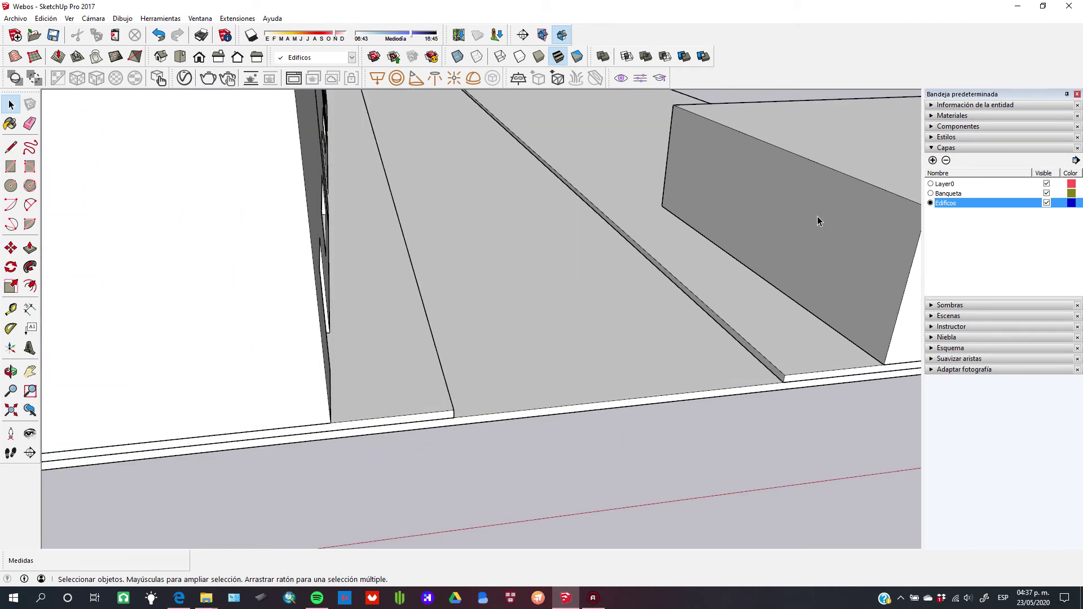
click(815, 226)
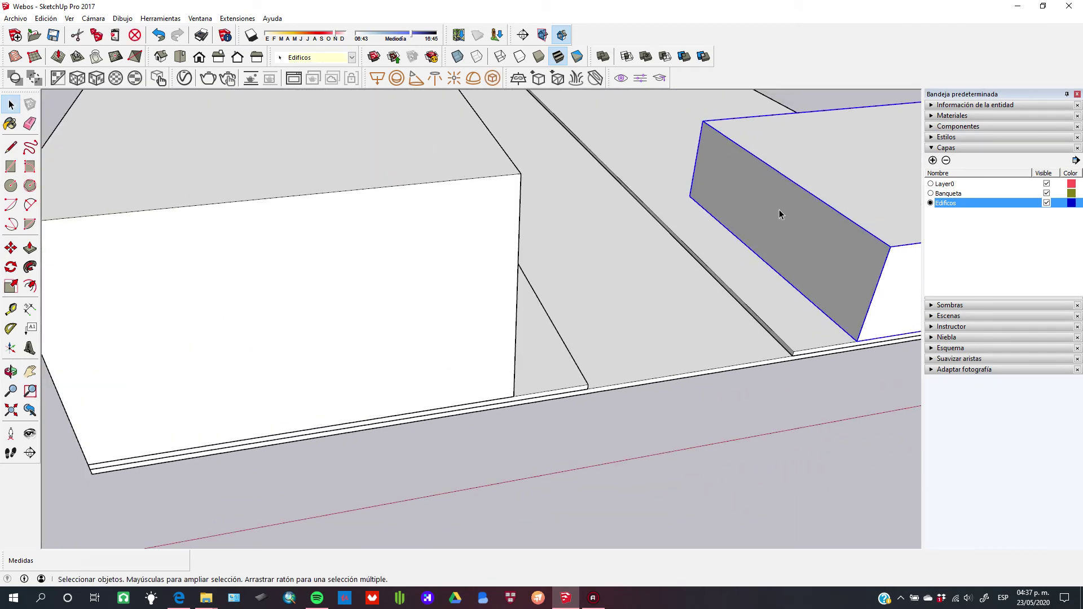
middle_drag(817, 186, 768, 312)
key(m)
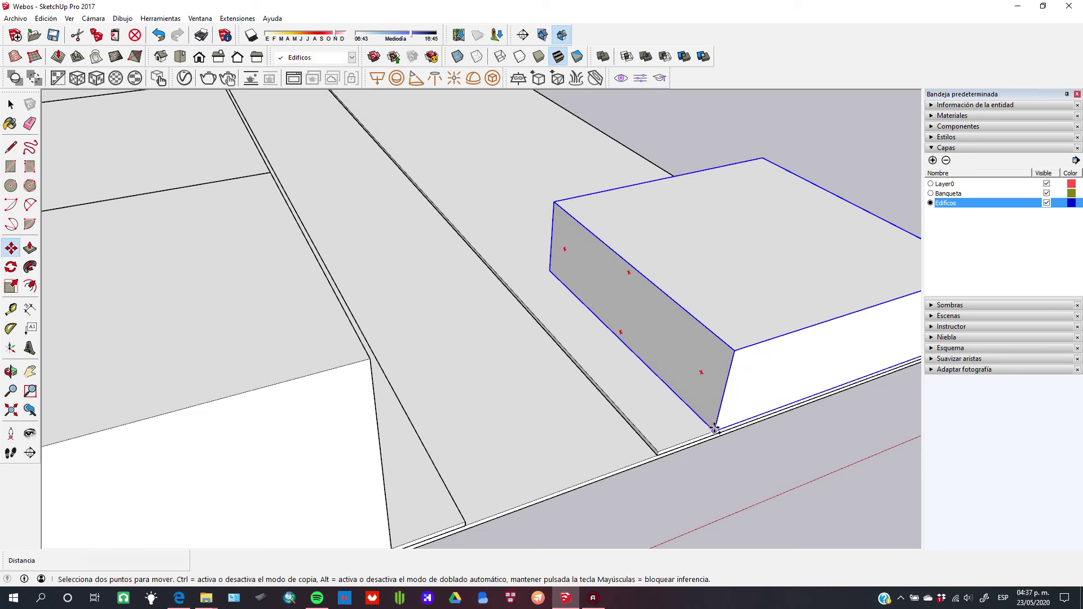
click(714, 430)
key(ctrl)
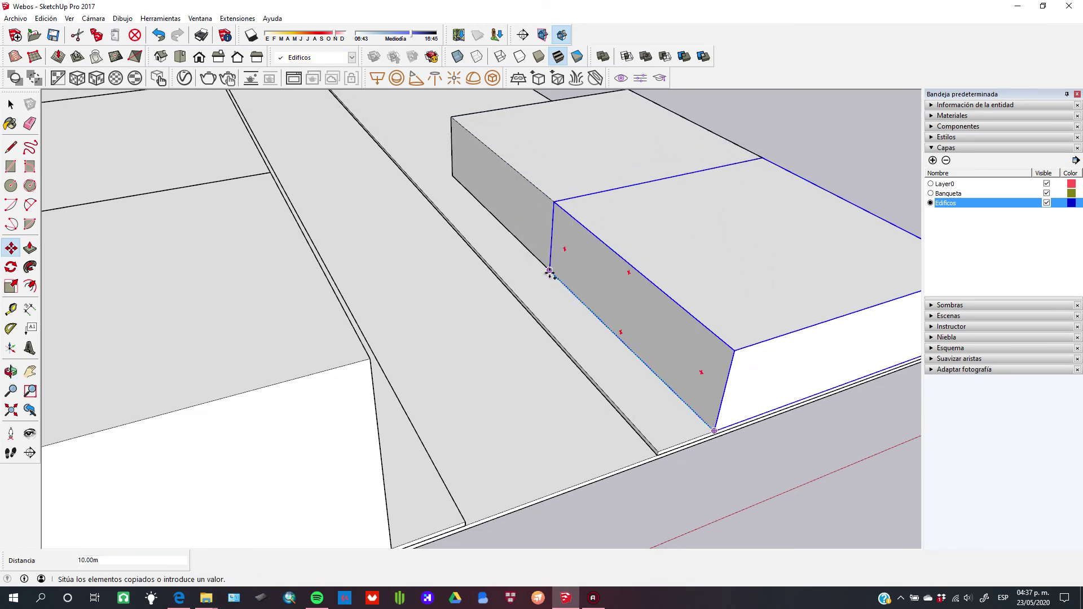
text(10)
key(Return)
middle_drag(602, 231, 585, 230)
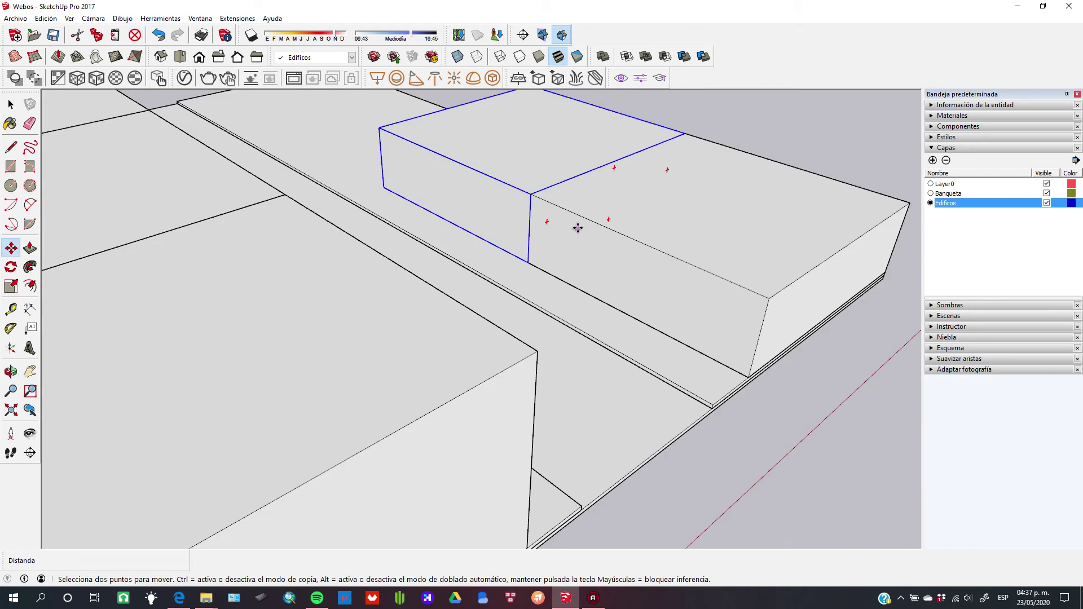
- Open the original low building and draw a door rectangle rising from the base edge of its street facade
key(space)
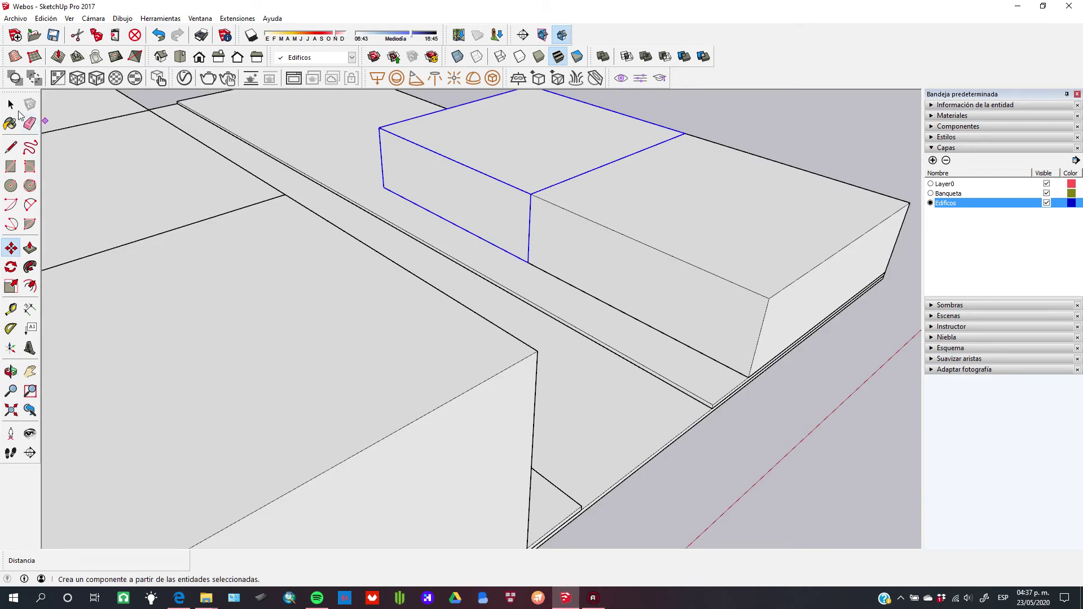
double_click(674, 289)
click(674, 294)
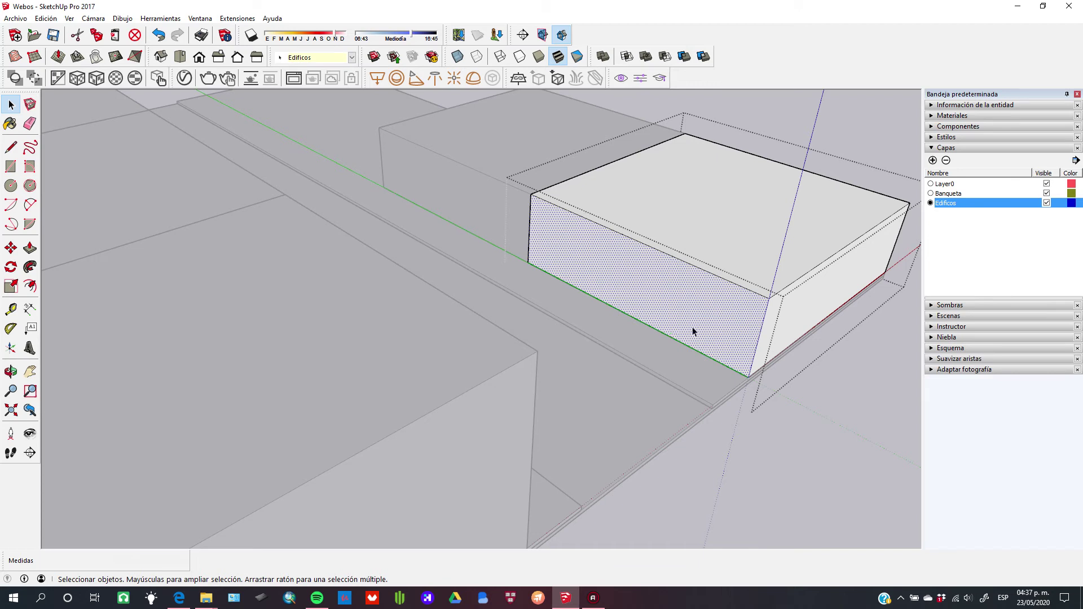
key(r)
click(671, 336)
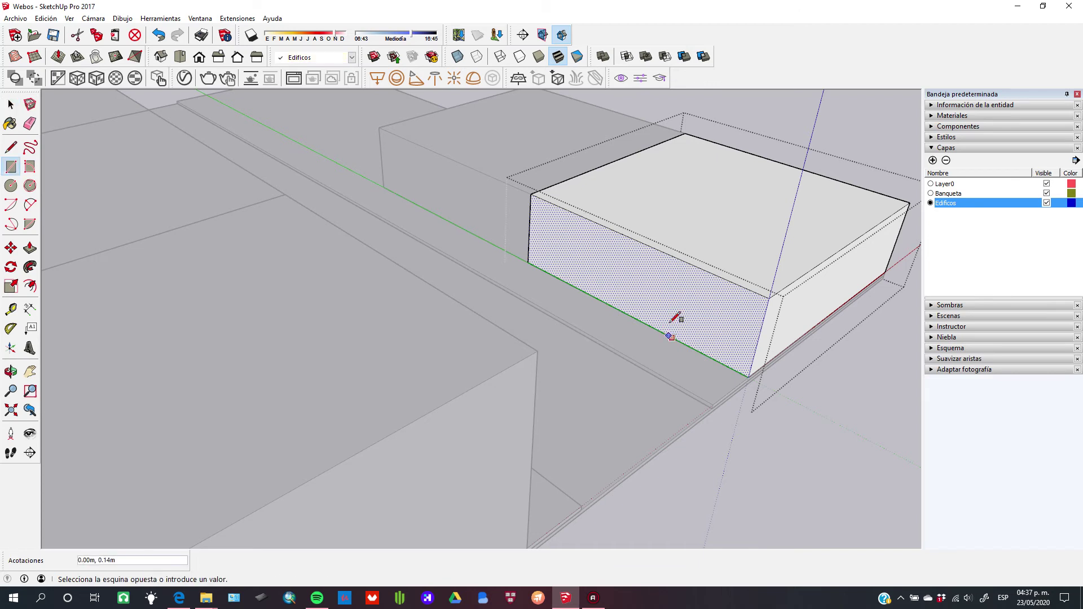
click(659, 289)
scroll(725, 282, up, 3)
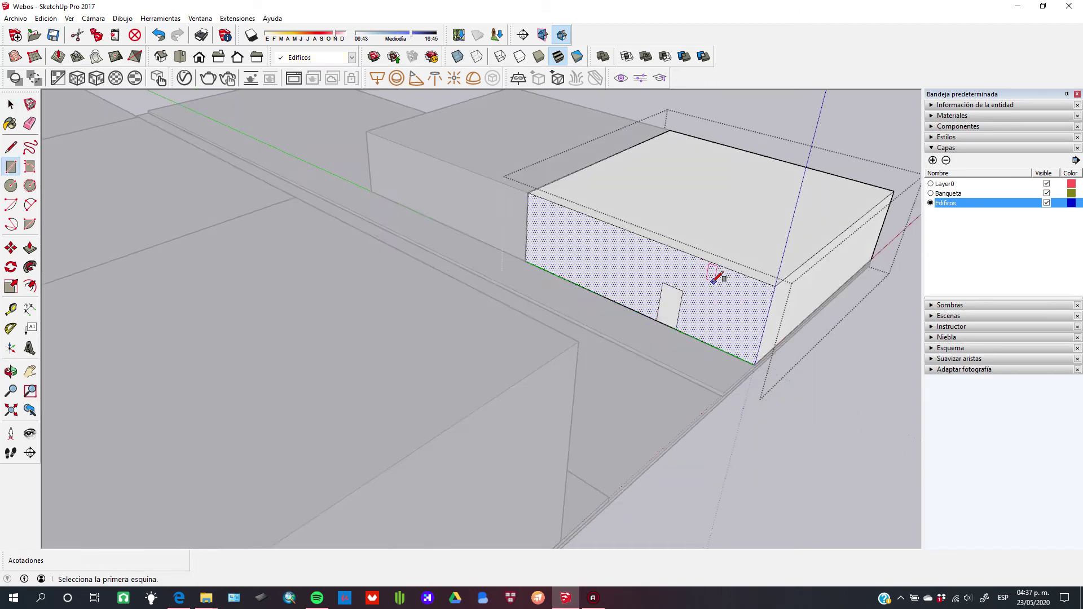
key(space)
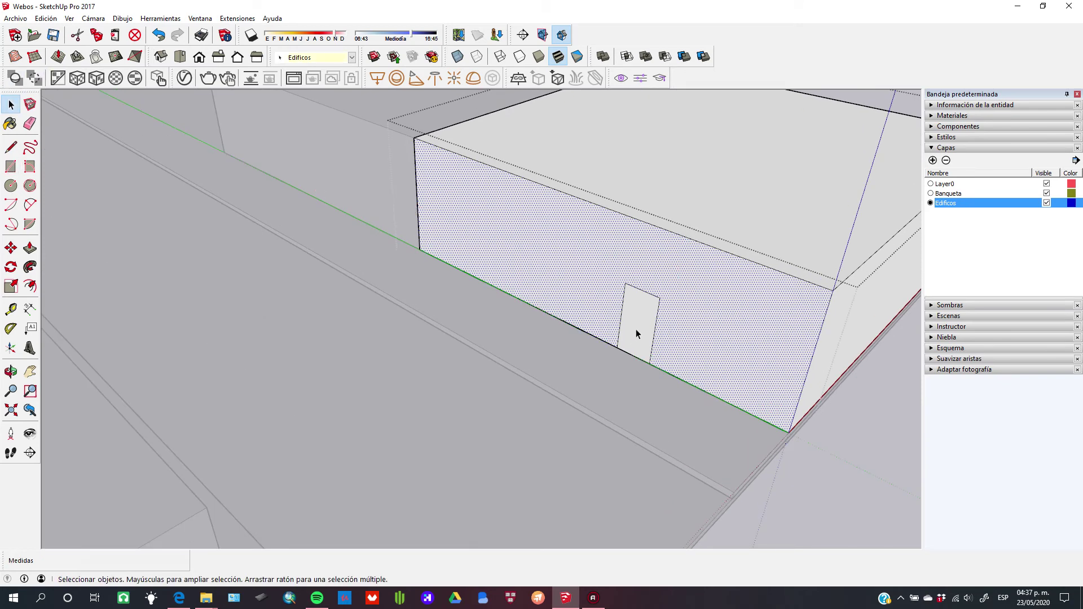
- Push the low building's door face 0.15 m into the facade and finish editing the building
click(642, 323)
key(p)
click(658, 317)
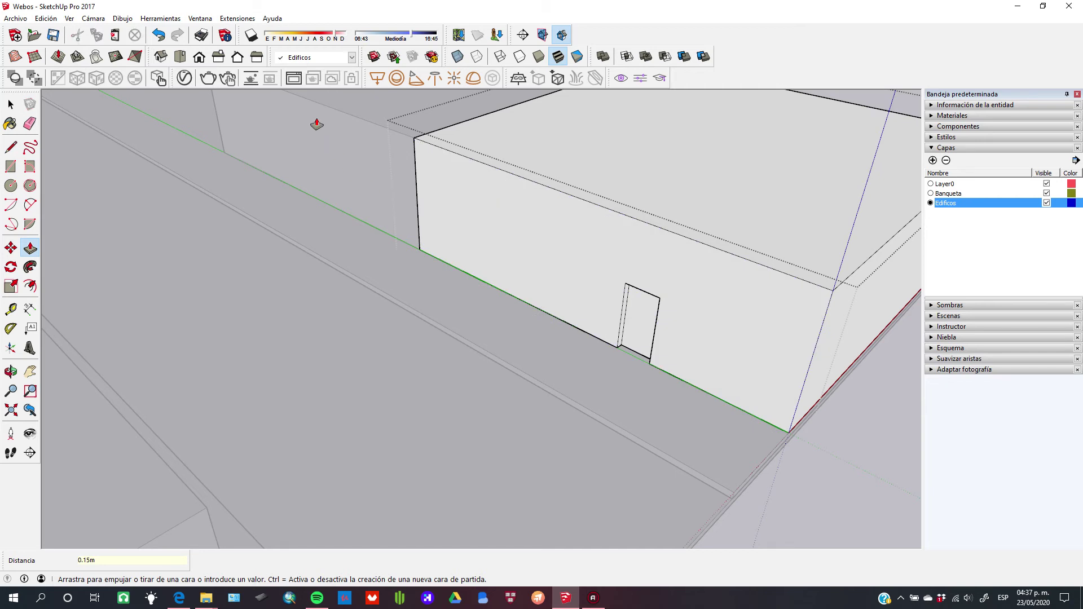
key(space)
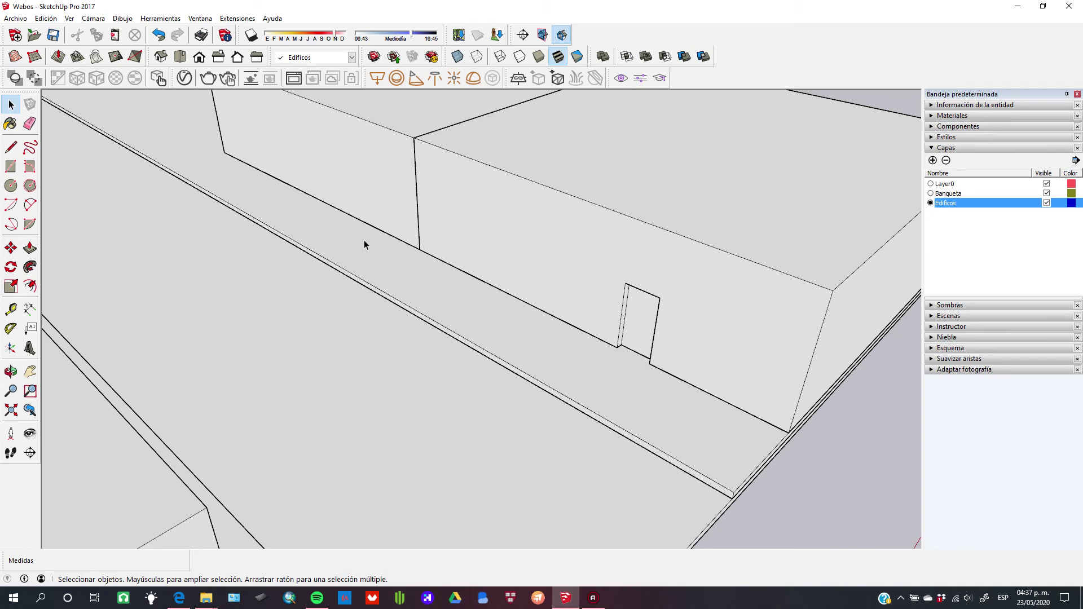
- Add a linear dimension along the front base edge of the low building with the door
click(30, 309)
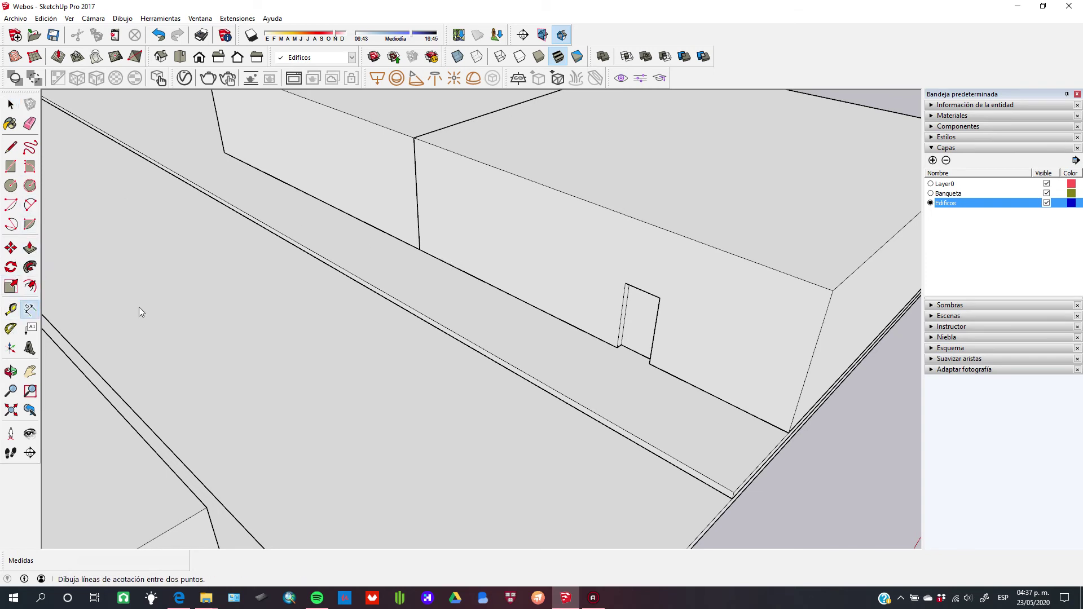
click(419, 250)
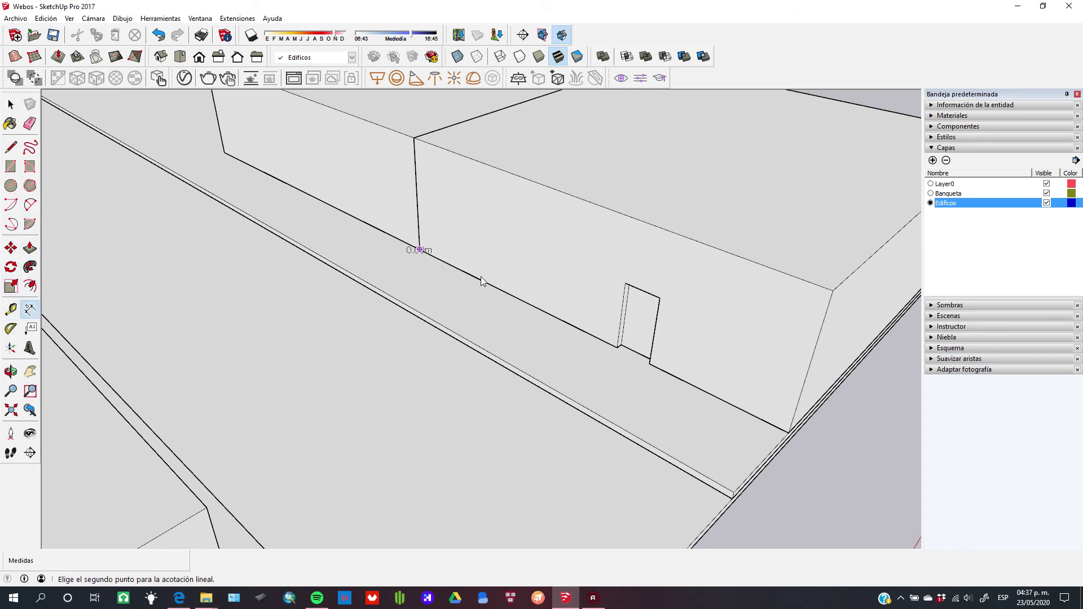
click(787, 431)
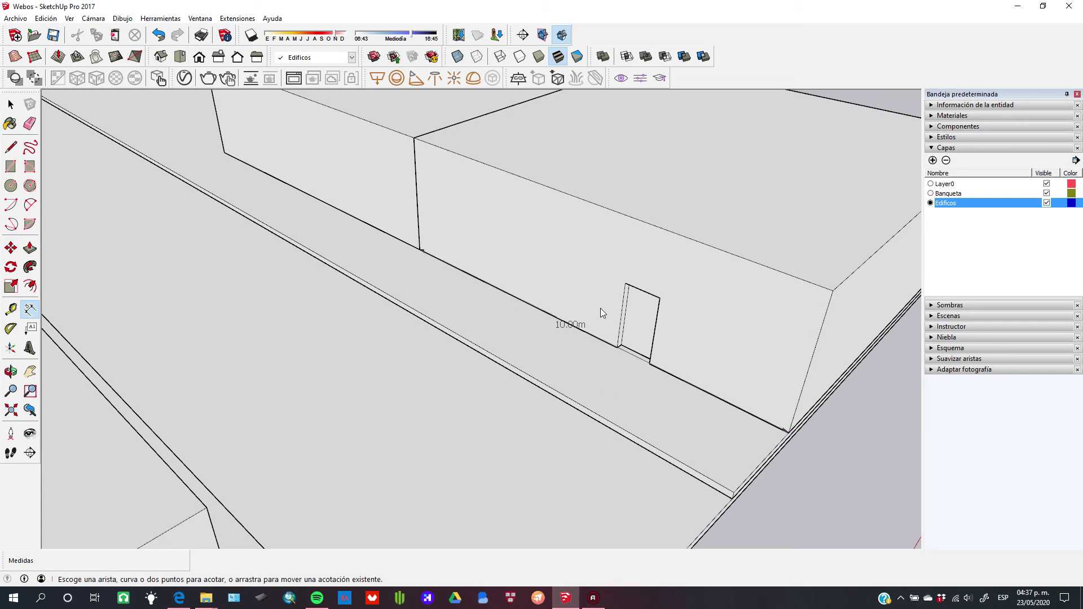
- Examine the facades and volumes of the taller building row, selecting the end building to inspect it
middle_drag(530, 309, 156, 230)
scroll(199, 216, down, 3)
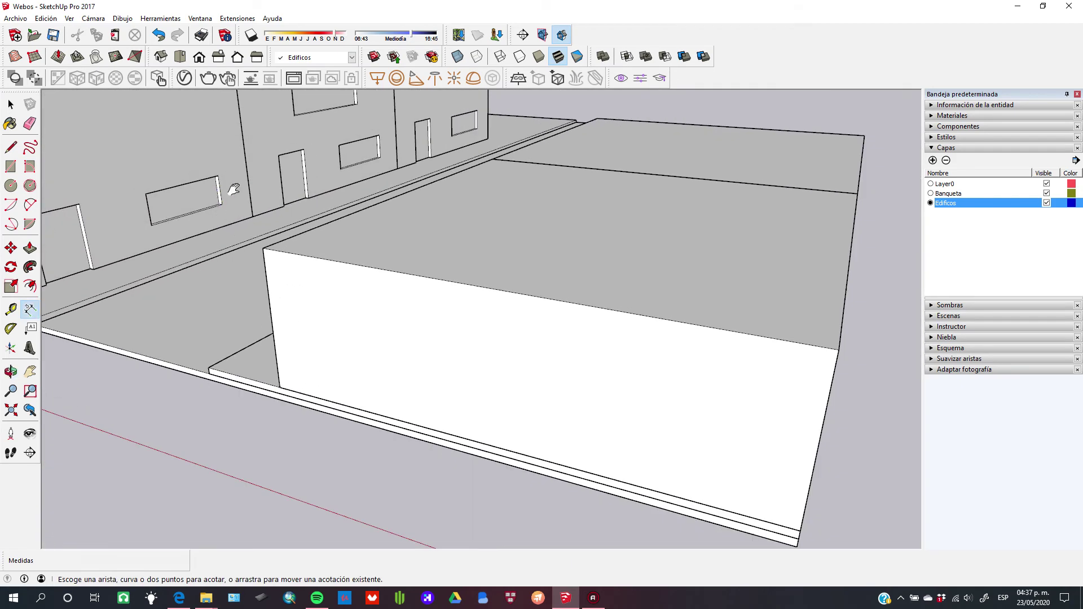
shift+middle_drag(234, 189, 356, 334)
drag(356, 334, 386, 347)
middle_drag(453, 277, 310, 271)
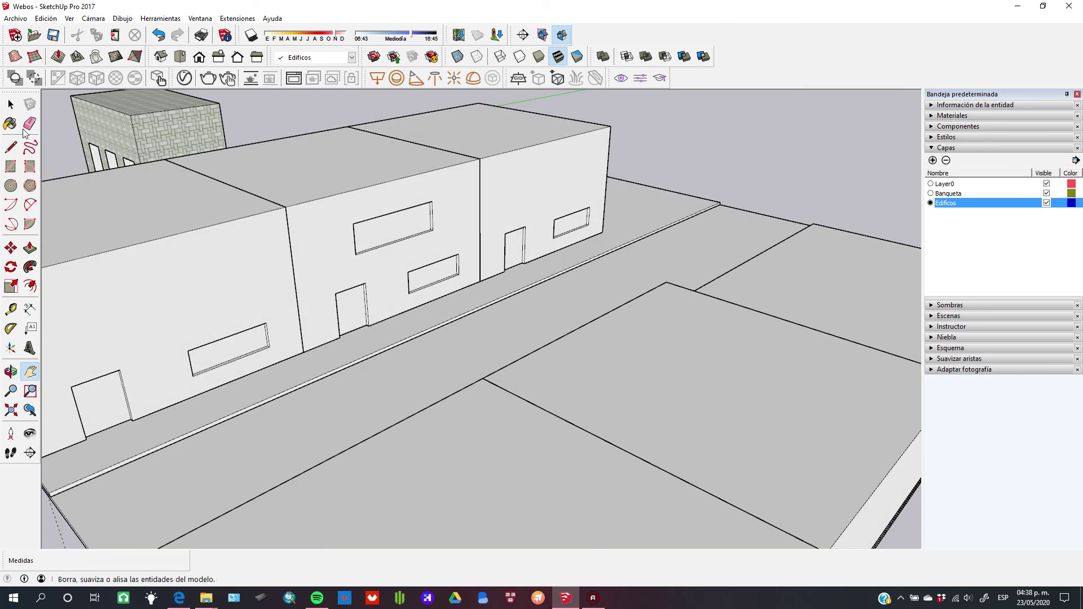
click(11, 105)
click(219, 303)
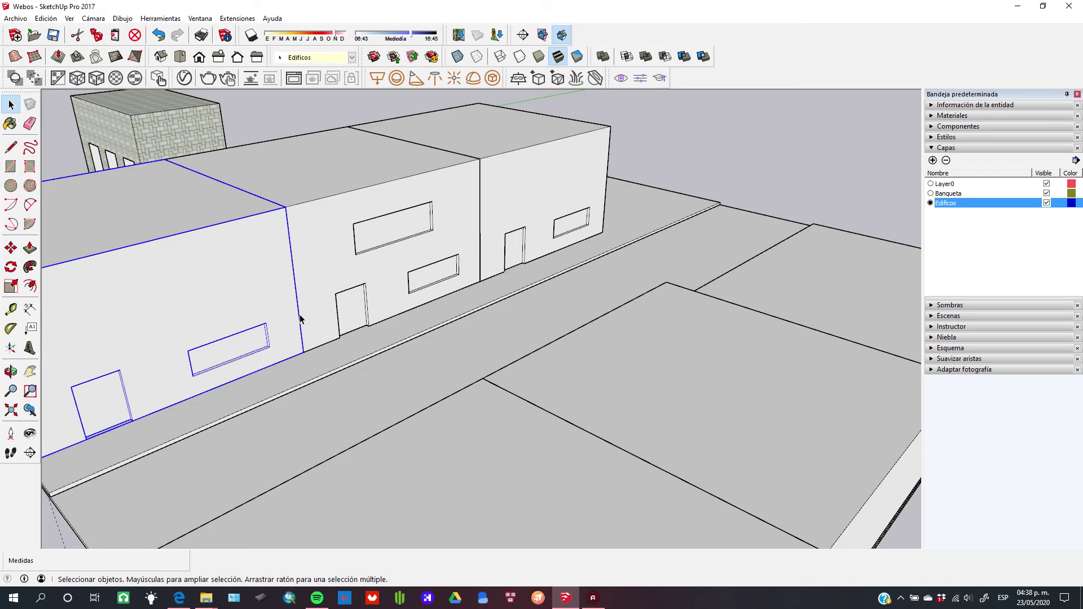
middle_drag(432, 305, 790, 256)
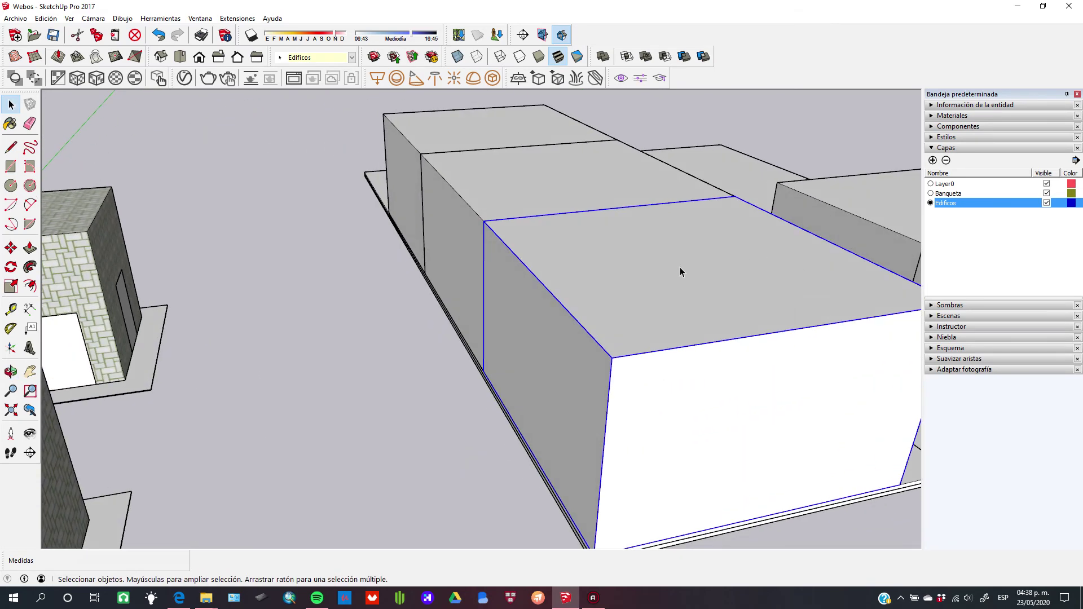
key(h)
drag(784, 250, 327, 308)
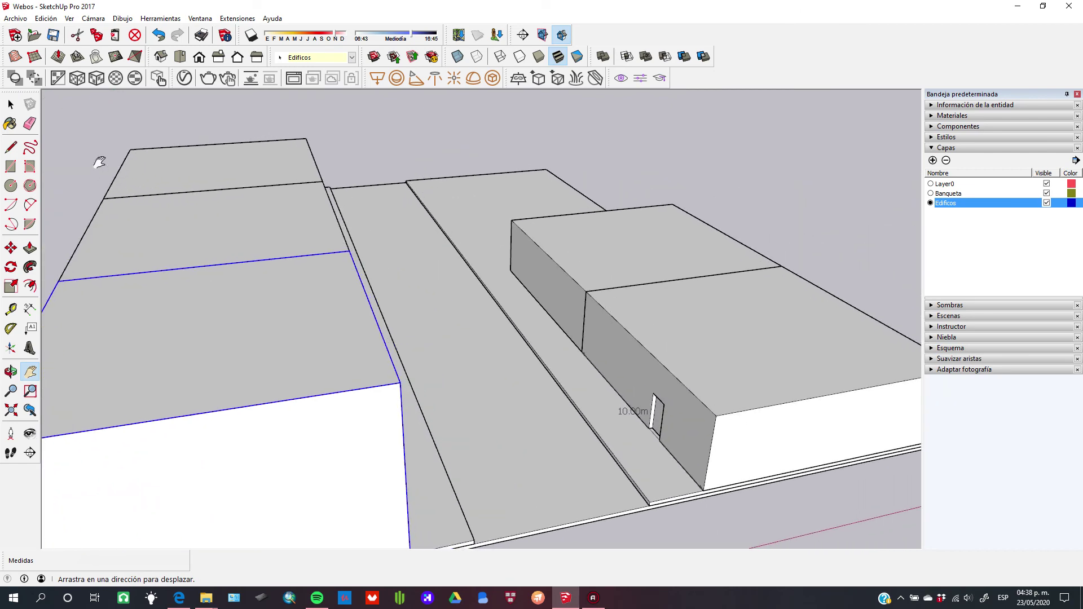
- Compare the two low buildings by selecting each in turn, checking whether the door appears in both
click(10, 104)
click(636, 279)
middle_drag(705, 345, 726, 366)
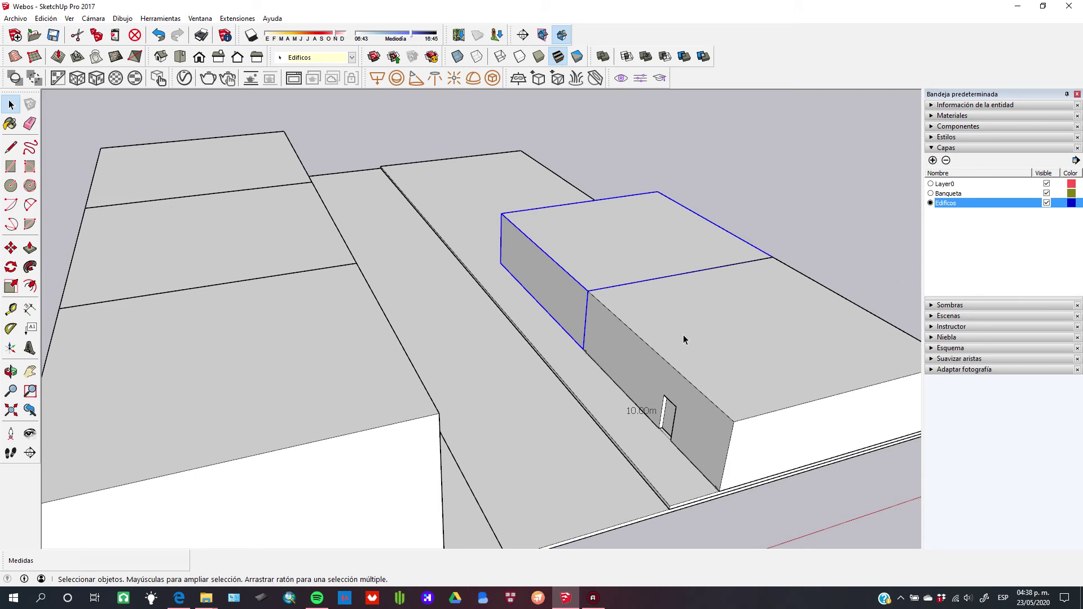
click(725, 431)
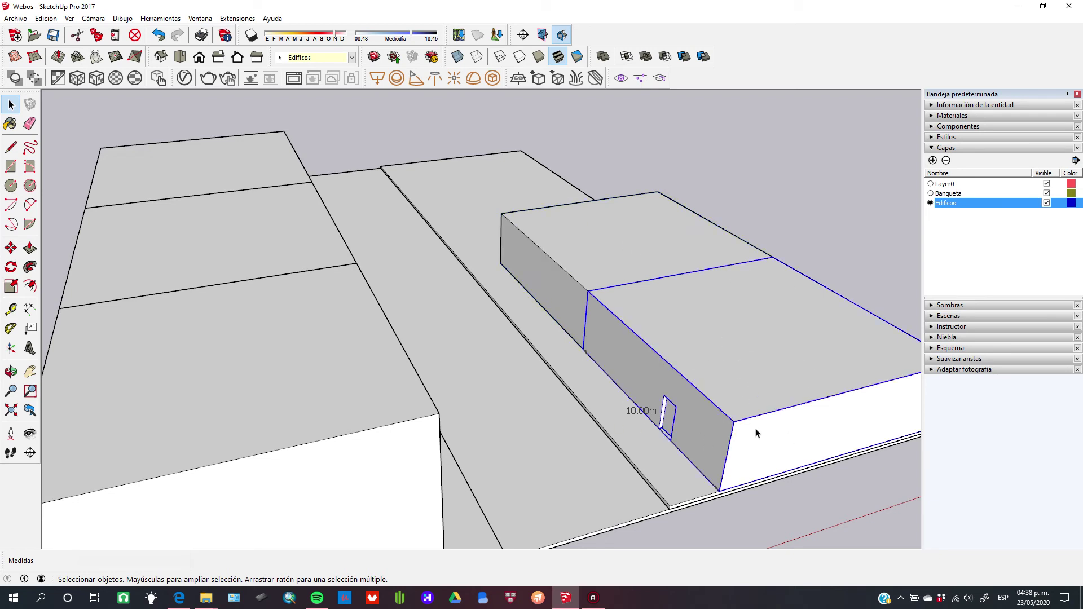
click(544, 285)
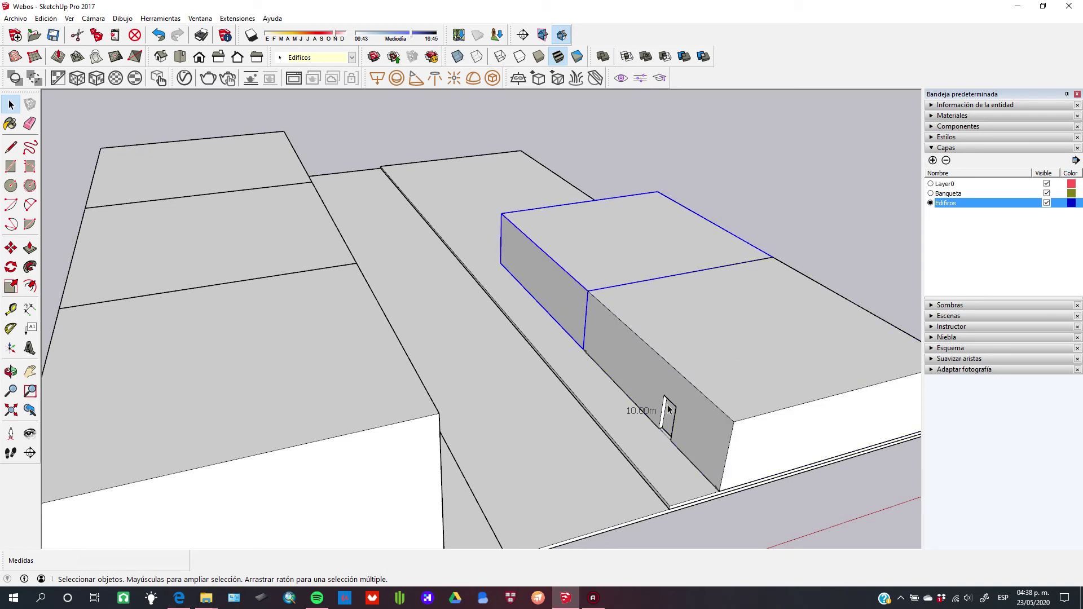
scroll(674, 407, up, 2)
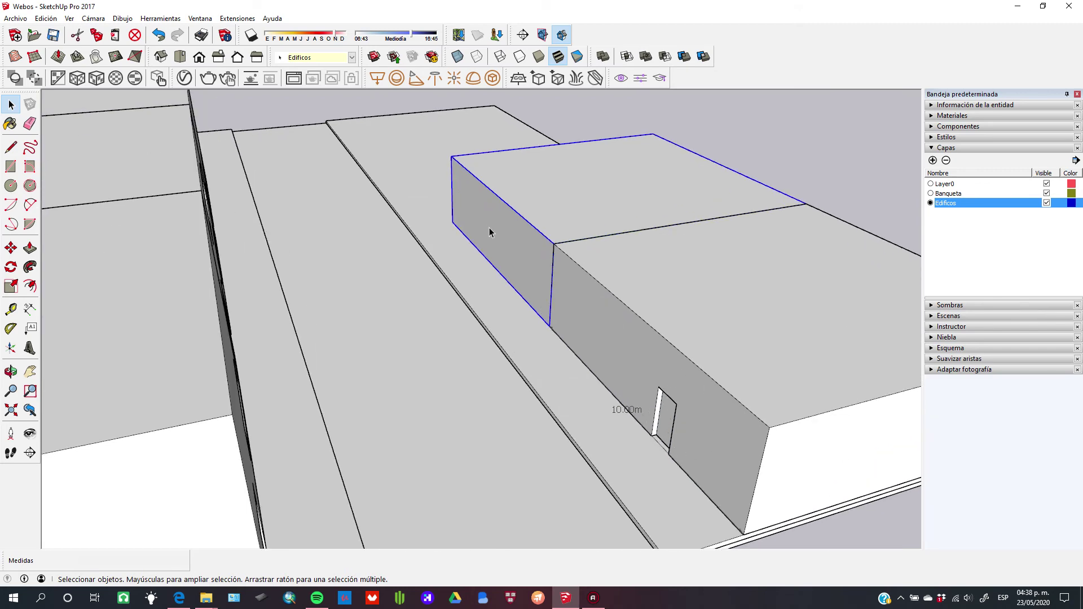
click(790, 175)
scroll(672, 336, down, 1)
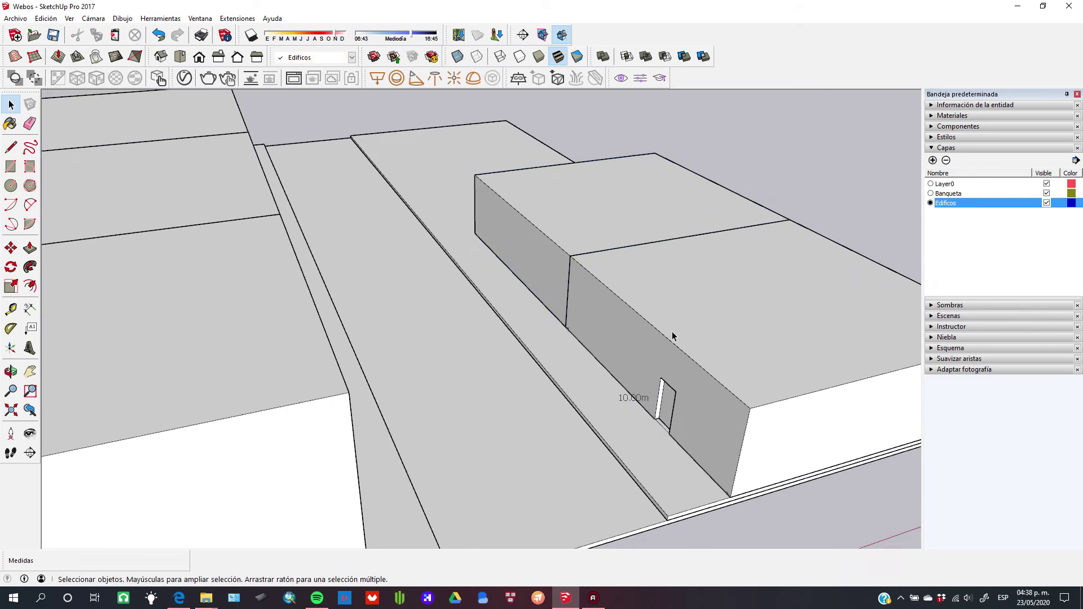
scroll(673, 336, down, 2)
middle_drag(672, 337, 493, 287)
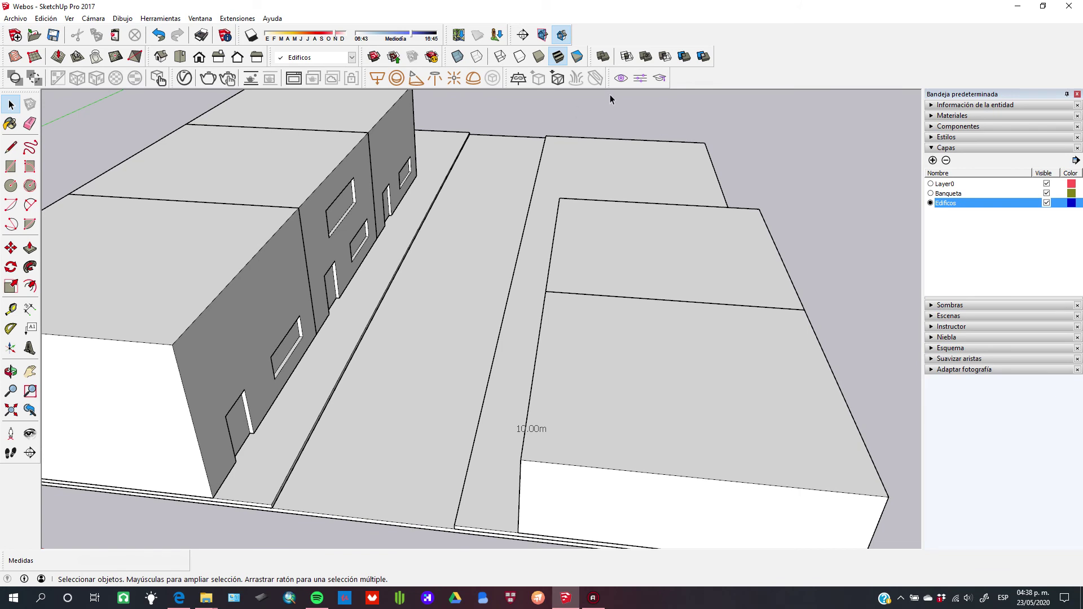
- Preview the model in the monochrome face style and return to shaded with textures
click(577, 56)
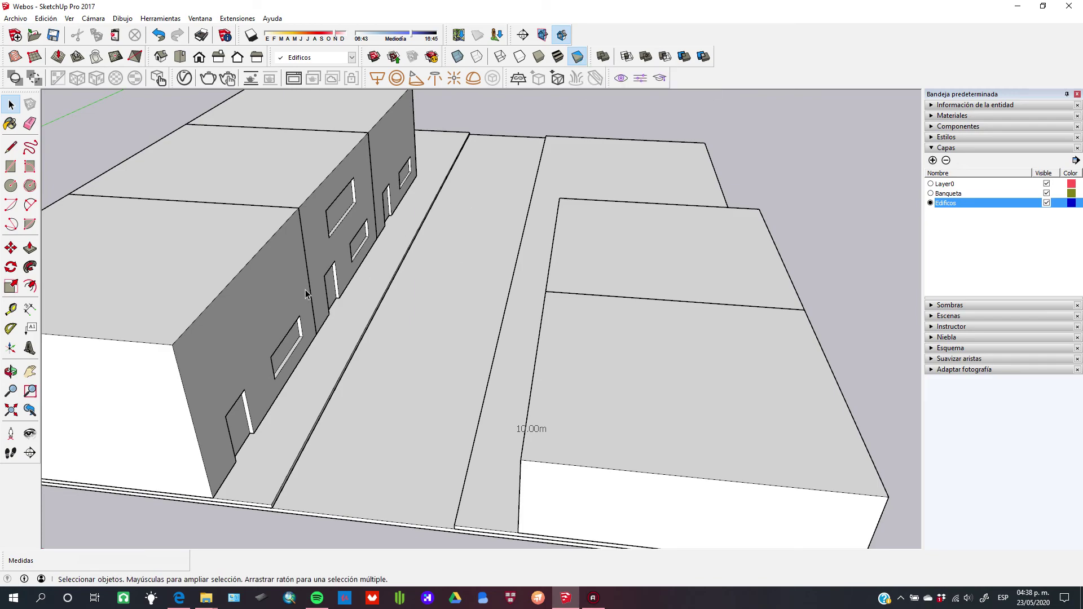
middle_drag(433, 258, 543, 151)
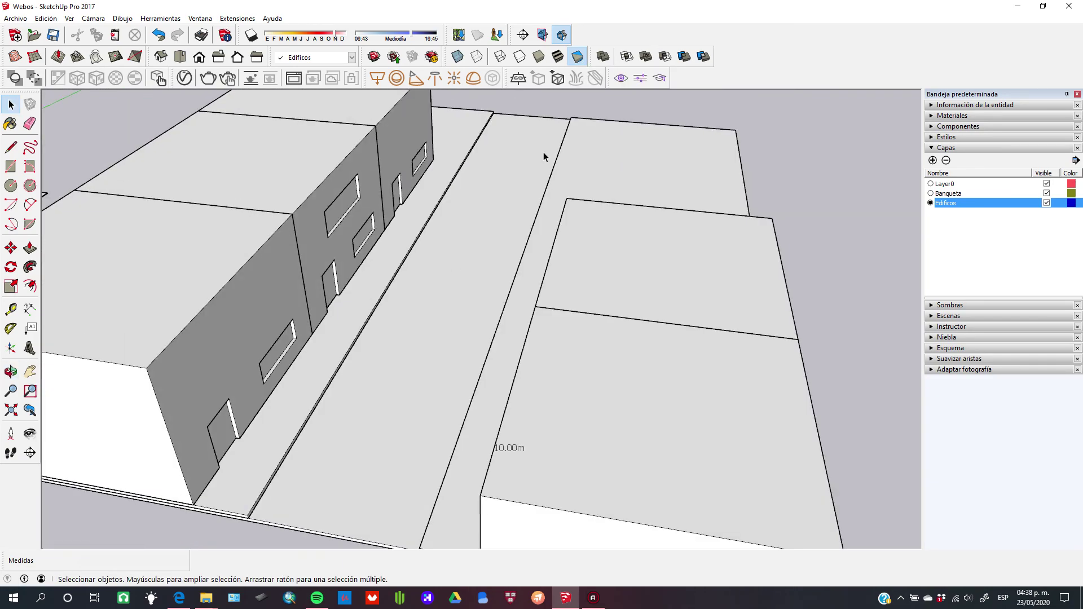
click(557, 56)
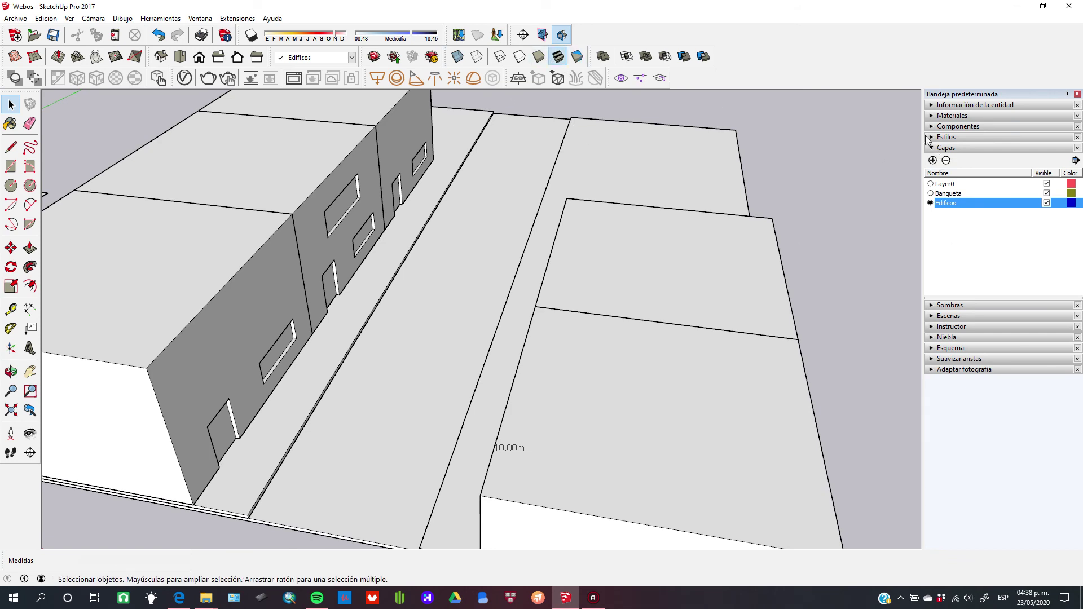
- Paint the door face inside the low end building's component with the Chapa de madera 01 wood material
click(949, 148)
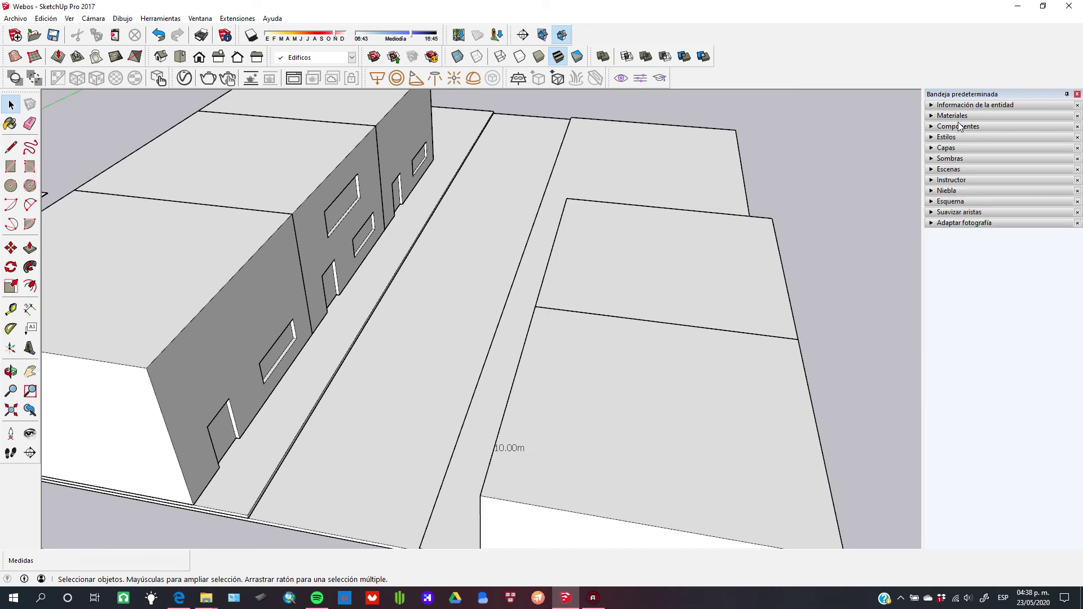
click(954, 116)
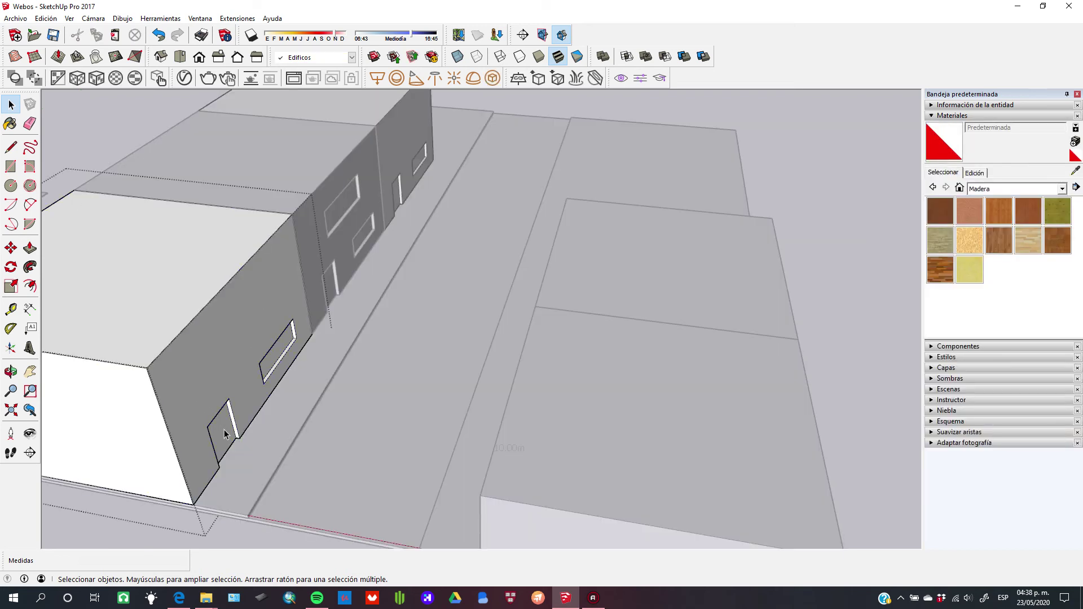
double_click(228, 432)
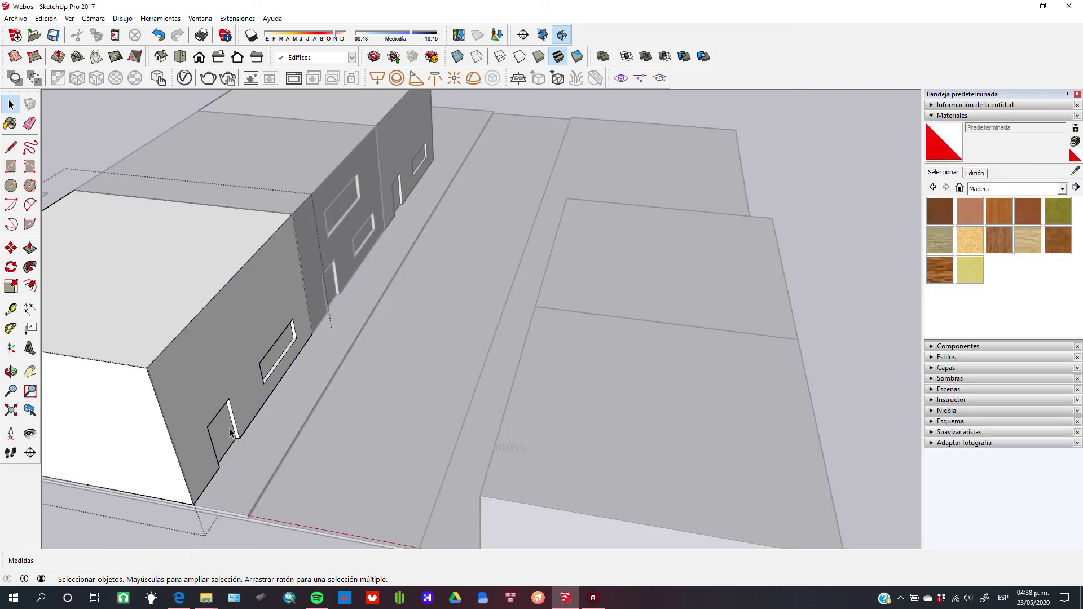
middle_drag(229, 431, 109, 361)
click(113, 366)
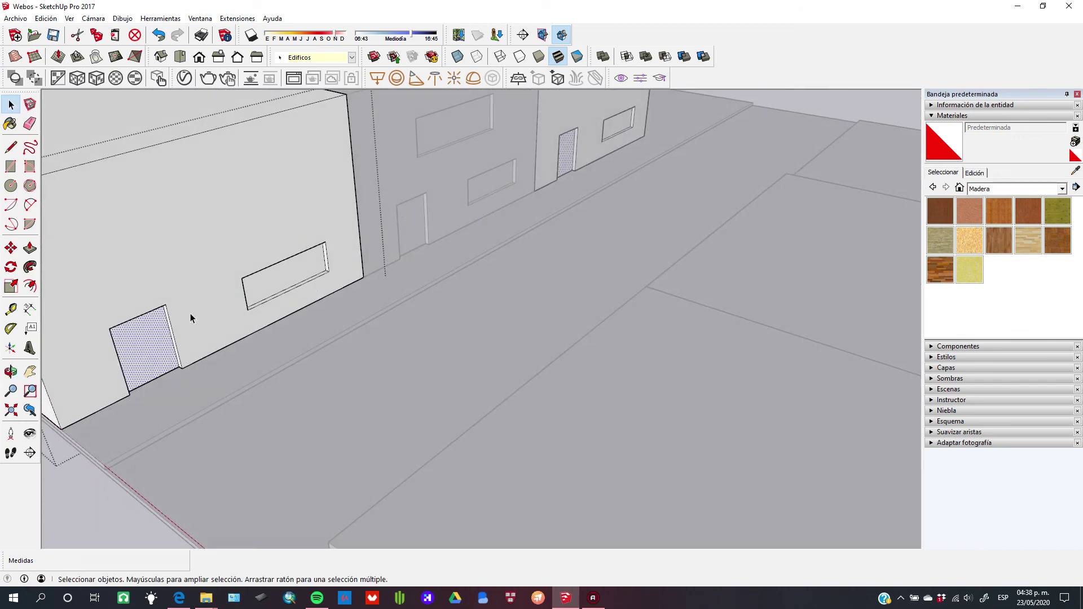
click(945, 212)
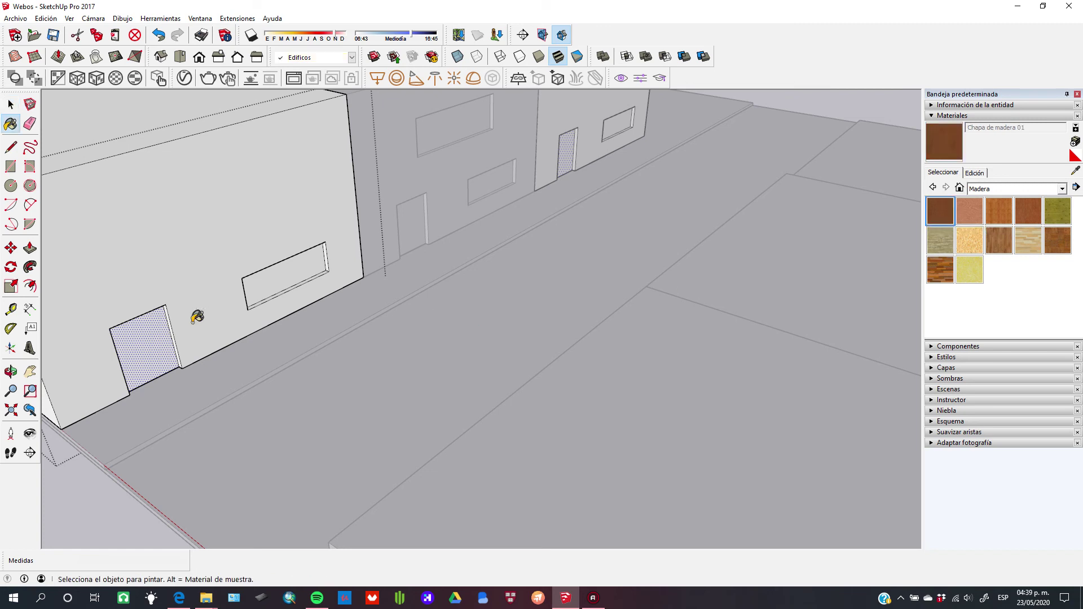
click(154, 343)
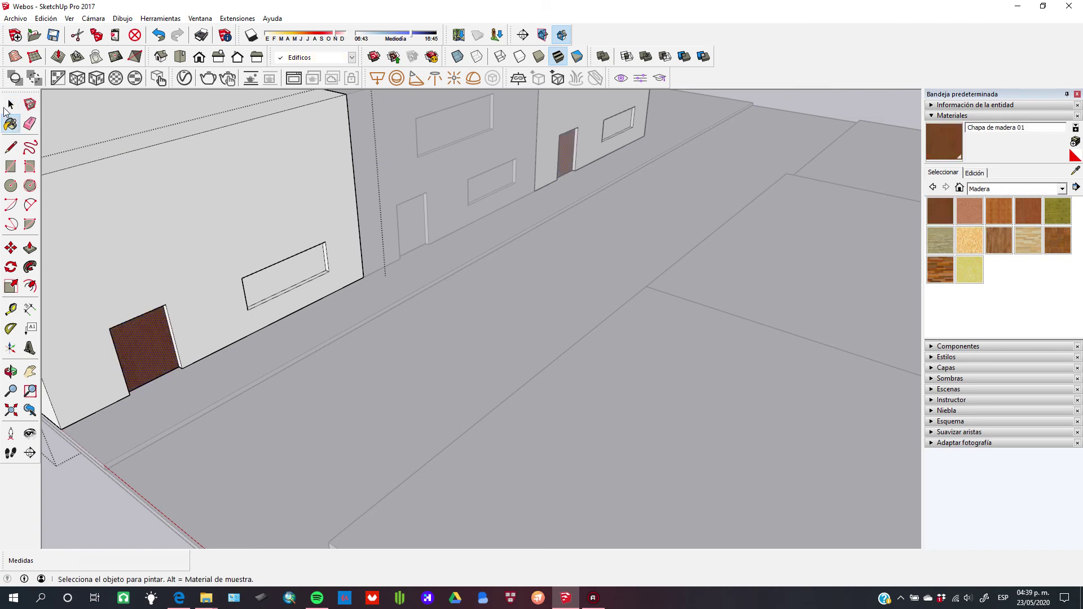
key(space)
click(428, 203)
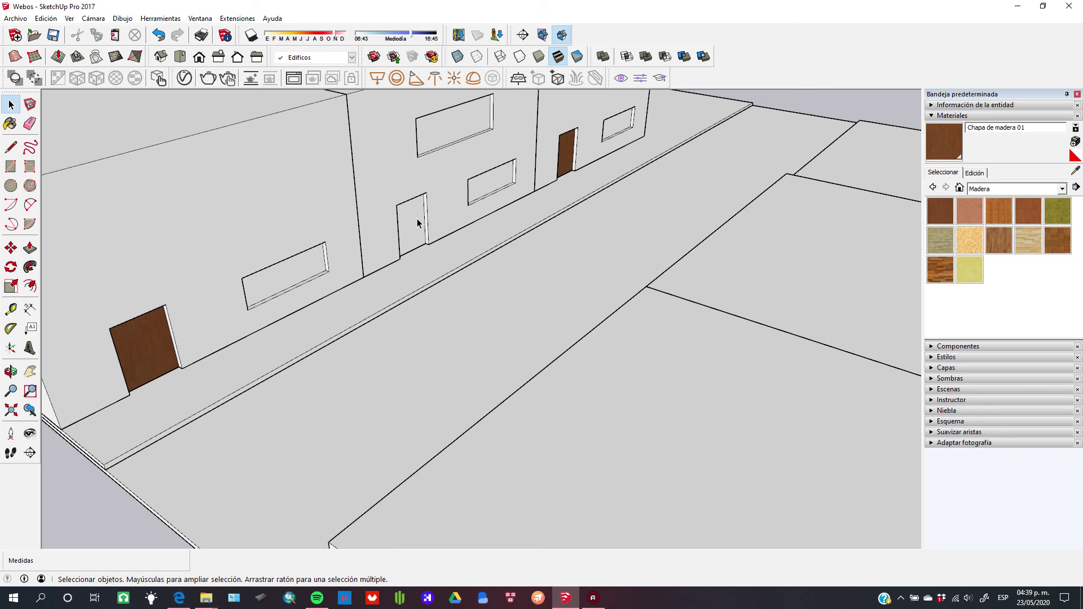
- Paint the door face of the middle two-storey building with the Piso de madera oscura wood material
double_click(418, 223)
click(409, 227)
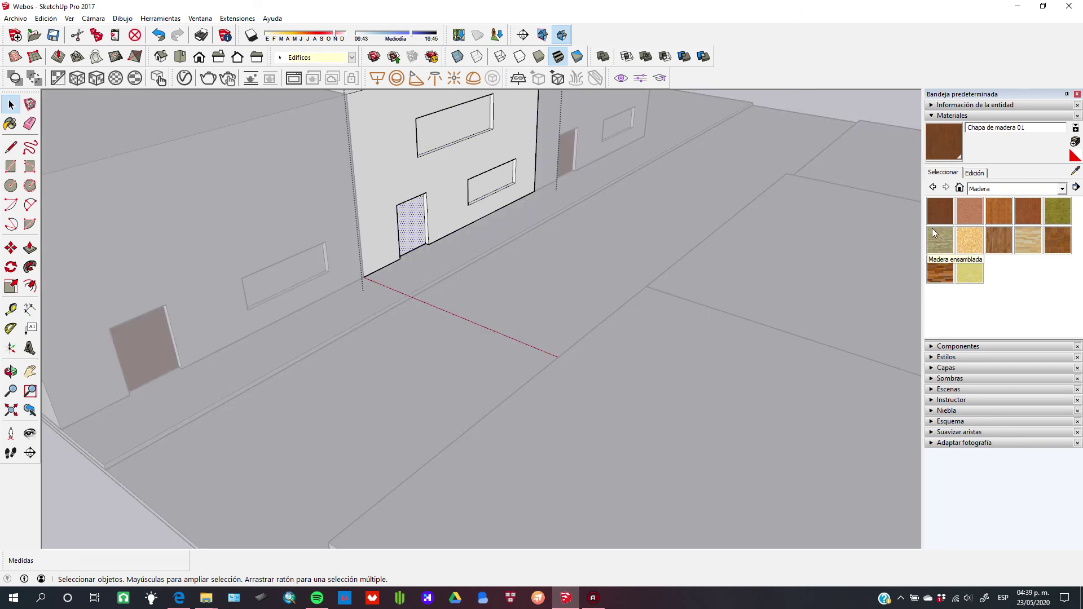
click(940, 263)
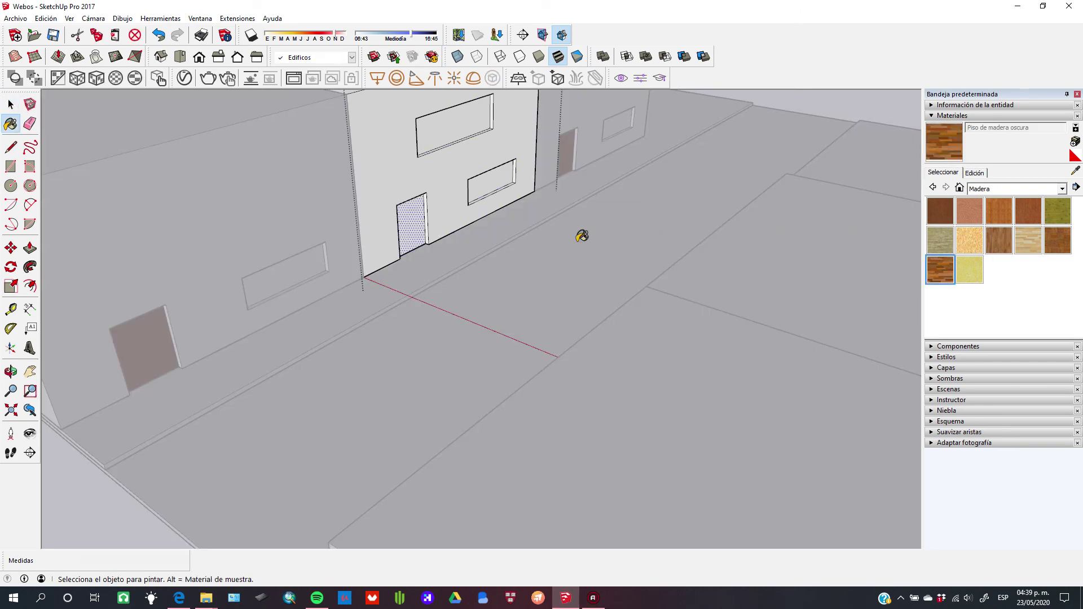
click(420, 222)
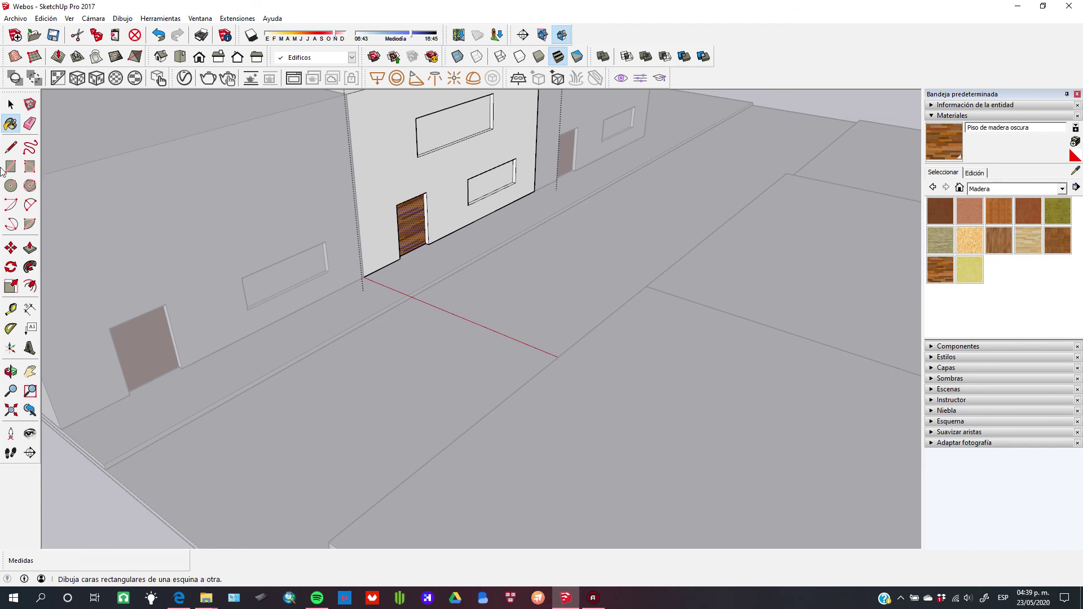
click(10, 105)
click(613, 152)
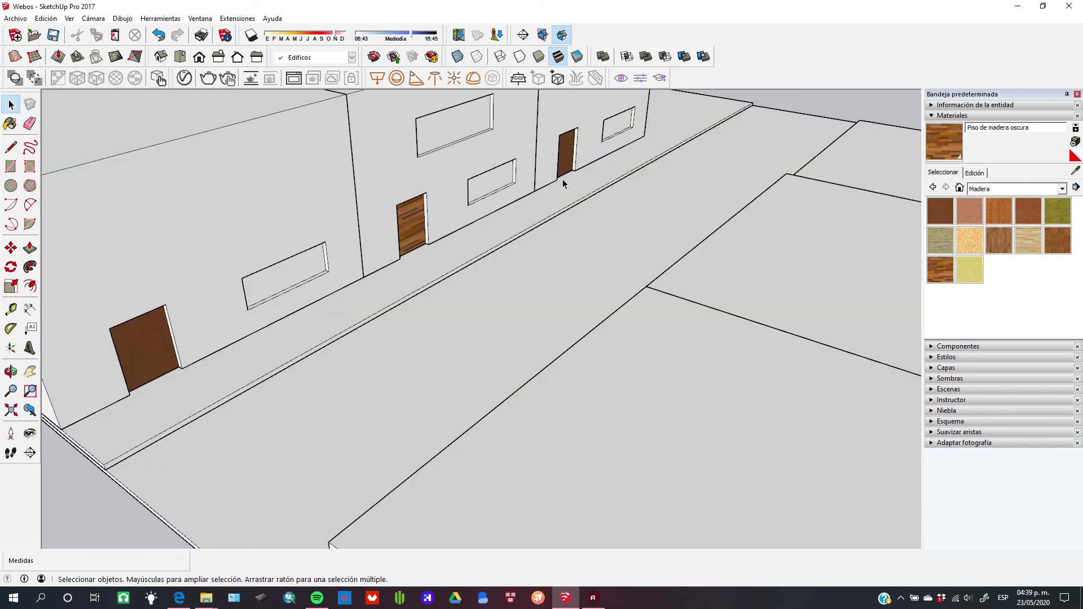
- Apply the Piso de madera claro material to the entire end building nearest the front of the row
double_click(282, 207)
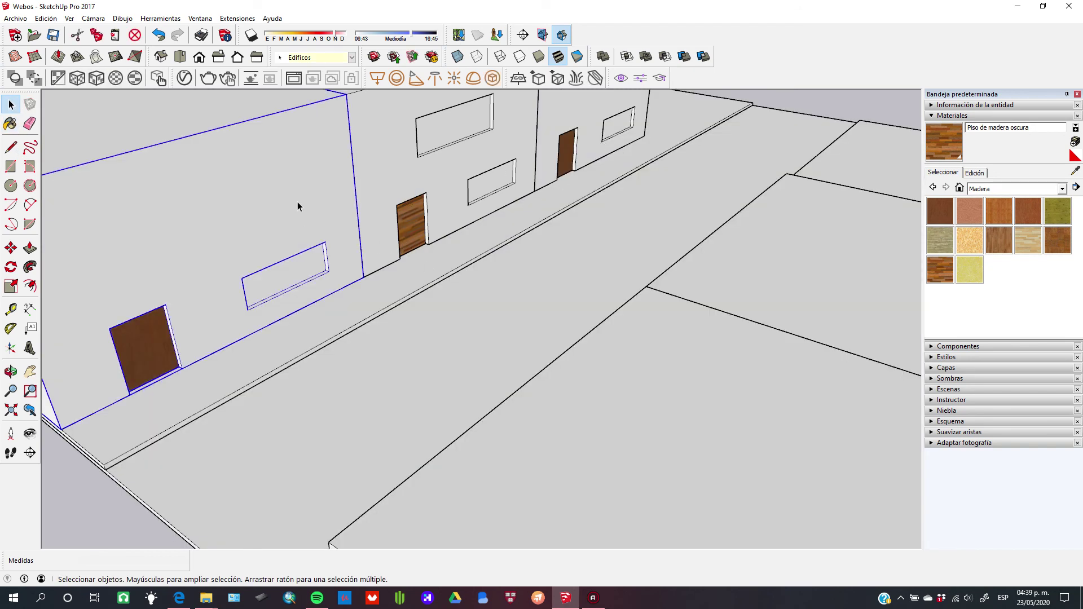
click(1014, 243)
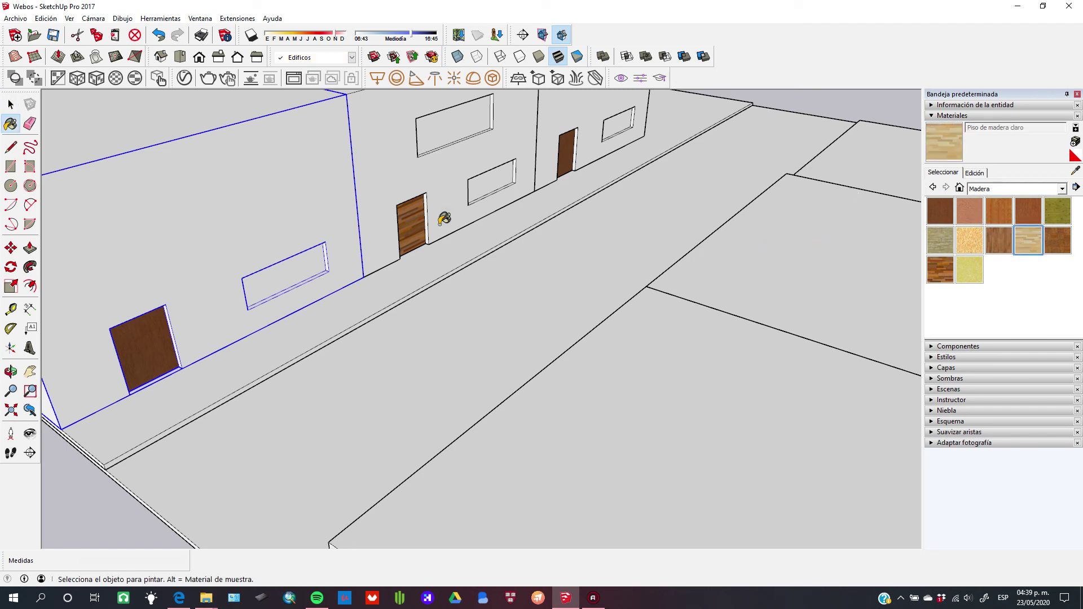
click(339, 205)
middle_drag(346, 181, 433, 158)
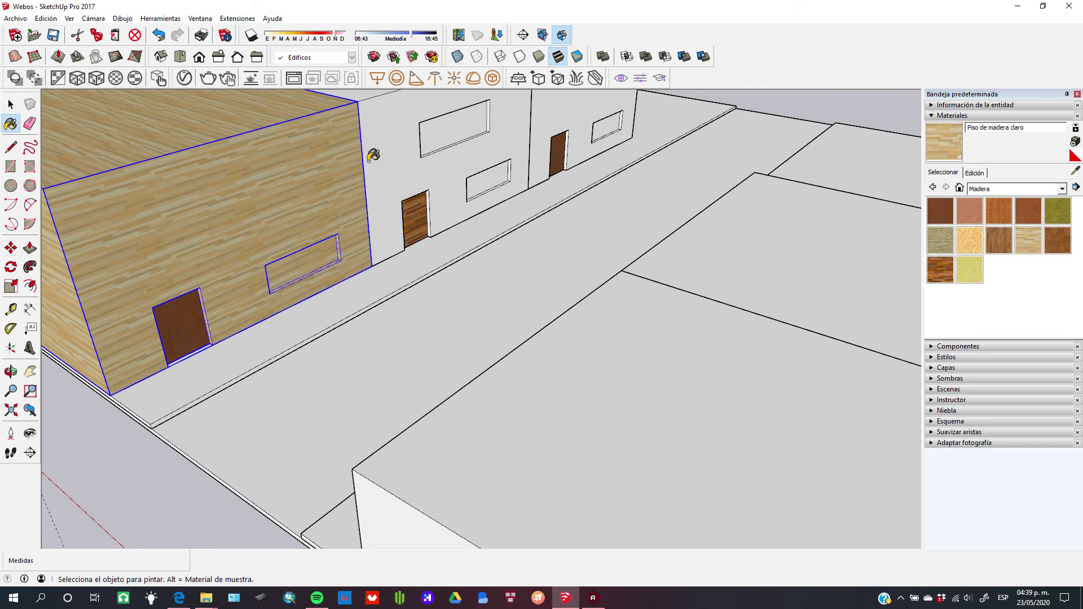
key(space)
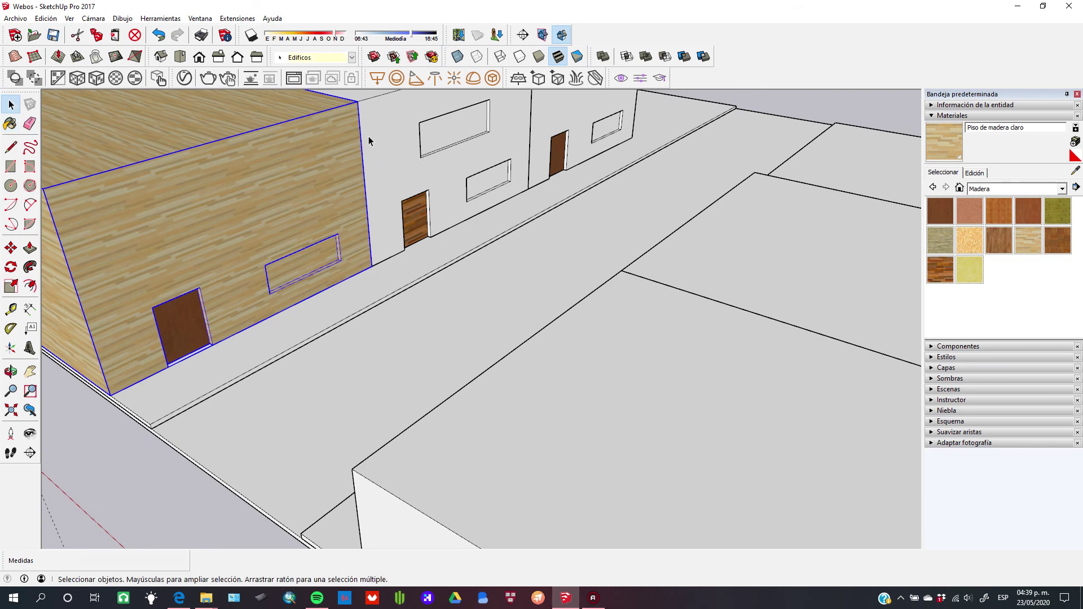
- Examine the painted and unpainted buildings and the sidewalk from several angles, selecting individual components to compare the two rows
click(402, 149)
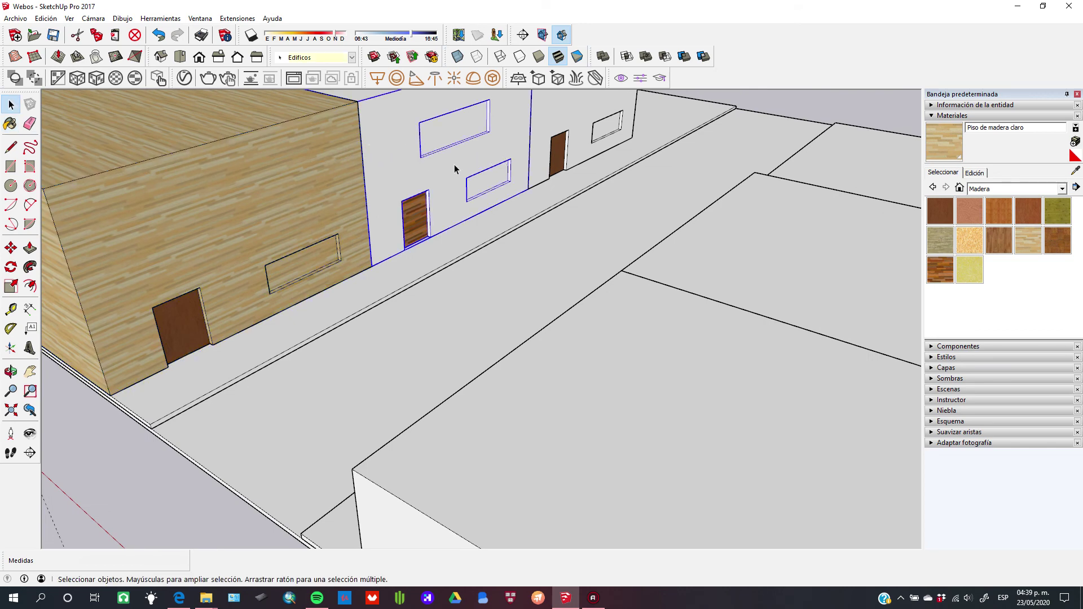
key(h)
drag(456, 169, 445, 252)
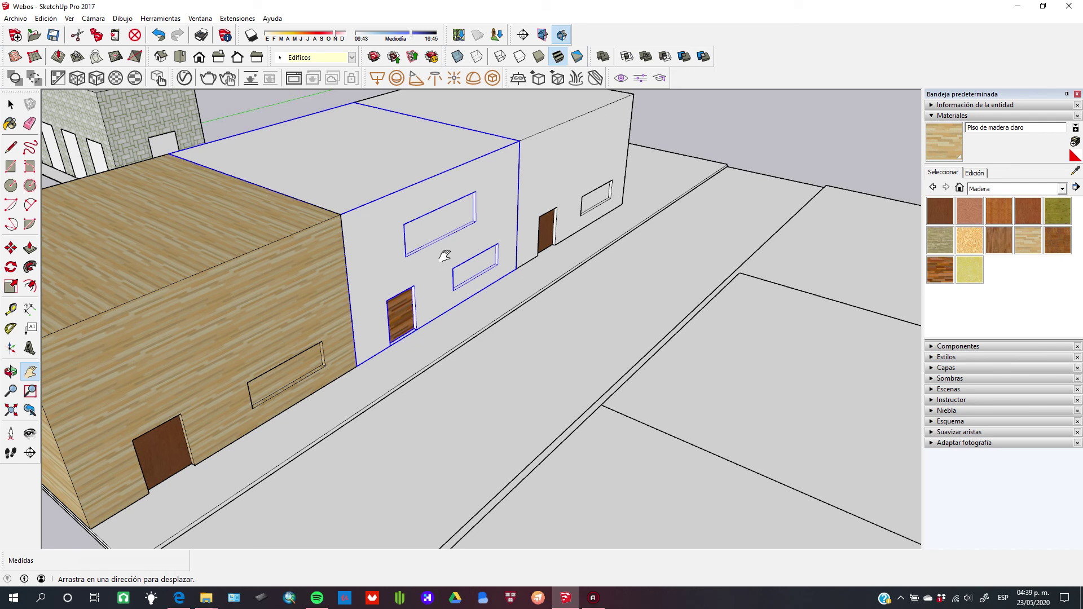
key(space)
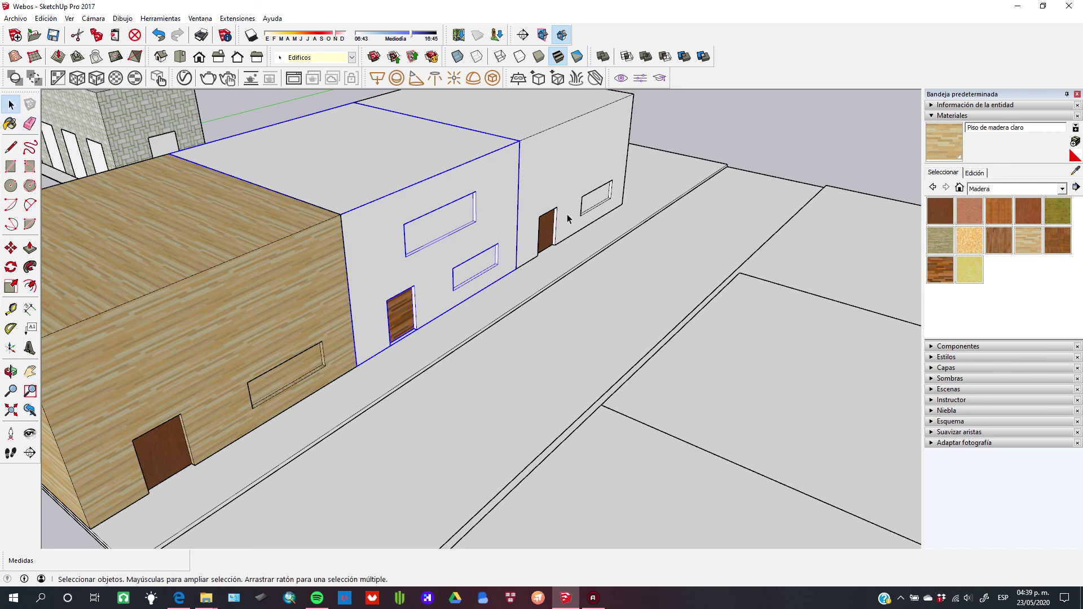
click(729, 151)
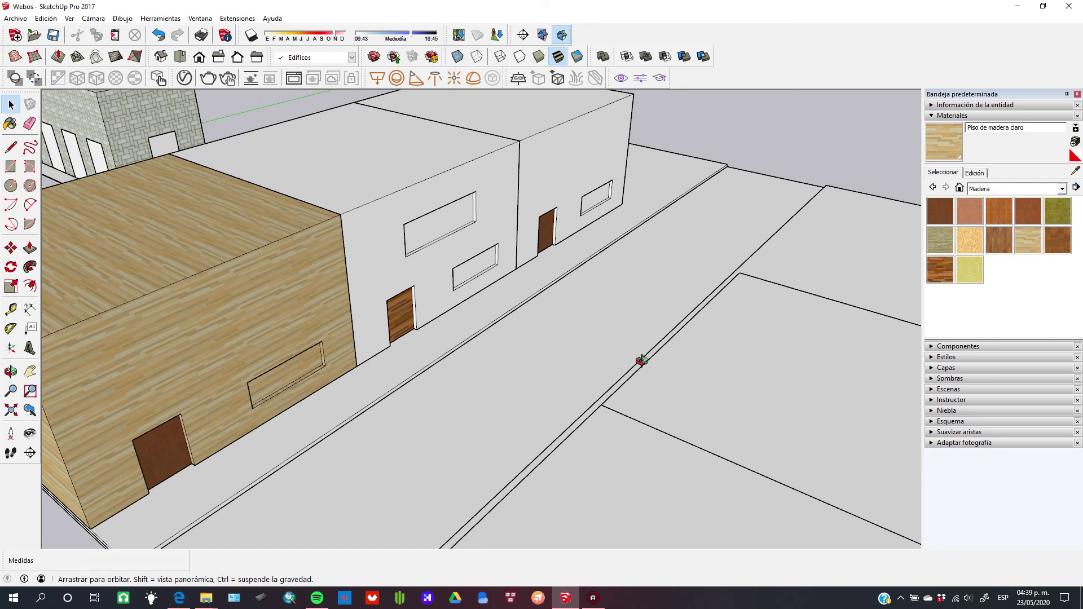
middle_drag(641, 358, 580, 381)
click(575, 383)
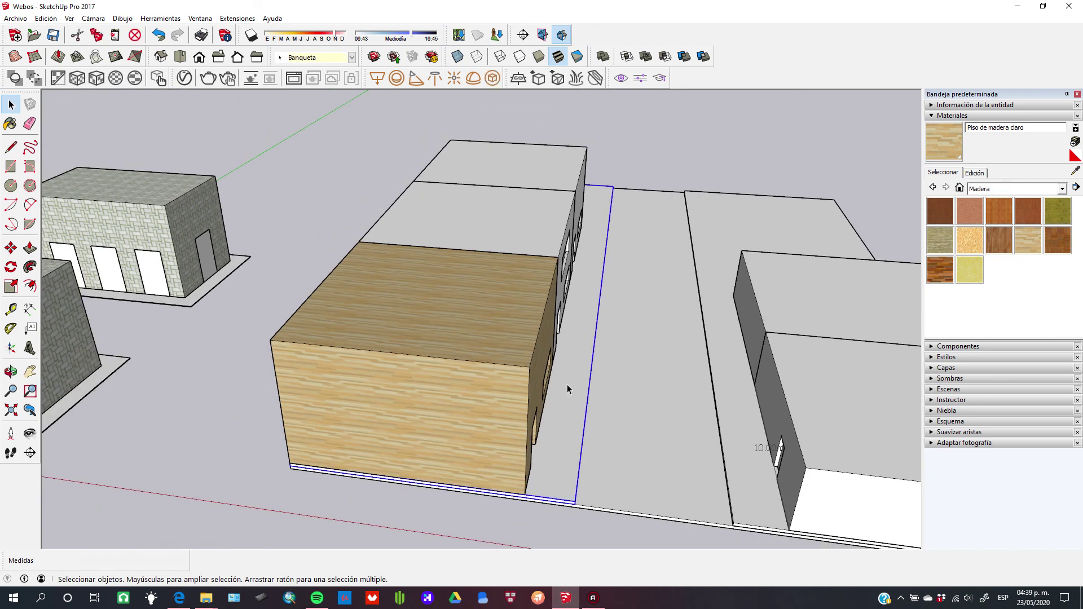
scroll(725, 360, up, 2)
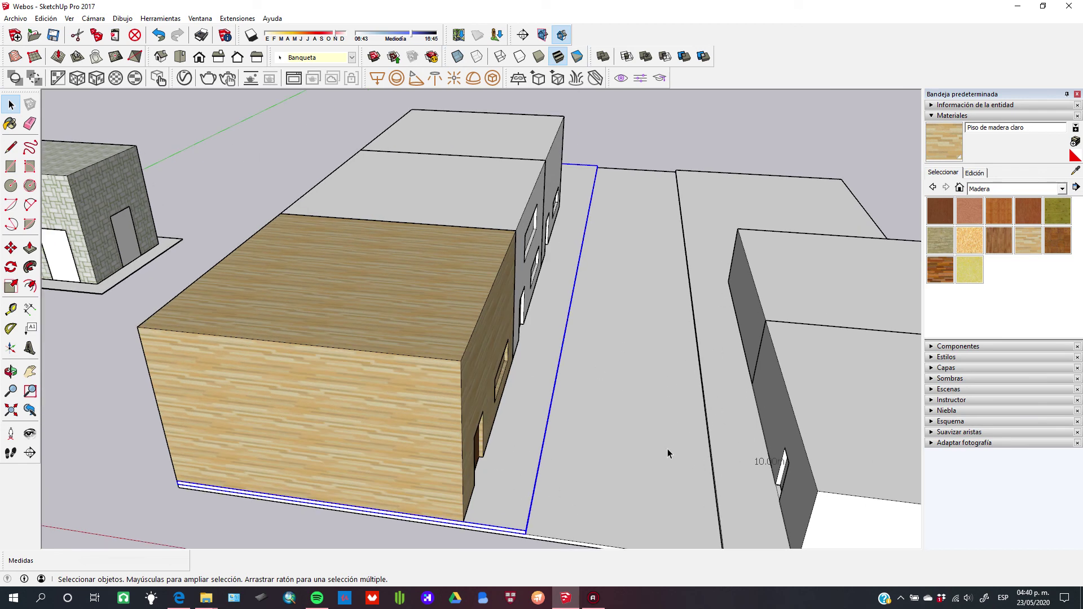
middle_drag(644, 415, 477, 238)
click(501, 252)
click(581, 151)
click(392, 322)
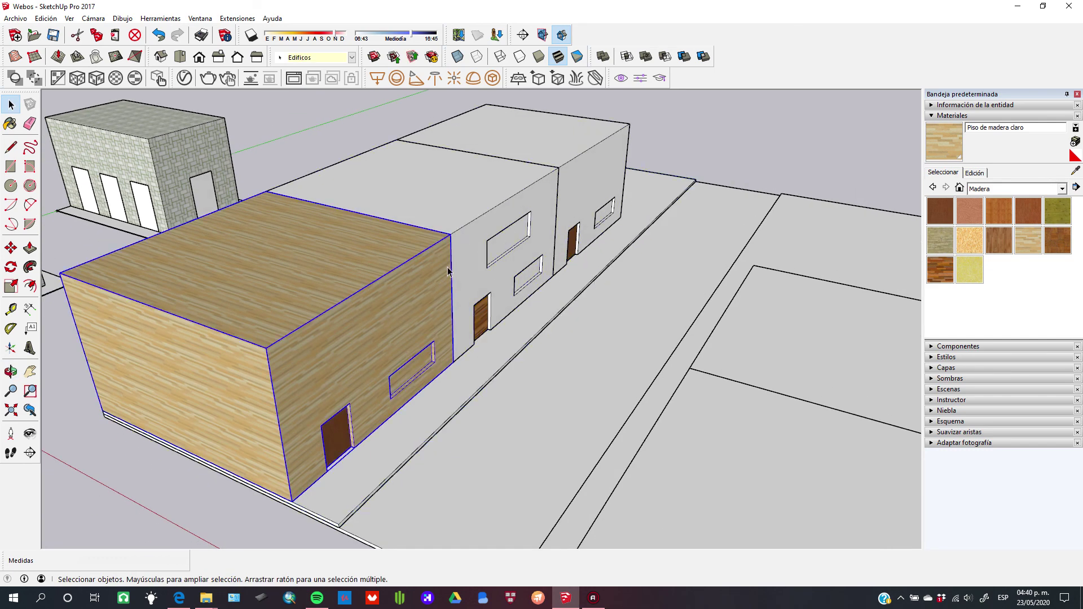
click(587, 237)
middle_drag(597, 350, 780, 299)
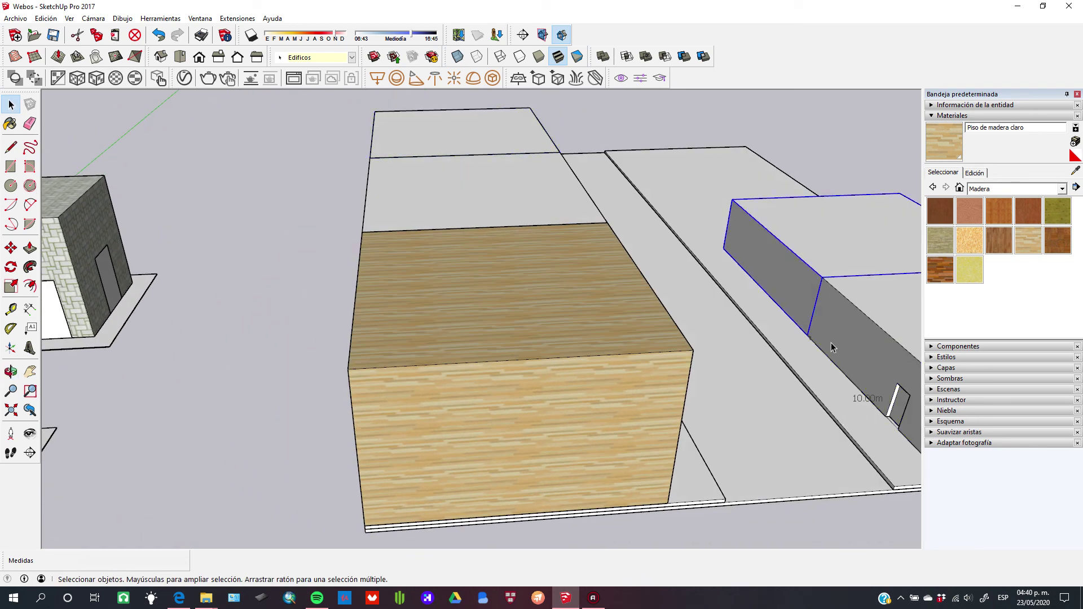
middle_drag(741, 385, 893, 370)
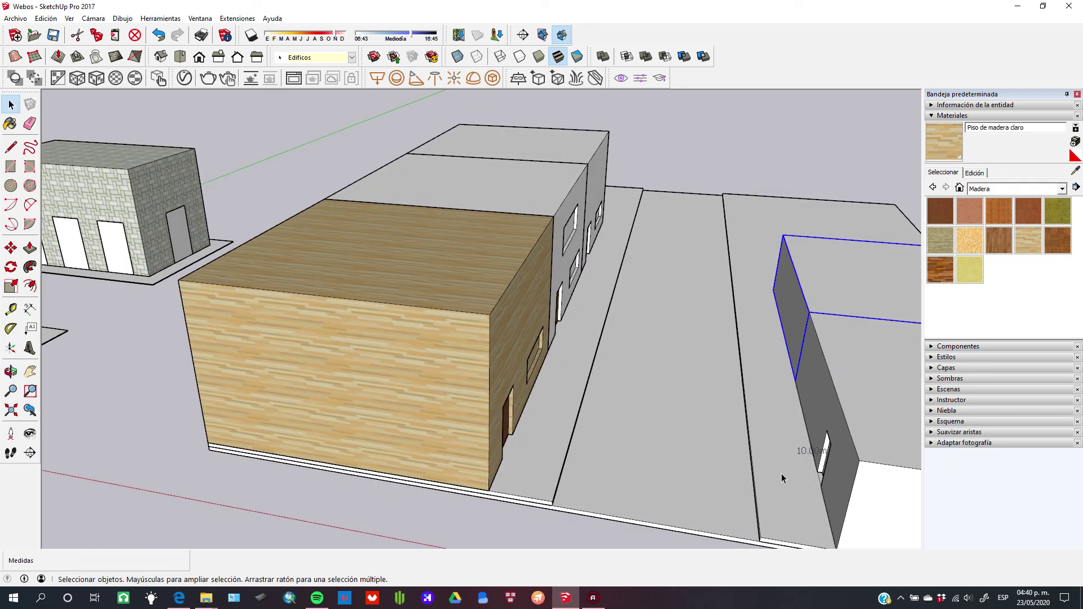
middle_drag(688, 448, 590, 418)
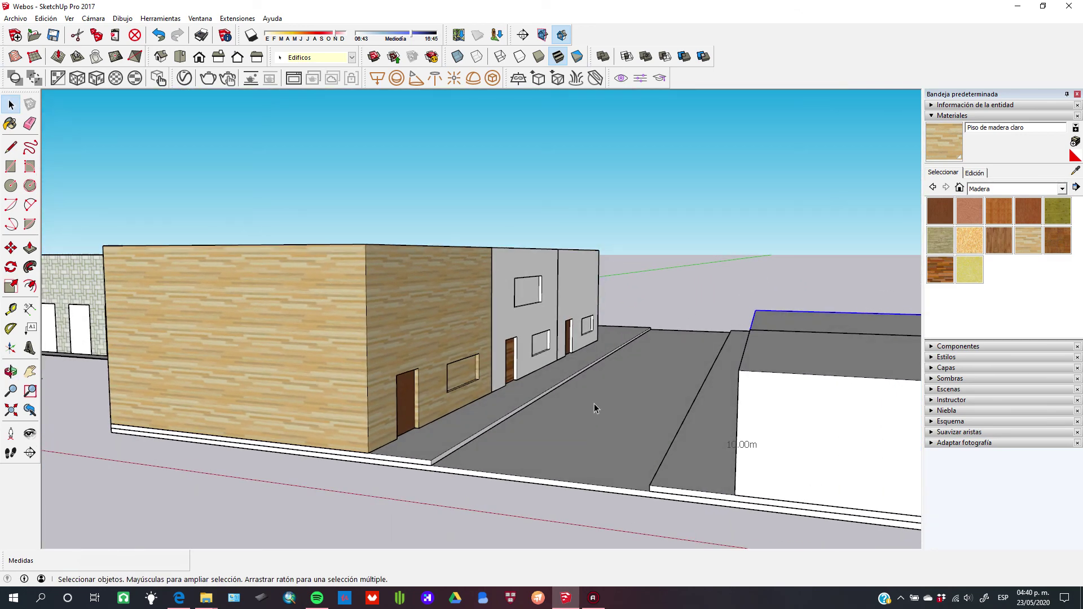